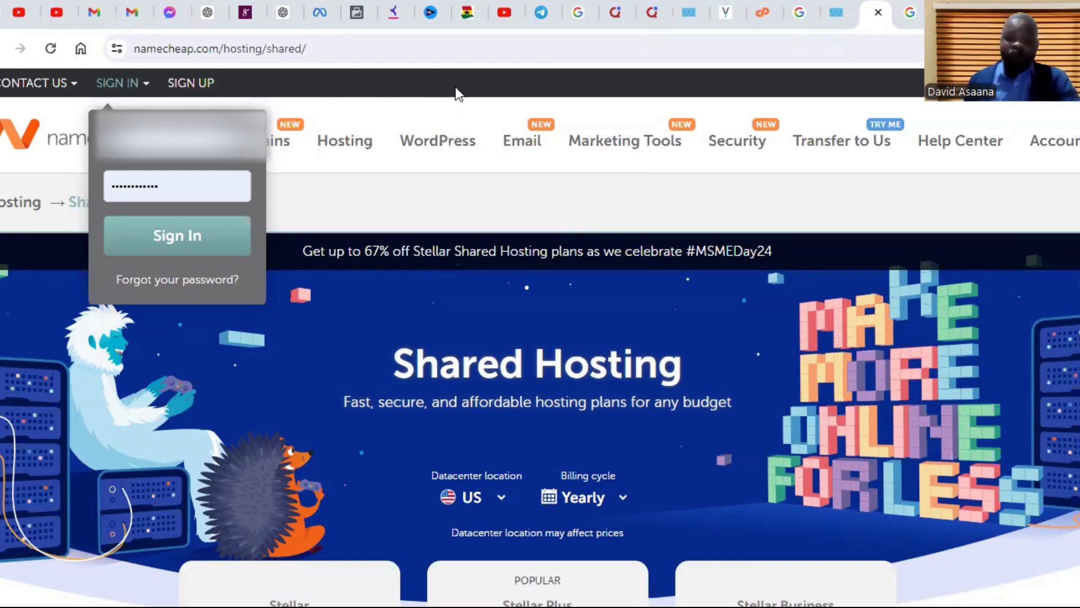
Step: Compare the prices and features of the Stellar, Stellar Plus and Stellar Business shared hosting plans
{"action": "mouse_move", "coordinate": [438, 141]}
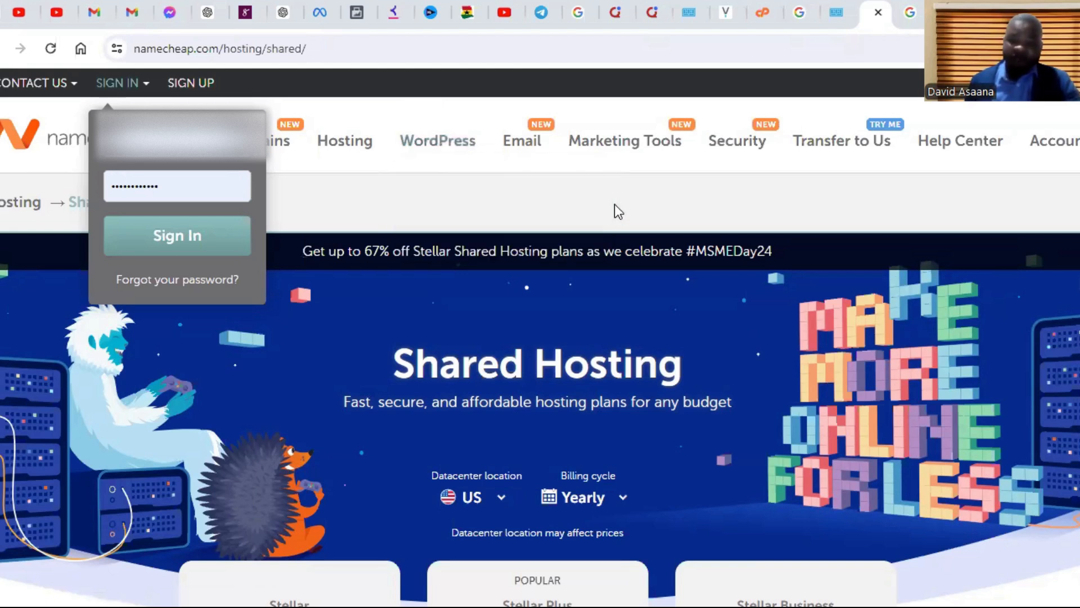
{"action": "left_click", "coordinate": [540, 198]}
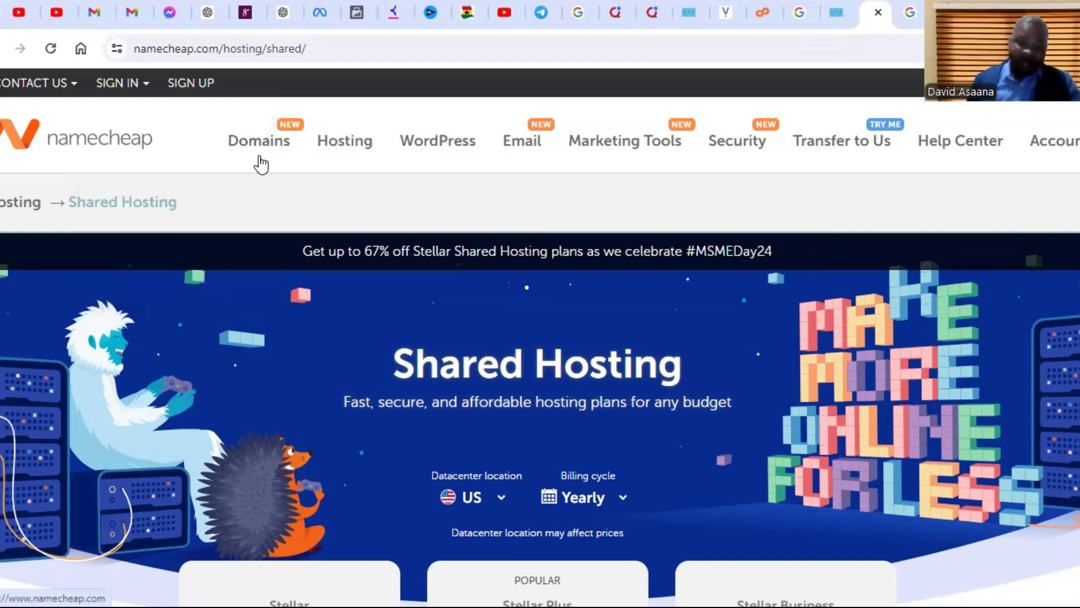
{"action": "mouse_move", "coordinate": [347, 143]}
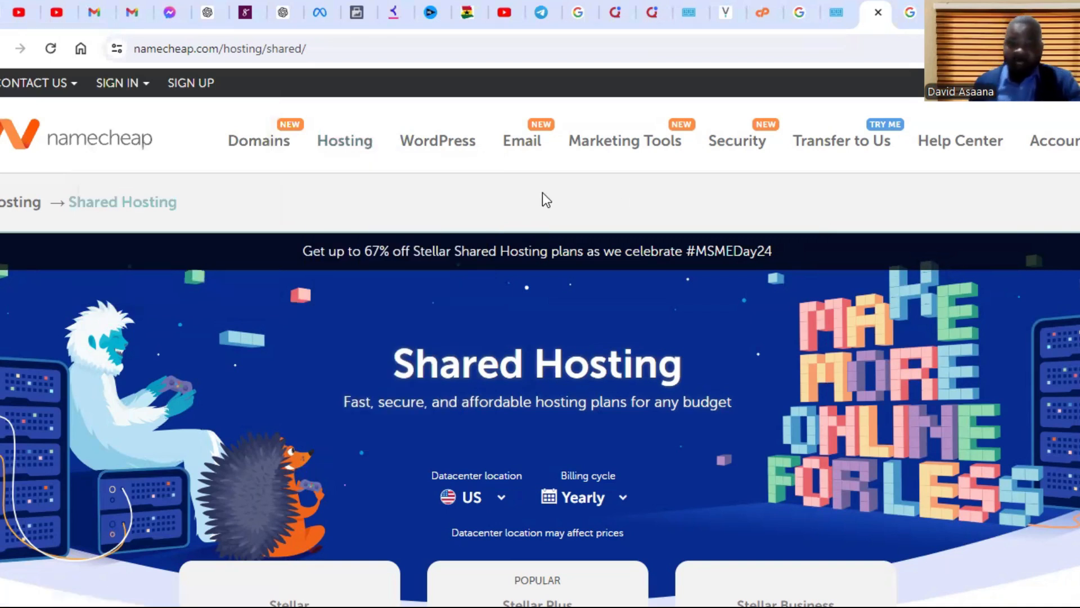
{"action": "scroll", "coordinate": [499, 218], "scroll_direction": "down", "scroll_amount": 5}
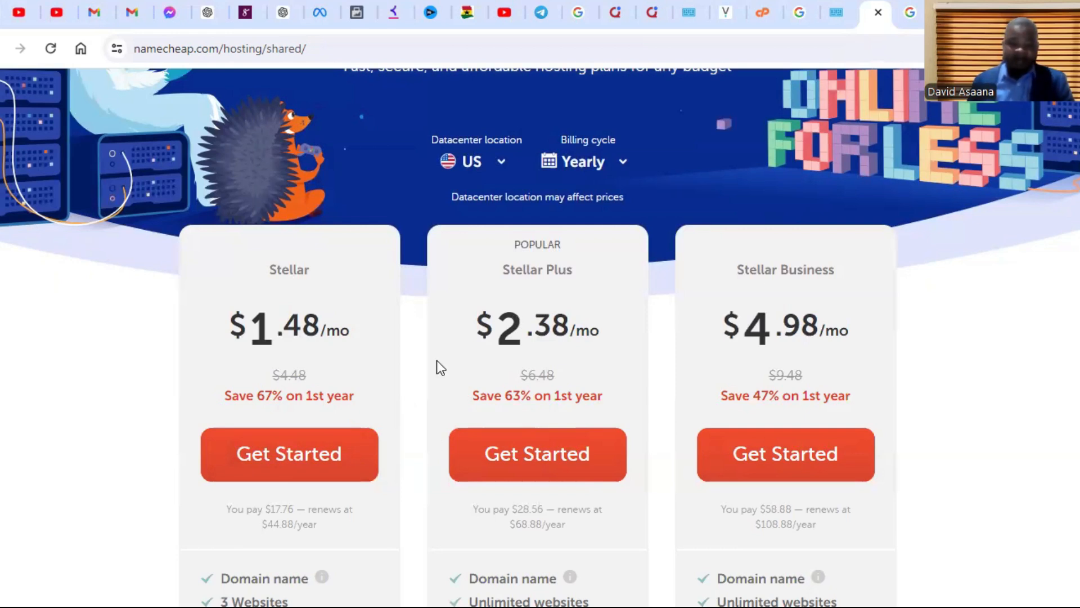
{"action": "scroll", "coordinate": [565, 372], "scroll_direction": "down", "scroll_amount": 3}
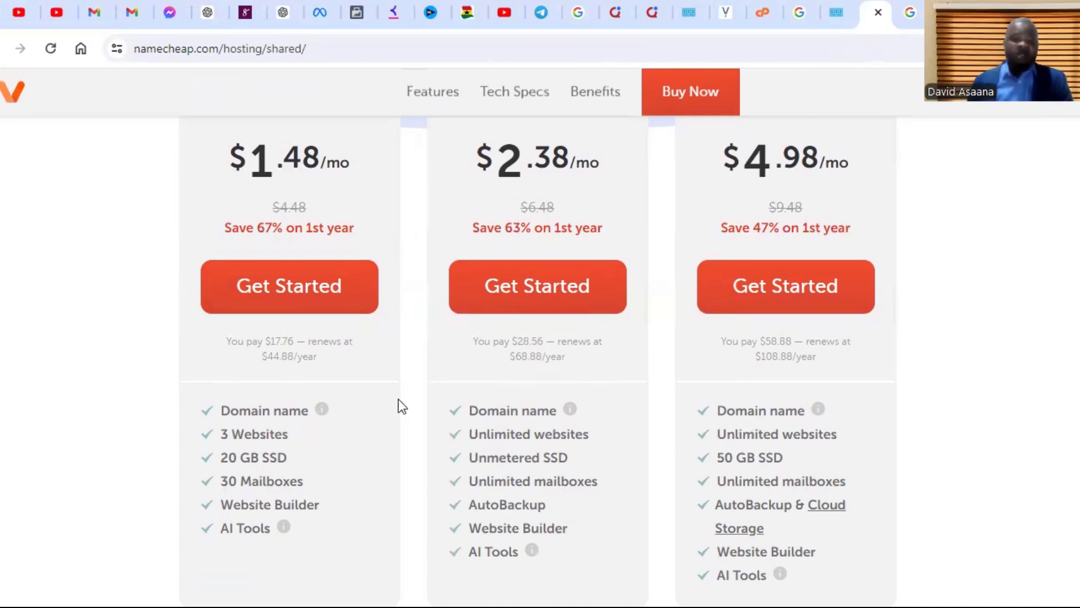
{"action": "mouse_move", "coordinate": [570, 409]}
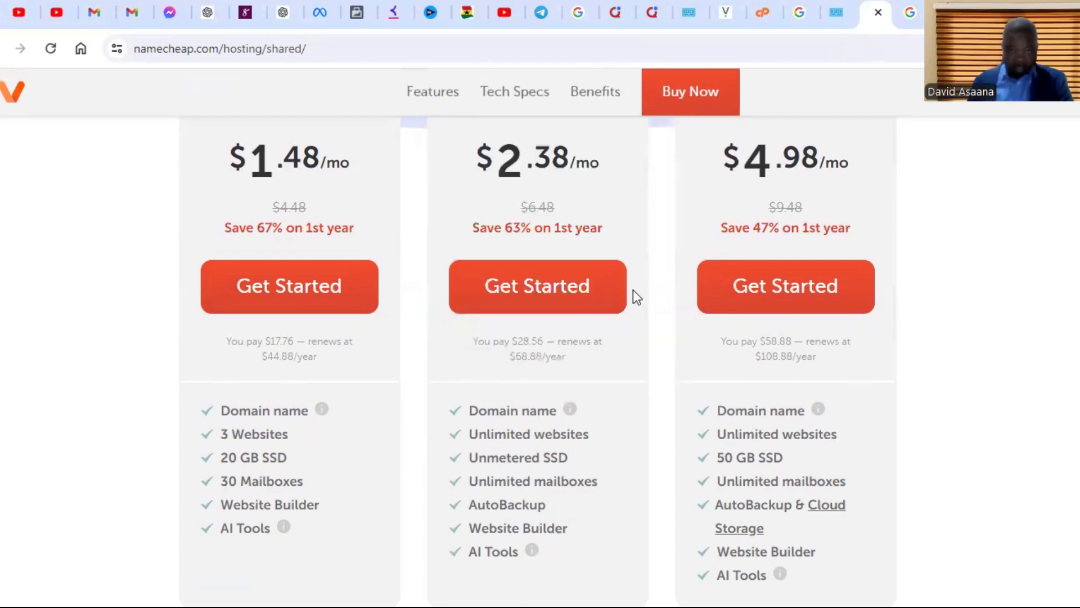
{"action": "scroll", "coordinate": [524, 309], "scroll_direction": "up", "scroll_amount": 1}
{"action": "scroll", "coordinate": [533, 321], "scroll_direction": "down", "scroll_amount": 1}
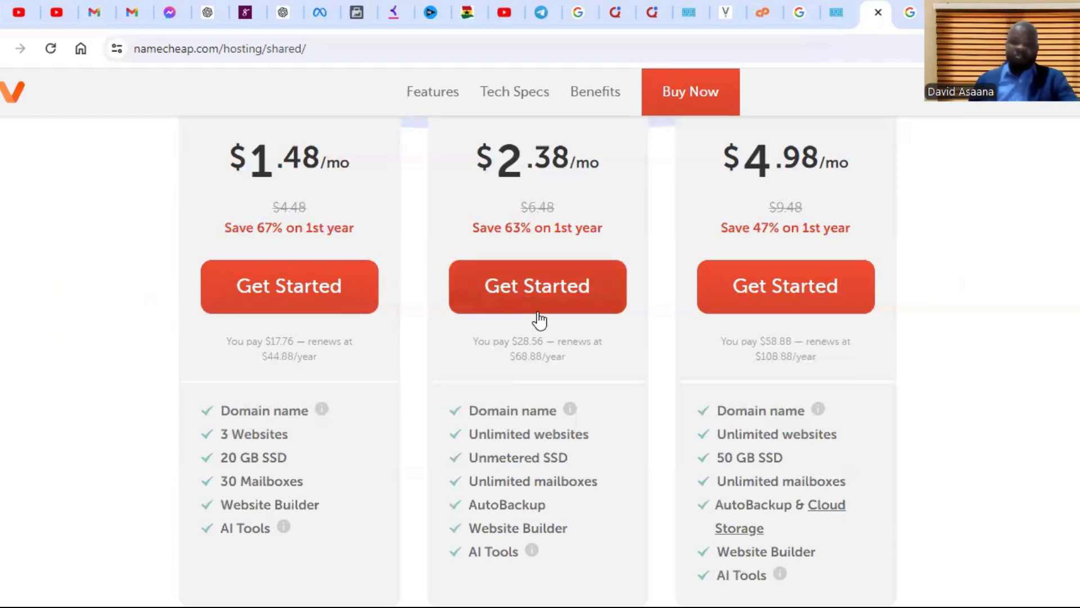
{"action": "scroll", "coordinate": [556, 292], "scroll_direction": "up", "scroll_amount": 1}
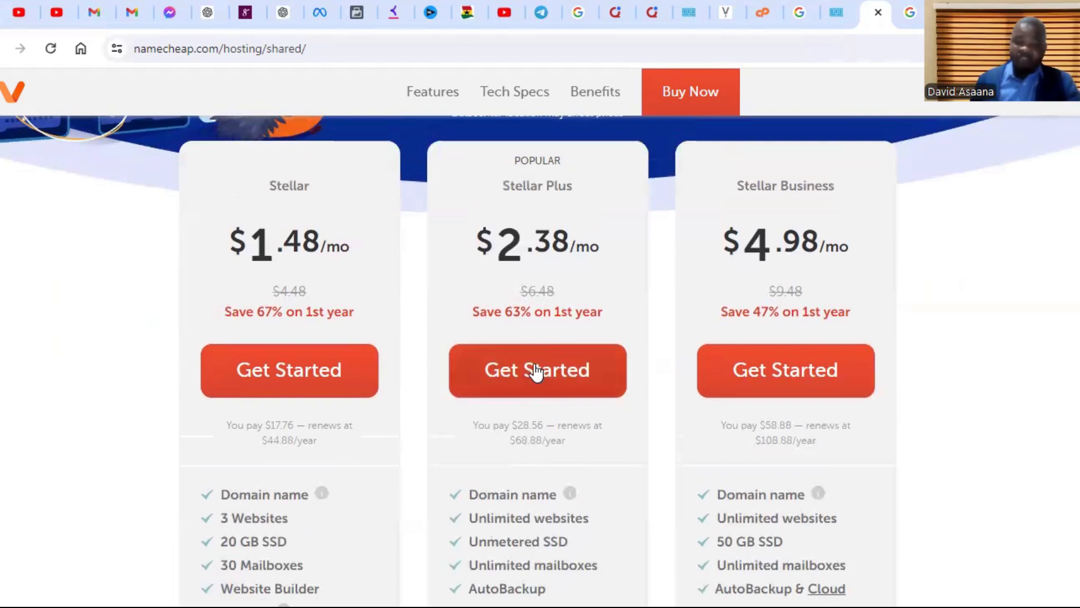
{"action": "scroll", "coordinate": [536, 371], "scroll_direction": "up", "scroll_amount": 1}
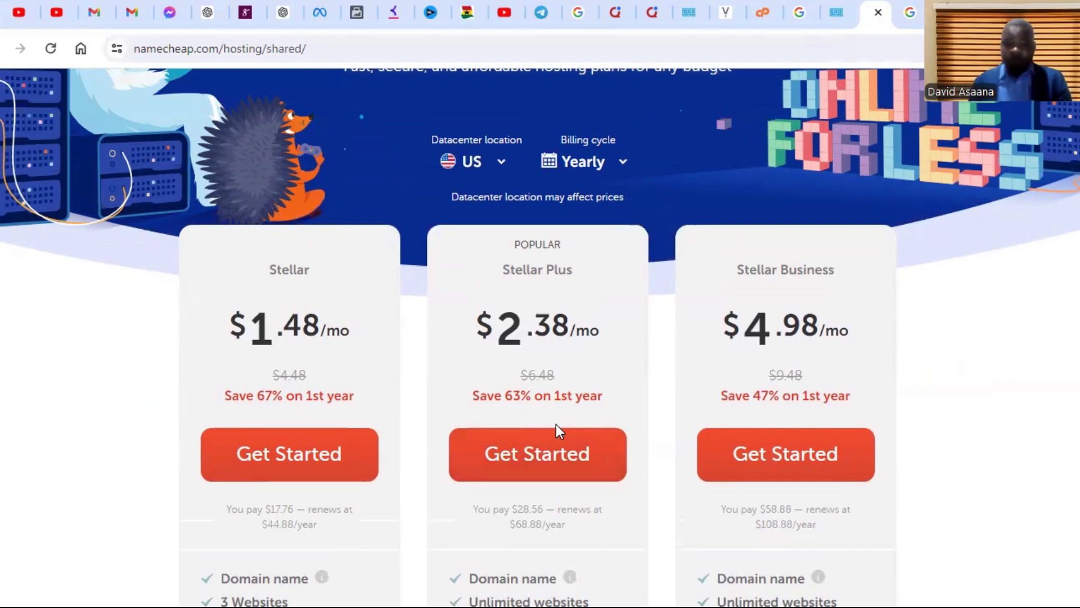
Step: Choose the Stellar Plus shared hosting plan and connect it to a new domain name
{"action": "left_click", "coordinate": [531, 463]}
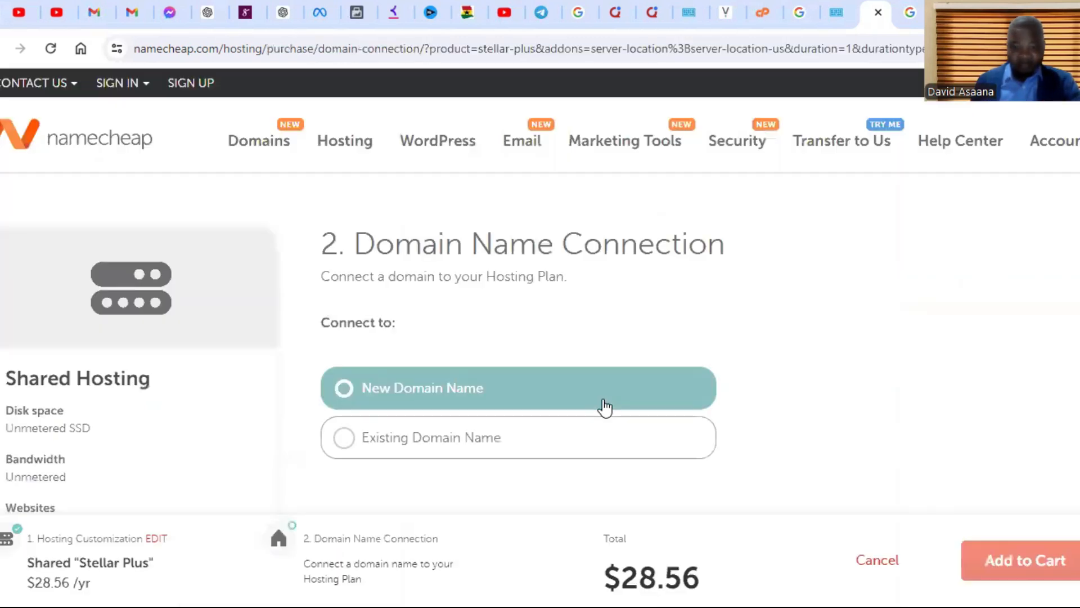
{"action": "left_click", "coordinate": [405, 402]}
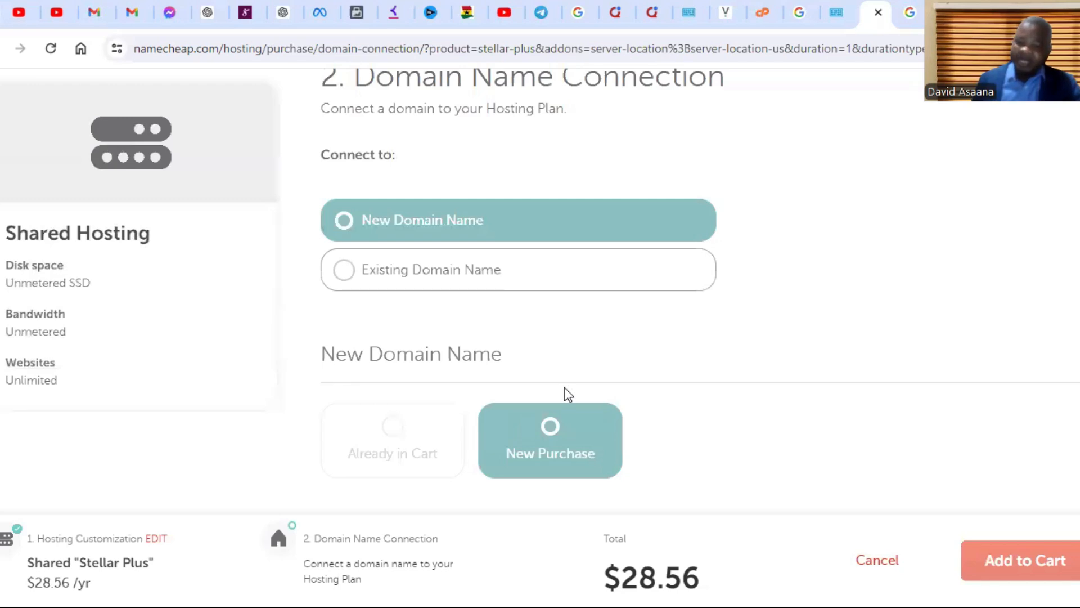
{"action": "scroll", "coordinate": [519, 371], "scroll_direction": "up", "scroll_amount": 3}
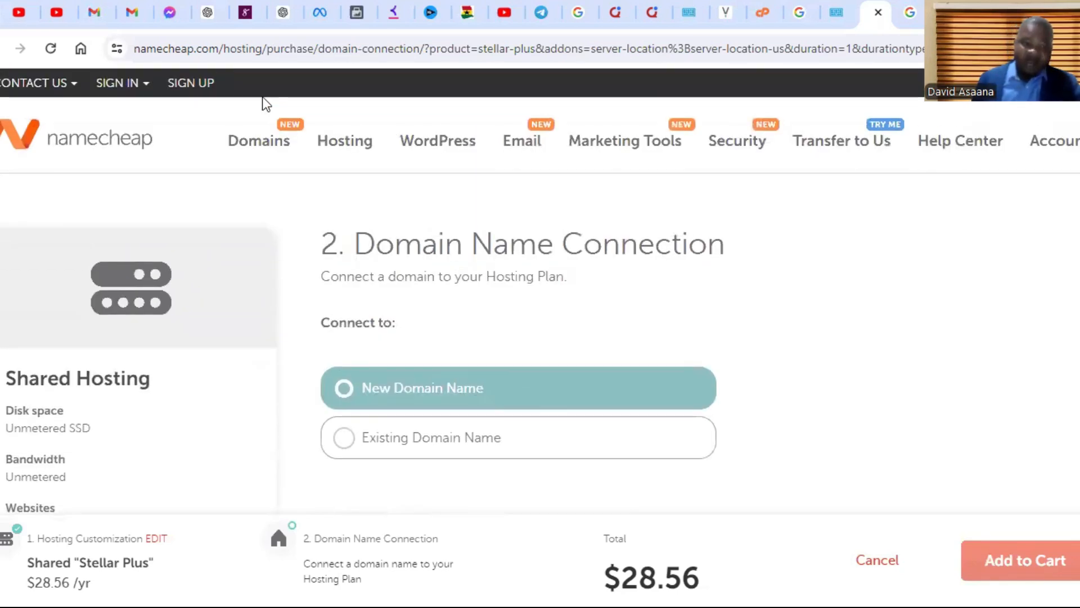
Step: Sign in to the existing hosting account with the prefilled username and password
{"action": "mouse_move", "coordinate": [345, 141]}
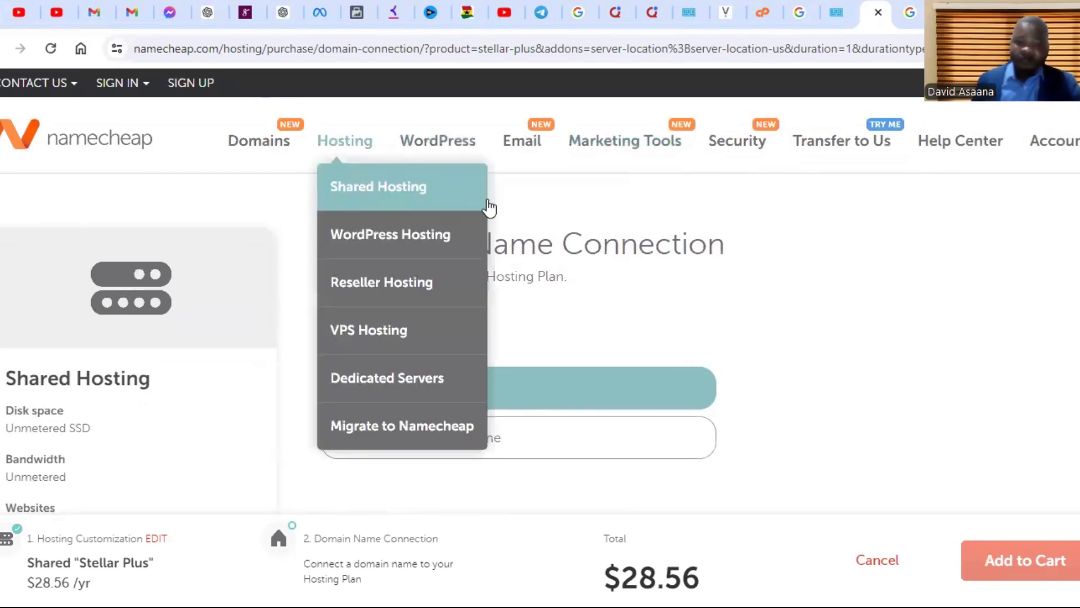
{"action": "mouse_move", "coordinate": [149, 84]}
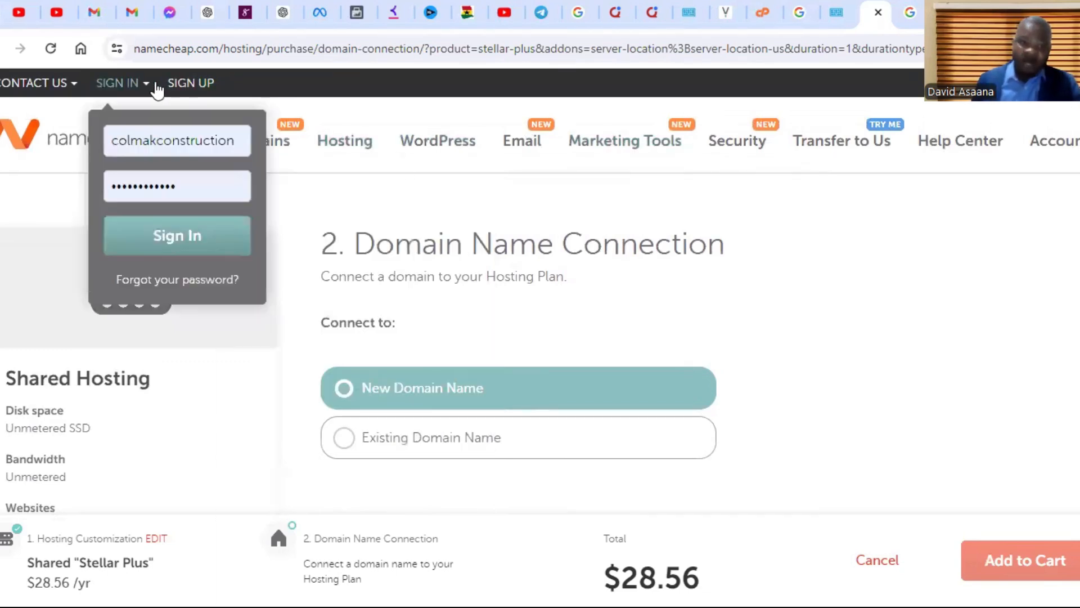
{"action": "left_click", "coordinate": [168, 241]}
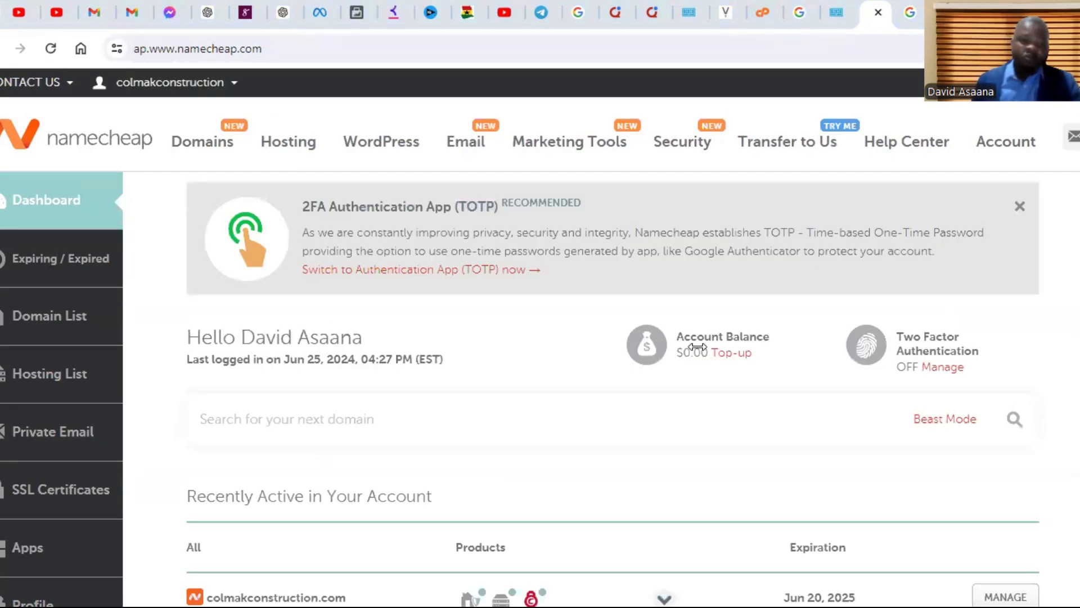
Step: Open the account's hosting subscriptions and go to cPanel for the colmakconstruction.com Stellar Plus plan
{"action": "left_click", "coordinate": [224, 82]}
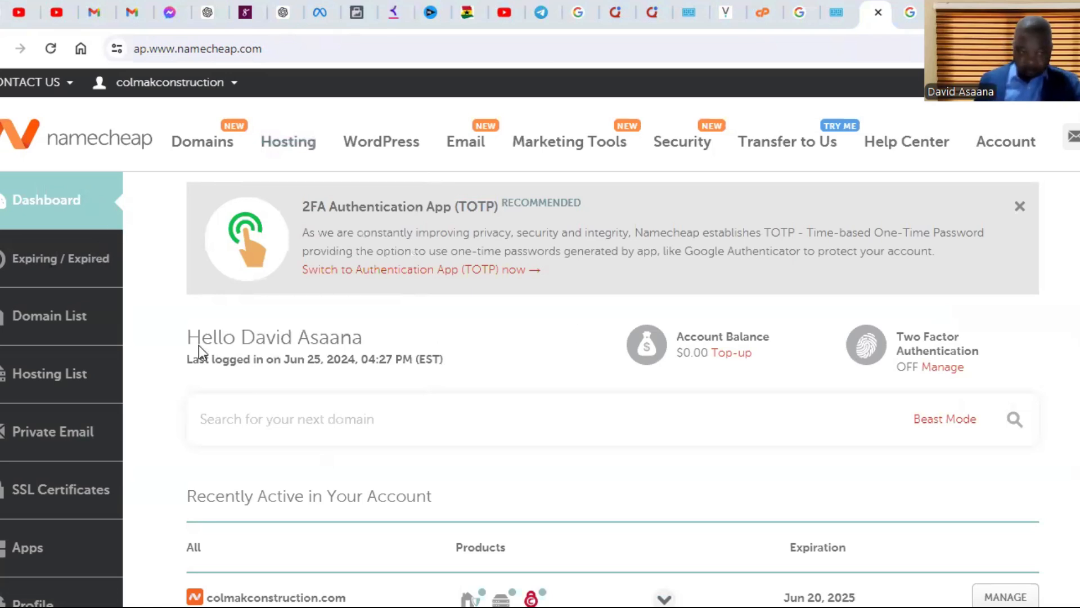
{"action": "left_click", "coordinate": [42, 368]}
{"action": "left_click", "coordinate": [60, 390]}
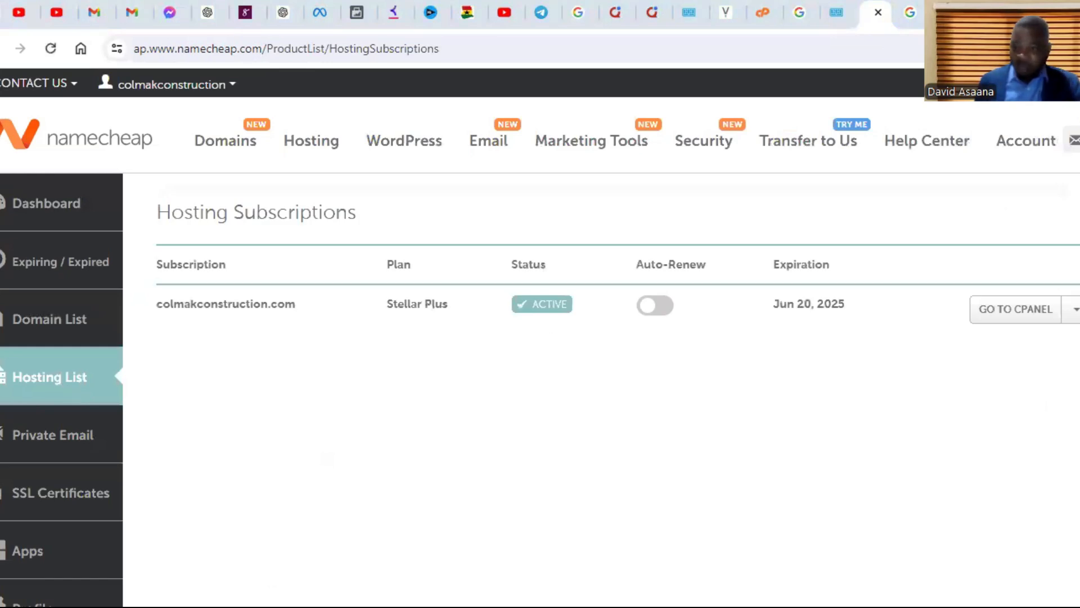
{"action": "left_click", "coordinate": [1032, 313]}
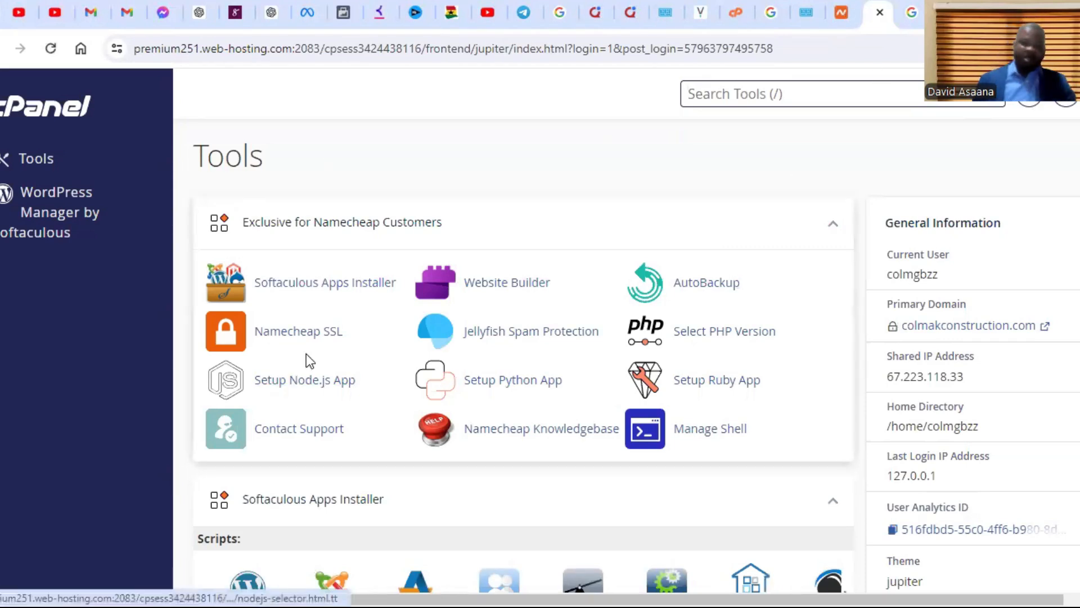
Step: Open WordPress from the Softaculous scripts in cPanel and start a new installation
{"action": "scroll", "coordinate": [308, 363], "scroll_direction": "down", "scroll_amount": 4}
{"action": "left_click", "coordinate": [261, 355]}
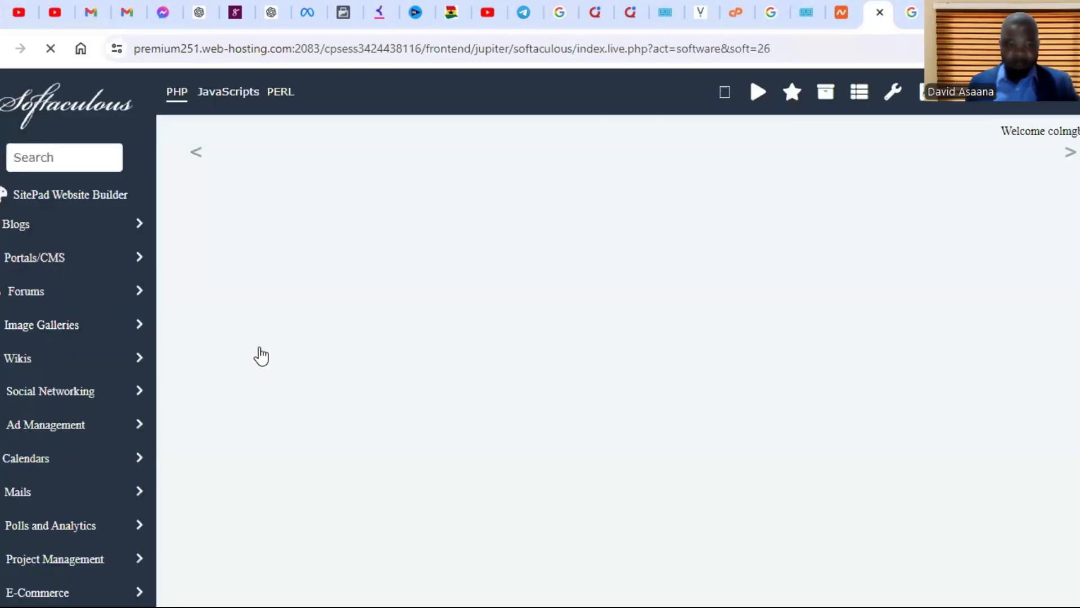
{"action": "scroll", "coordinate": [611, 403], "scroll_direction": "down", "scroll_amount": 3}
{"action": "scroll", "coordinate": [697, 422], "scroll_direction": "down", "scroll_amount": 3}
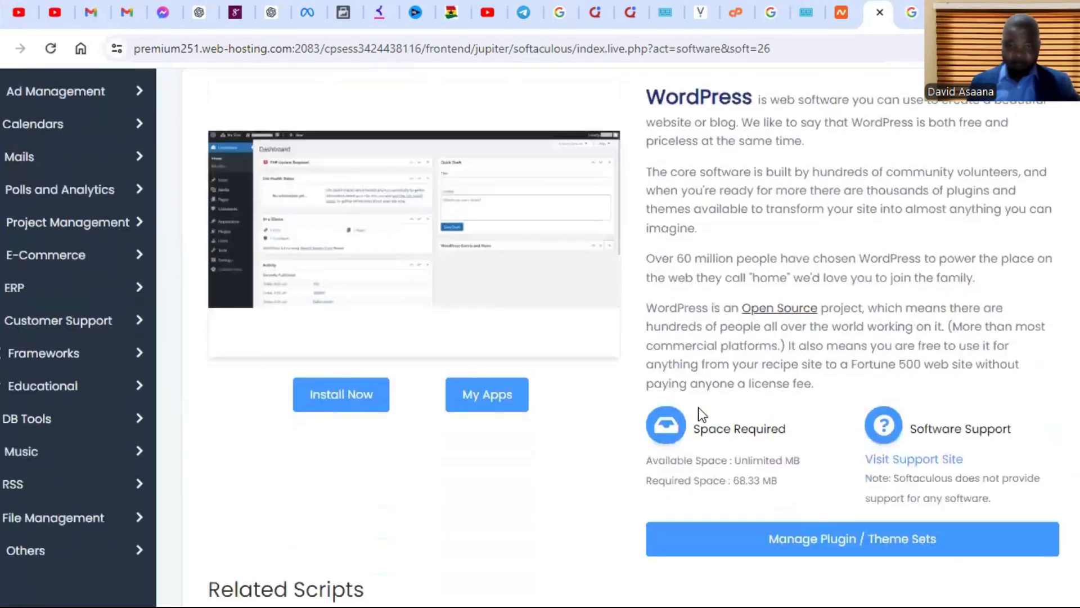
{"action": "scroll", "coordinate": [495, 388], "scroll_direction": "up", "scroll_amount": 3}
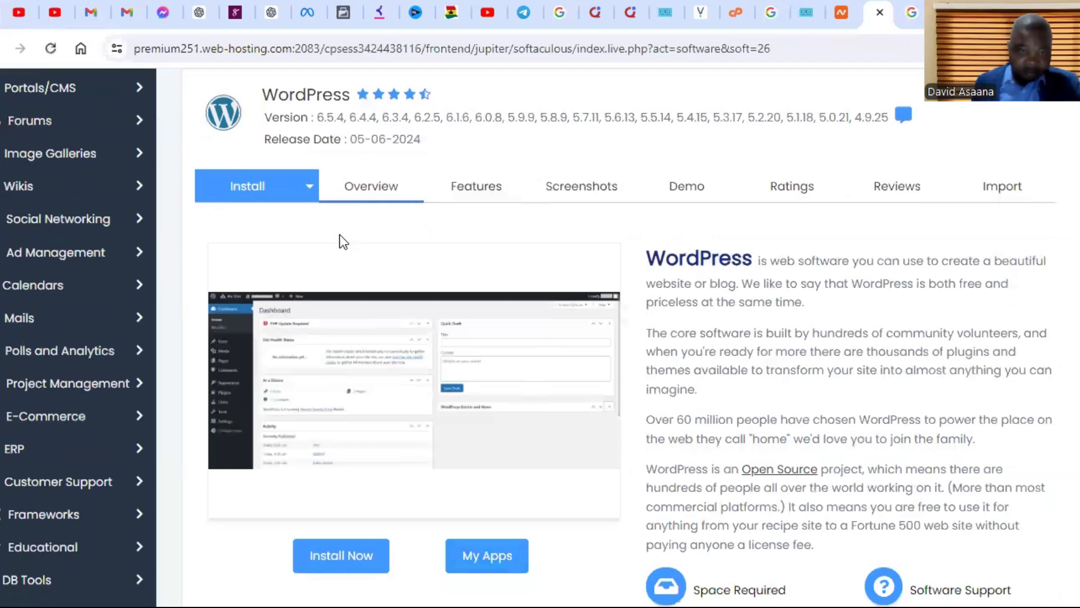
{"action": "scroll", "coordinate": [349, 248], "scroll_direction": "down", "scroll_amount": 4}
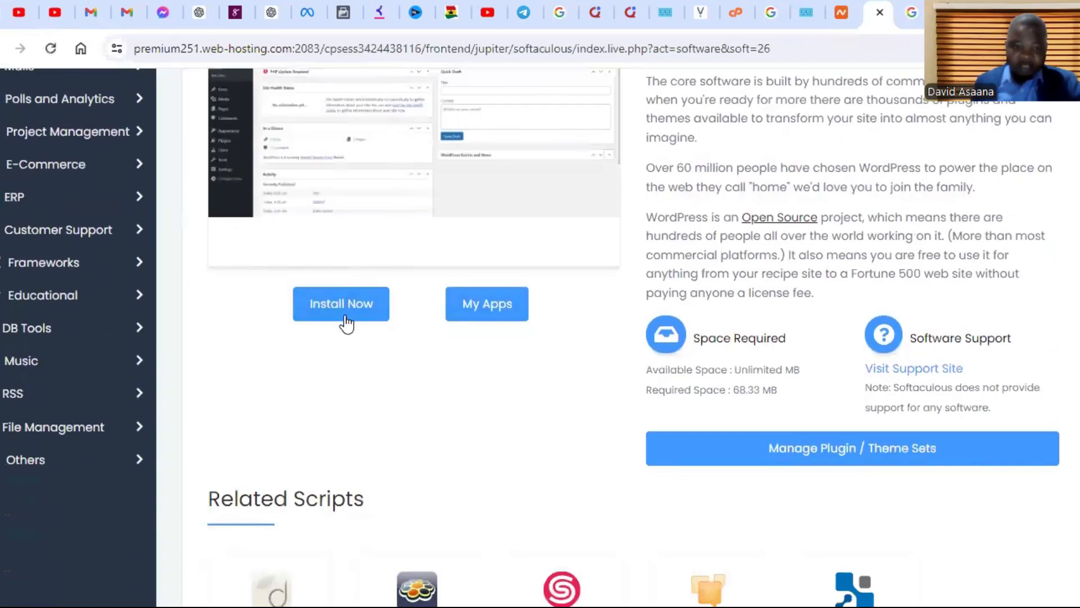
{"action": "scroll", "coordinate": [481, 352], "scroll_direction": "down", "scroll_amount": 3}
{"action": "scroll", "coordinate": [448, 329], "scroll_direction": "up", "scroll_amount": 3}
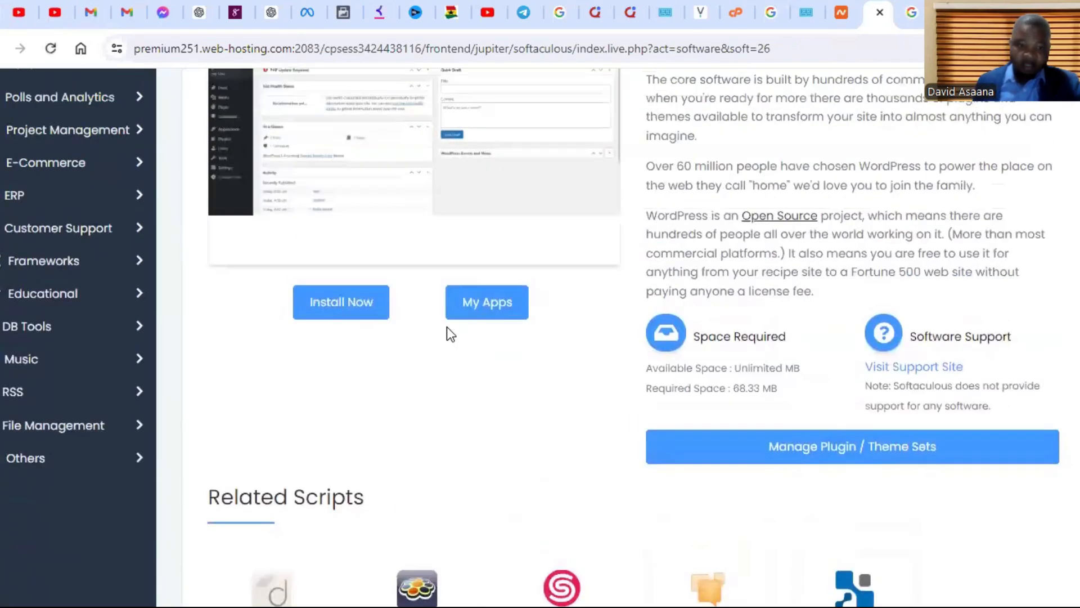
{"action": "left_click", "coordinate": [342, 306]}
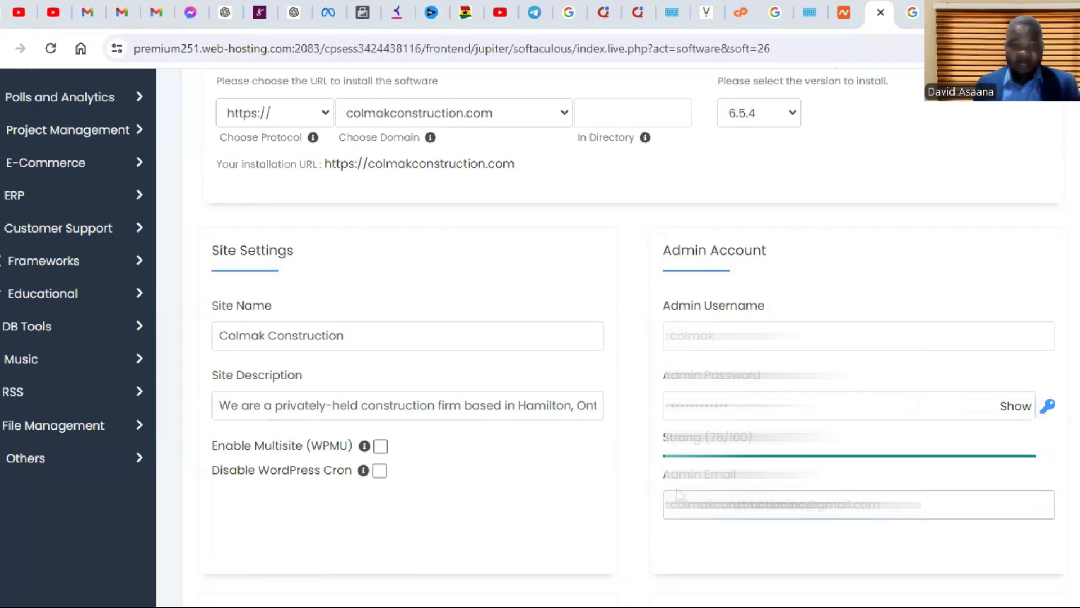
Step: Check the protocol choices for the installation URL in the WordPress software setup
{"action": "scroll", "coordinate": [714, 491], "scroll_direction": "up", "scroll_amount": 6}
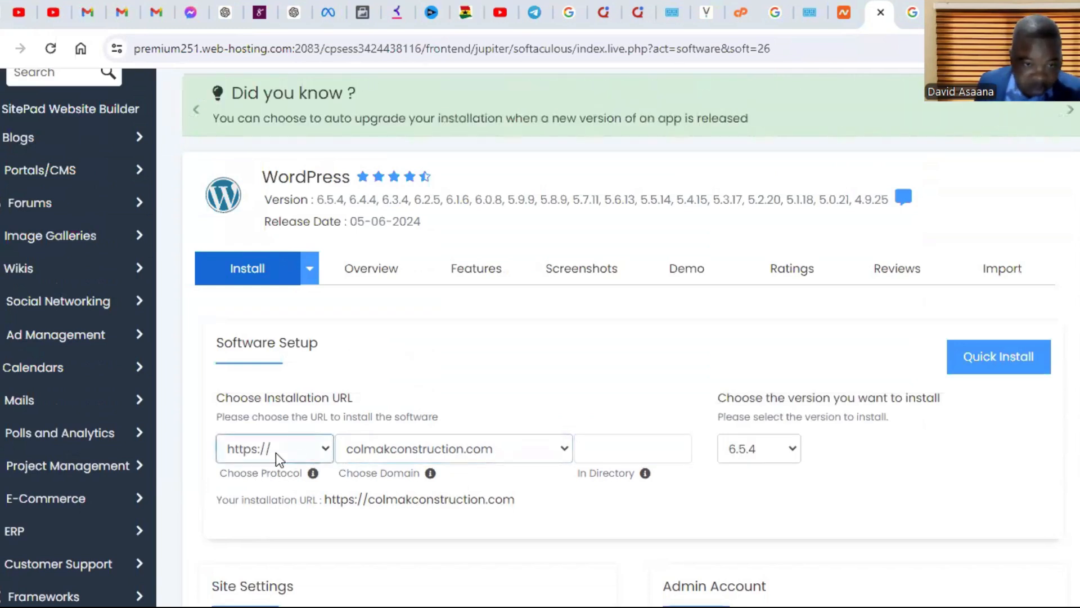
{"action": "left_click", "coordinate": [321, 453]}
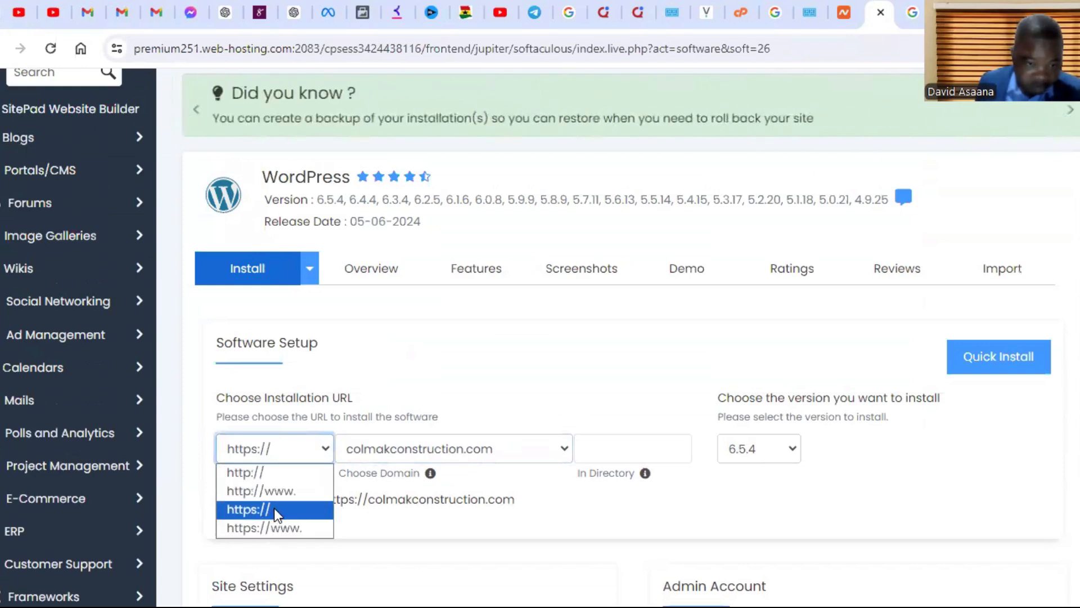
{"action": "left_click", "coordinate": [469, 357]}
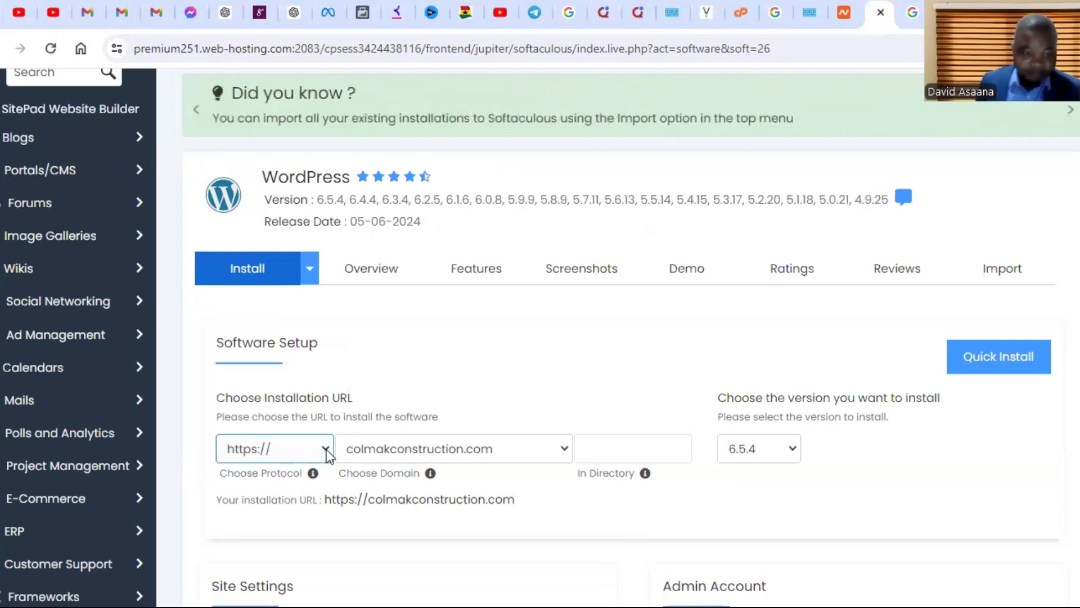
{"action": "left_click", "coordinate": [326, 450]}
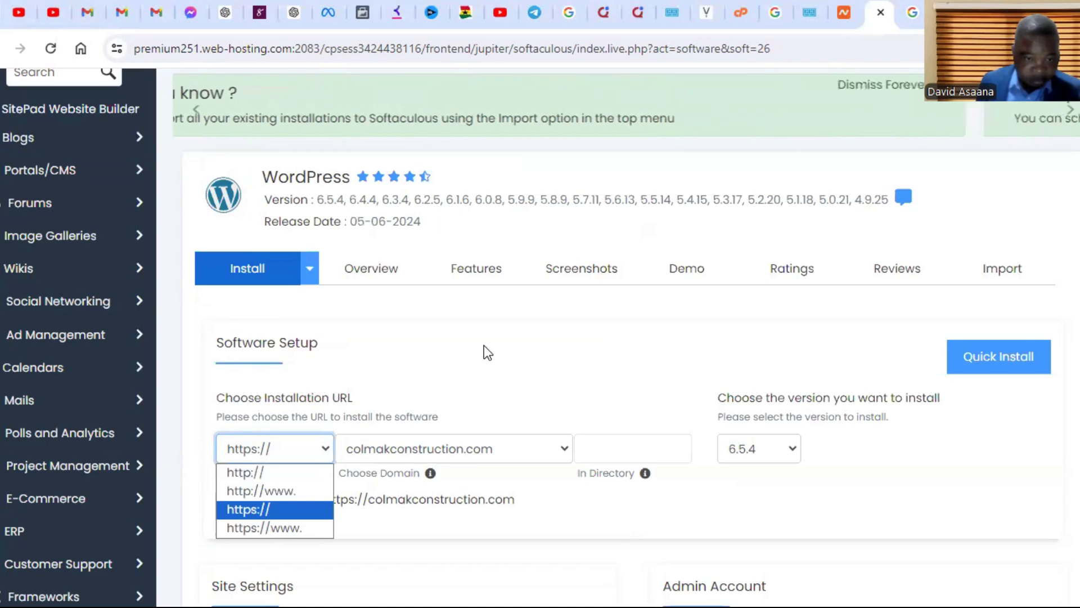
{"action": "left_click", "coordinate": [484, 346]}
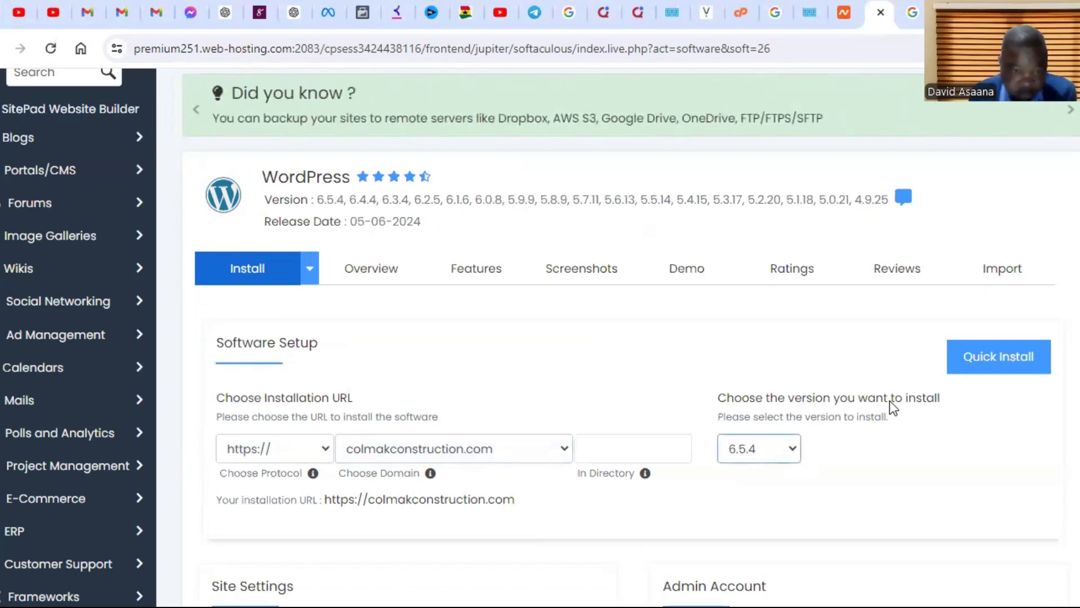
{"action": "left_click", "coordinate": [578, 472]}
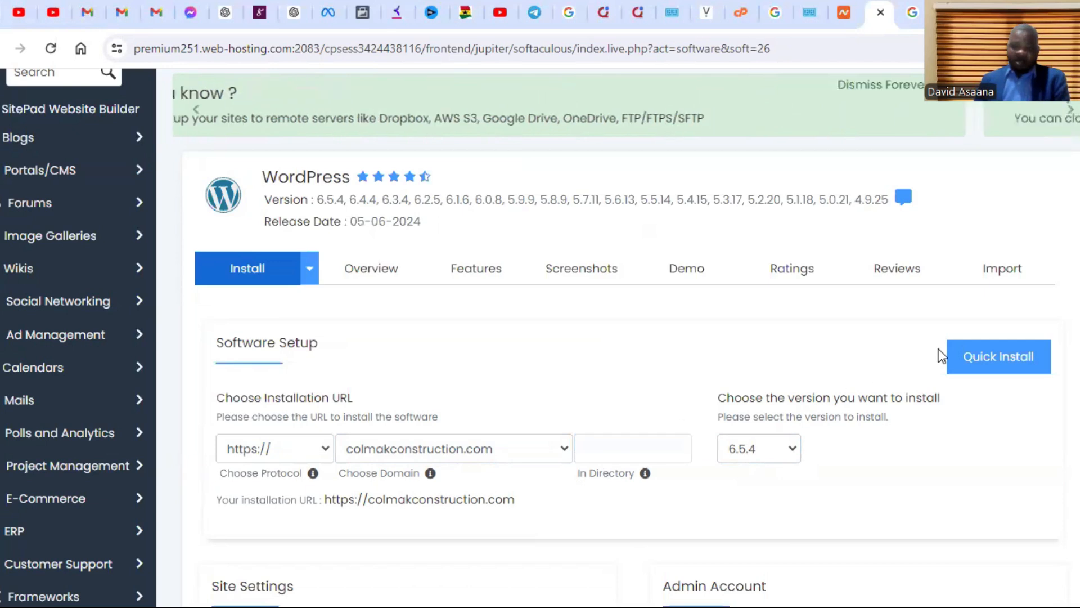
Step: Review the WordPress installation form, covering the software setup, site settings, admin account, language, plugins, advanced options and theme sections
{"action": "scroll", "coordinate": [889, 414], "scroll_direction": "down", "scroll_amount": 10}
{"action": "scroll", "coordinate": [361, 417], "scroll_direction": "down", "scroll_amount": 7}
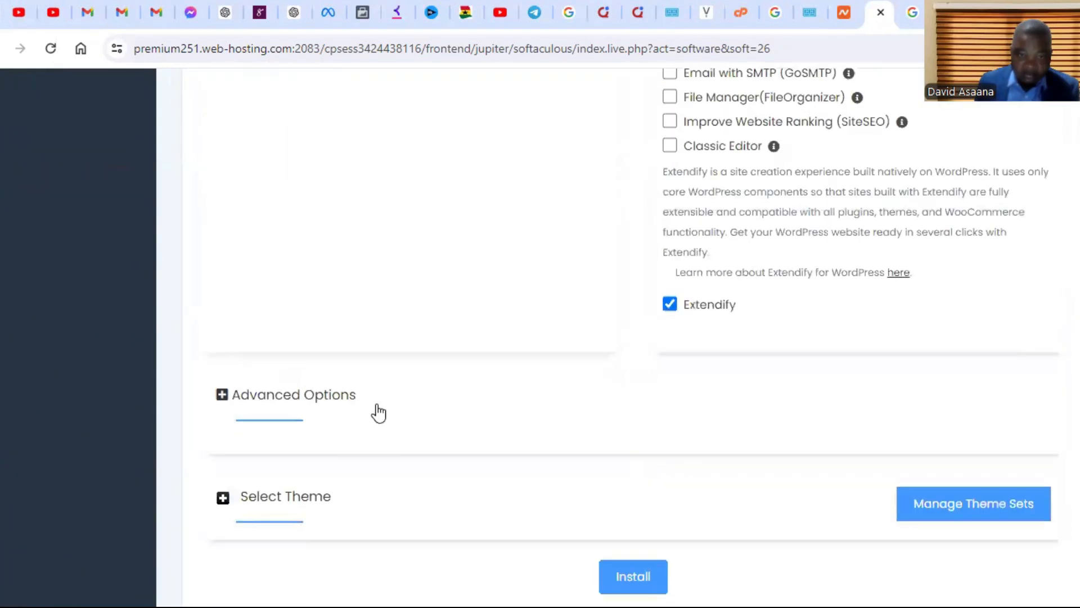
{"action": "scroll", "coordinate": [447, 436], "scroll_direction": "down", "scroll_amount": 4}
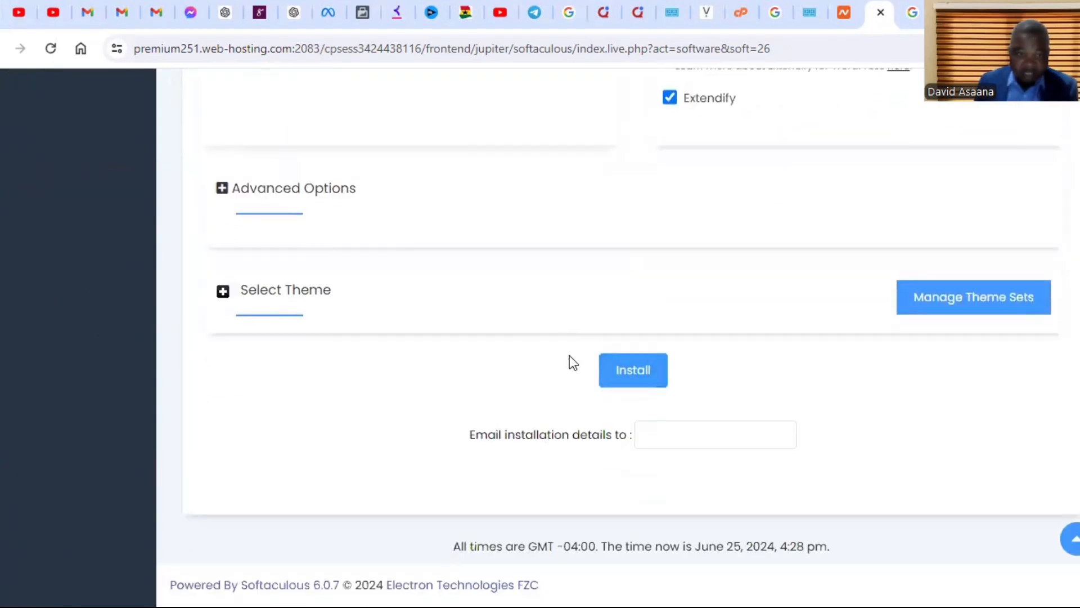
{"action": "scroll", "coordinate": [811, 331], "scroll_direction": "up", "scroll_amount": 1}
{"action": "scroll", "coordinate": [618, 394], "scroll_direction": "up", "scroll_amount": 15}
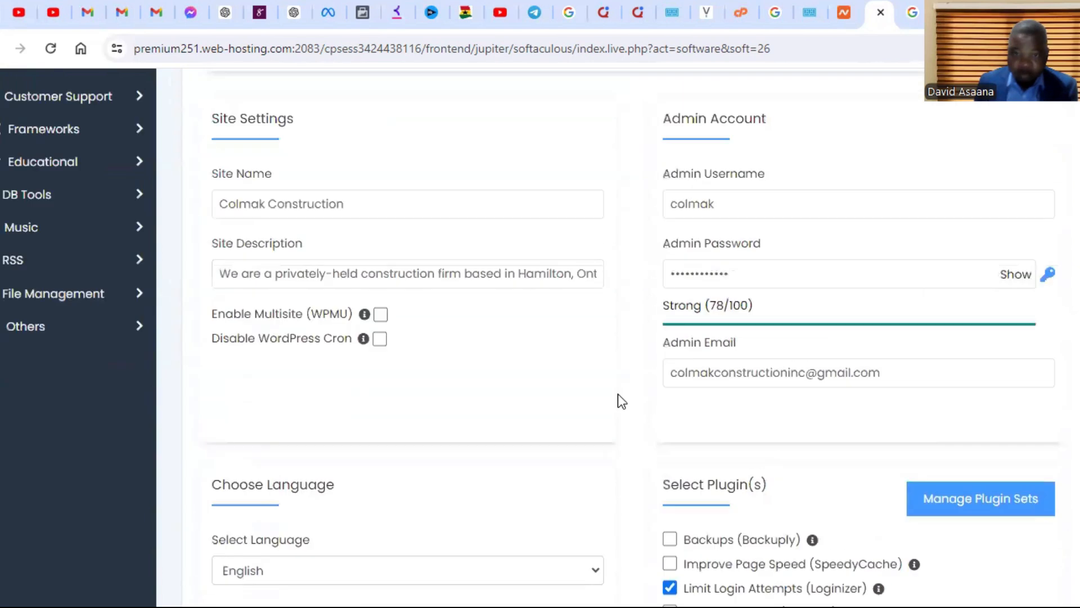
{"action": "scroll", "coordinate": [617, 394], "scroll_direction": "down", "scroll_amount": 5}
{"action": "scroll", "coordinate": [618, 394], "scroll_direction": "up", "scroll_amount": 6}
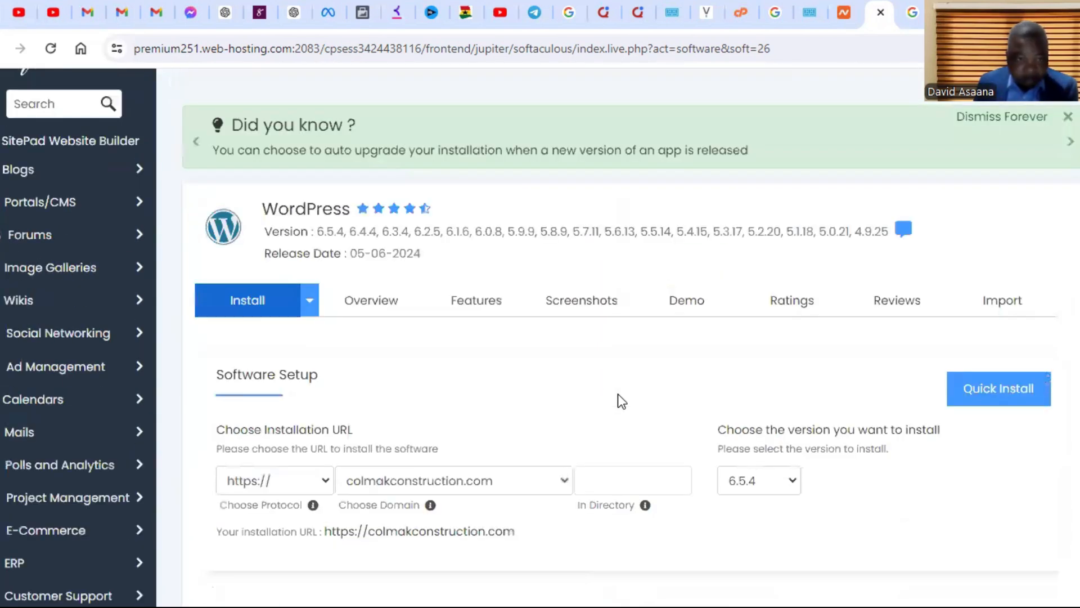
{"action": "scroll", "coordinate": [618, 394], "scroll_direction": "up", "scroll_amount": 1}
{"action": "scroll", "coordinate": [565, 434], "scroll_direction": "down", "scroll_amount": 10}
{"action": "scroll", "coordinate": [565, 434], "scroll_direction": "down", "scroll_amount": 5}
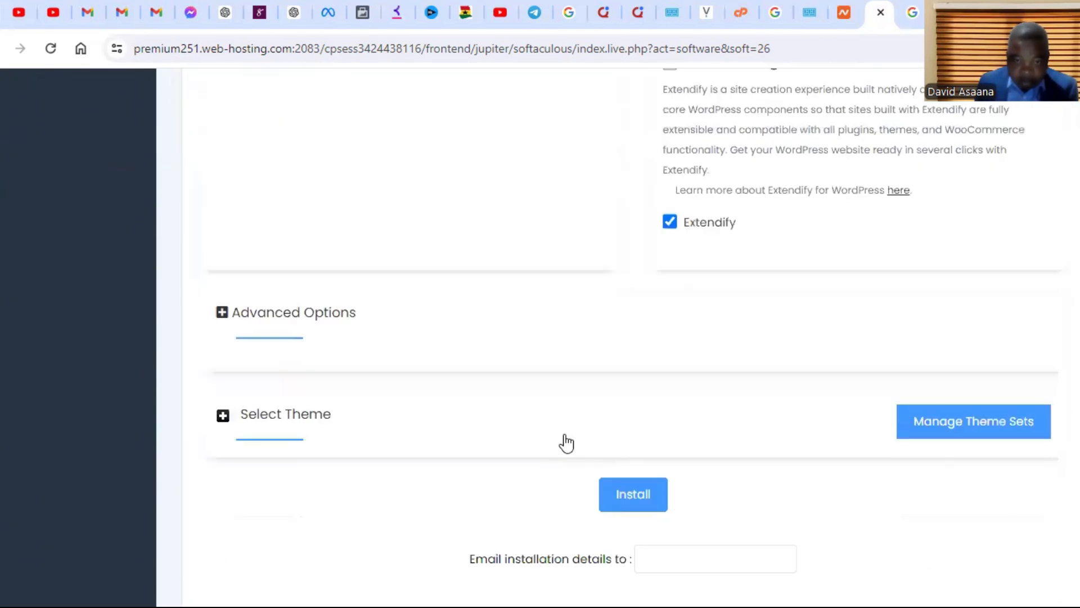
Step: Run the WordPress installation for colmakconstruction.com and check the confirmation page for the site and administrative URLs
{"action": "scroll", "coordinate": [378, 378], "scroll_direction": "up", "scroll_amount": 12}
{"action": "scroll", "coordinate": [346, 315], "scroll_direction": "up", "scroll_amount": 2}
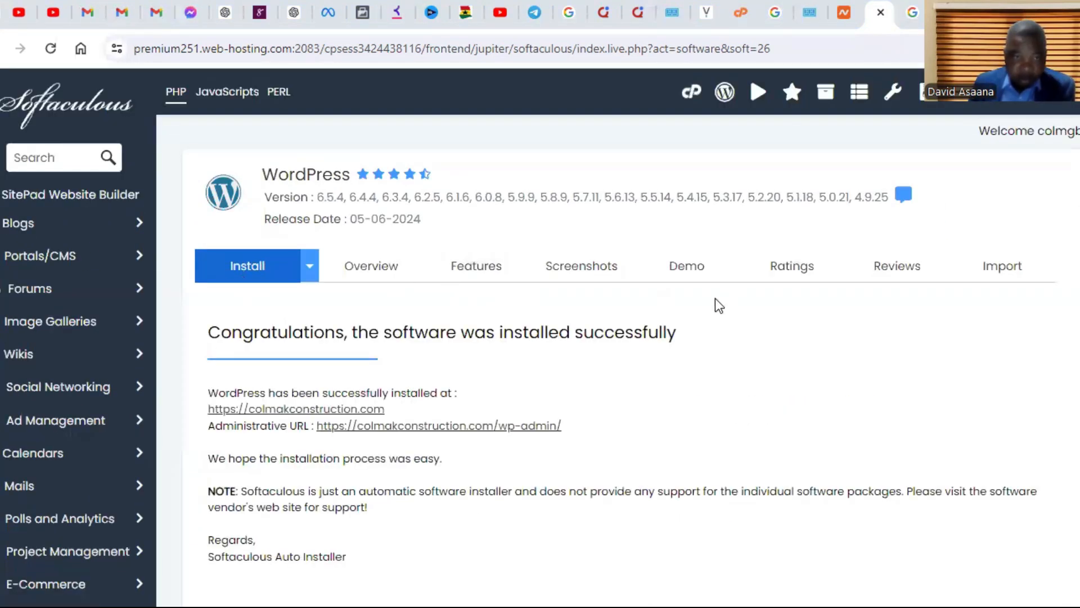
{"action": "scroll", "coordinate": [357, 353], "scroll_direction": "down", "scroll_amount": 5}
{"action": "scroll", "coordinate": [361, 352], "scroll_direction": "up", "scroll_amount": 4}
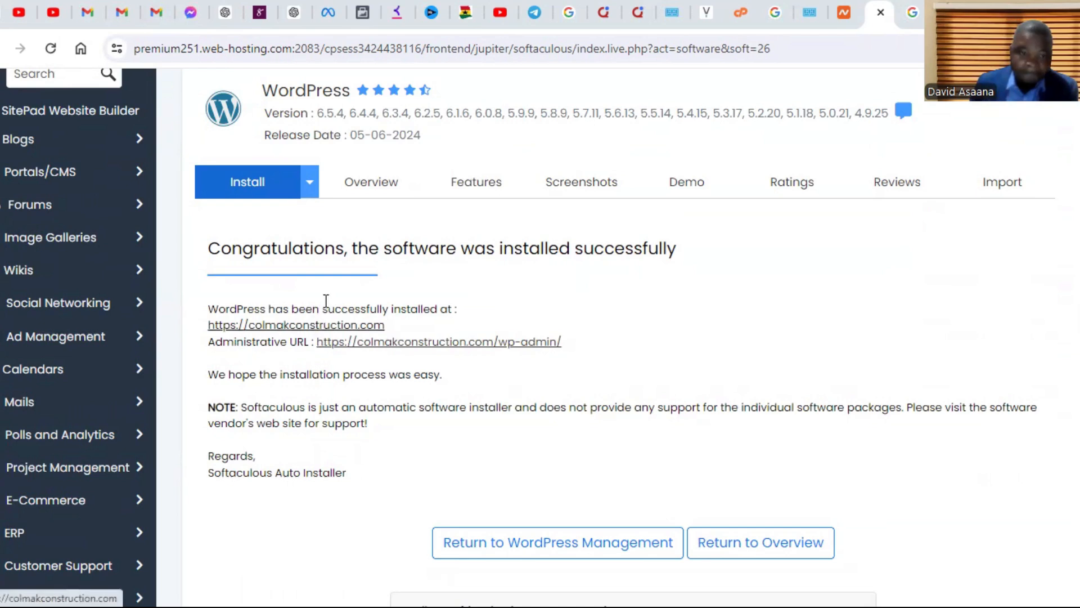
Step: View the installed site's front page from its installation link in a new tab, and return to the Softaculous confirmation page
{"action": "left_click", "coordinate": [340, 326]}
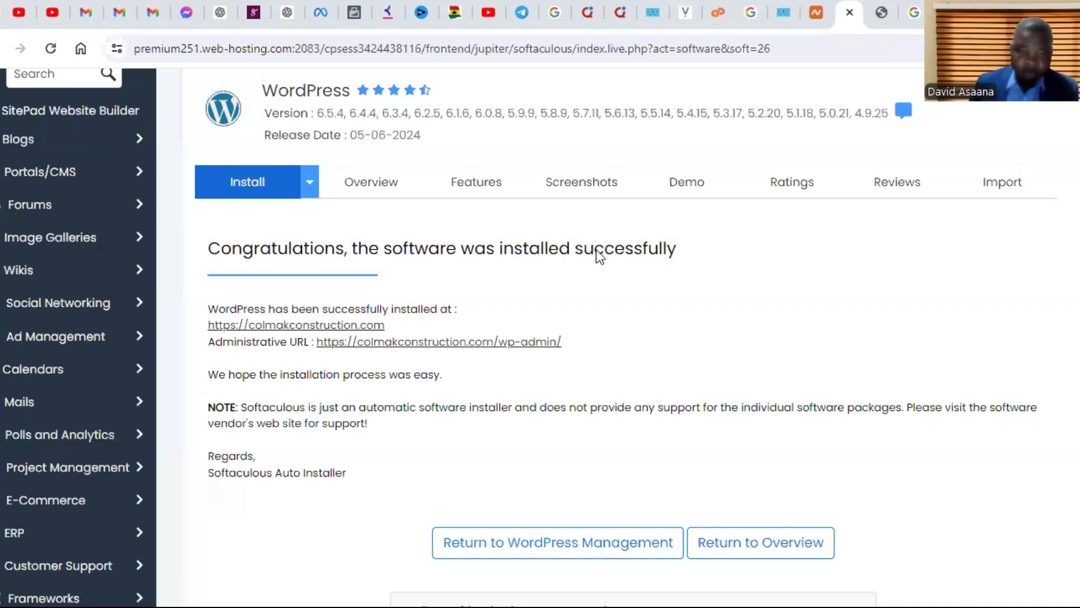
{"action": "right_click", "coordinate": [332, 325]}
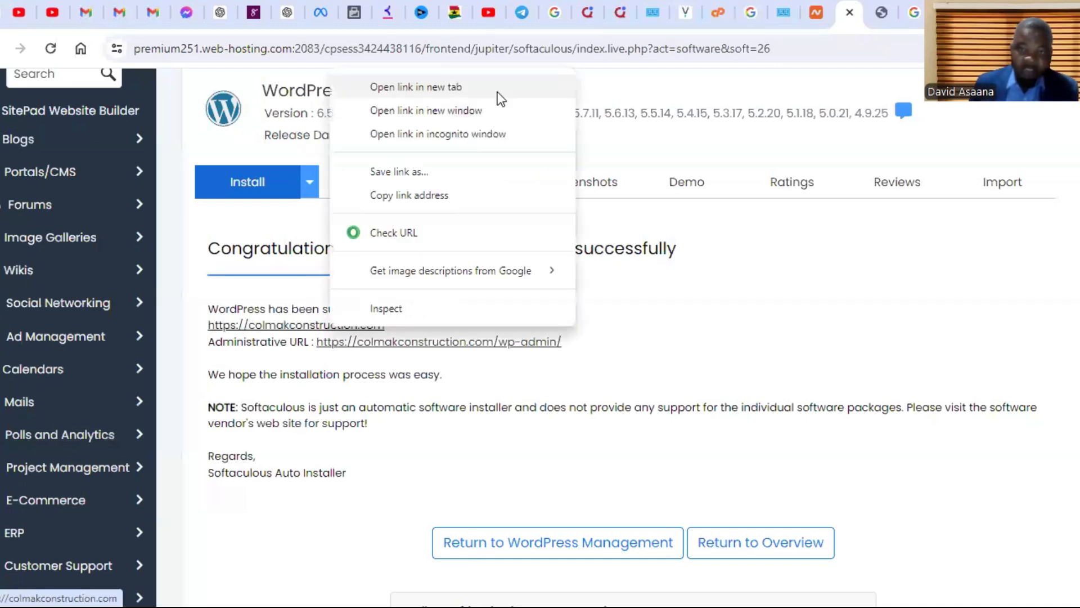
{"action": "left_click", "coordinate": [498, 92]}
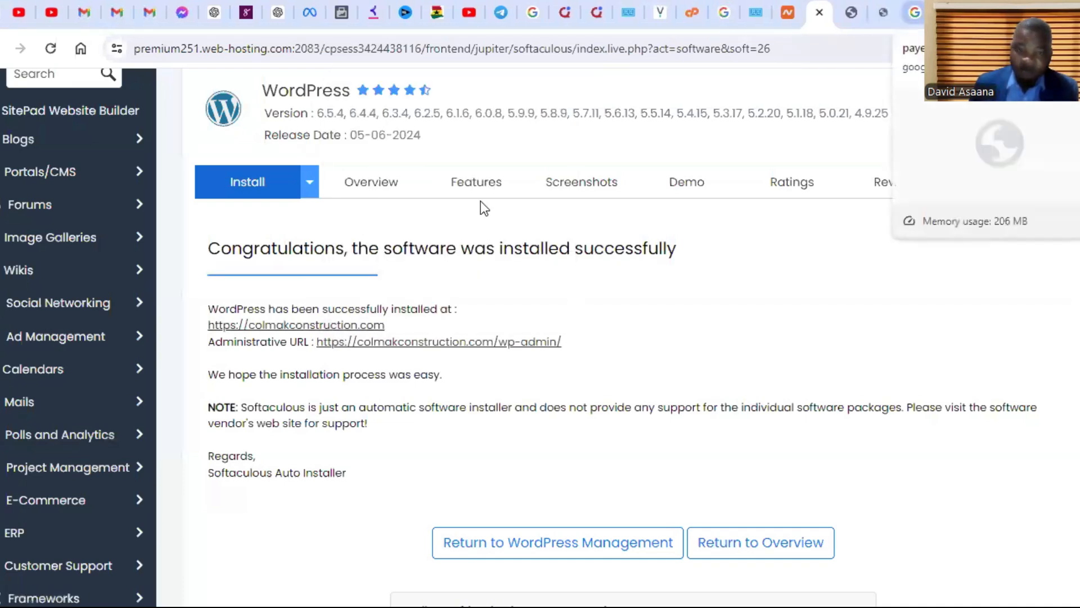
{"action": "left_click", "coordinate": [883, 12]}
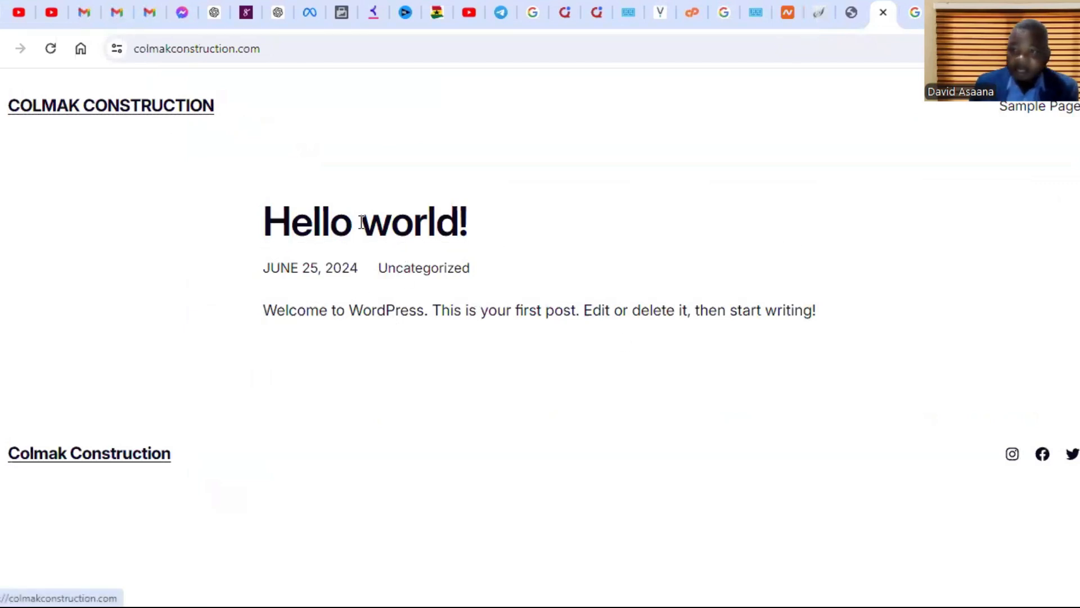
{"action": "left_click", "coordinate": [854, 5]}
{"action": "left_click", "coordinate": [853, 8]}
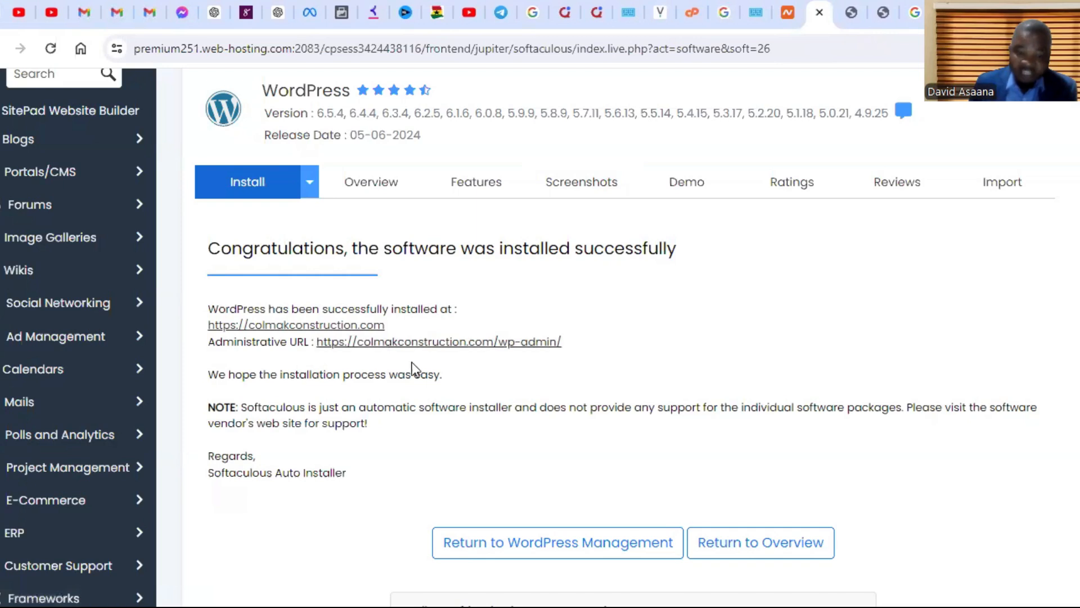
Step: View the wp-admin address in a new tab, compare it with the site's front page, and return to the confirmation page
{"action": "right_click", "coordinate": [504, 344]}
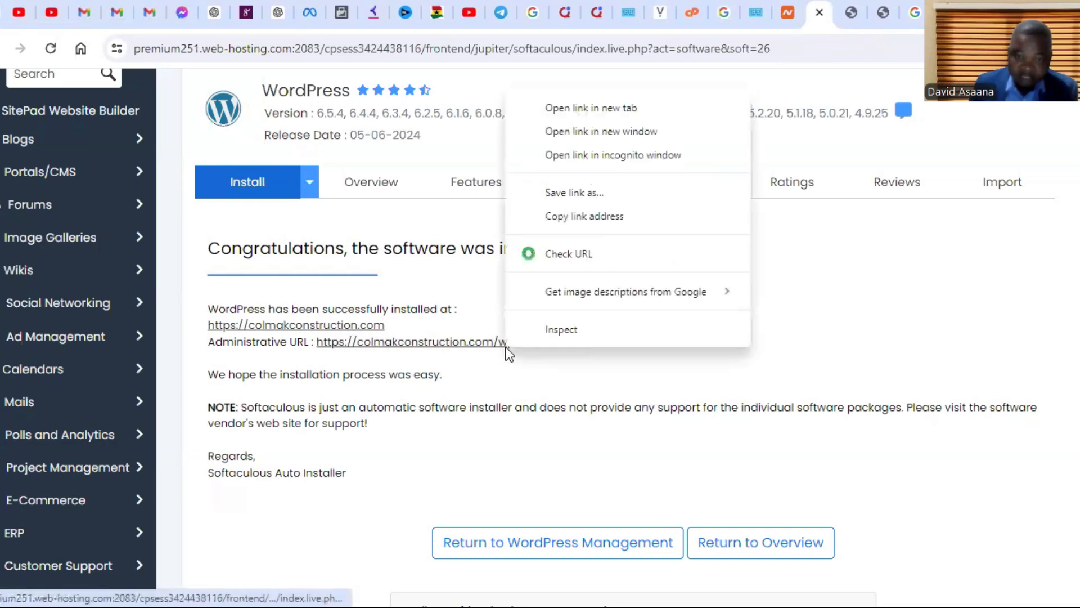
{"action": "left_click", "coordinate": [602, 113]}
{"action": "left_click", "coordinate": [883, 11]}
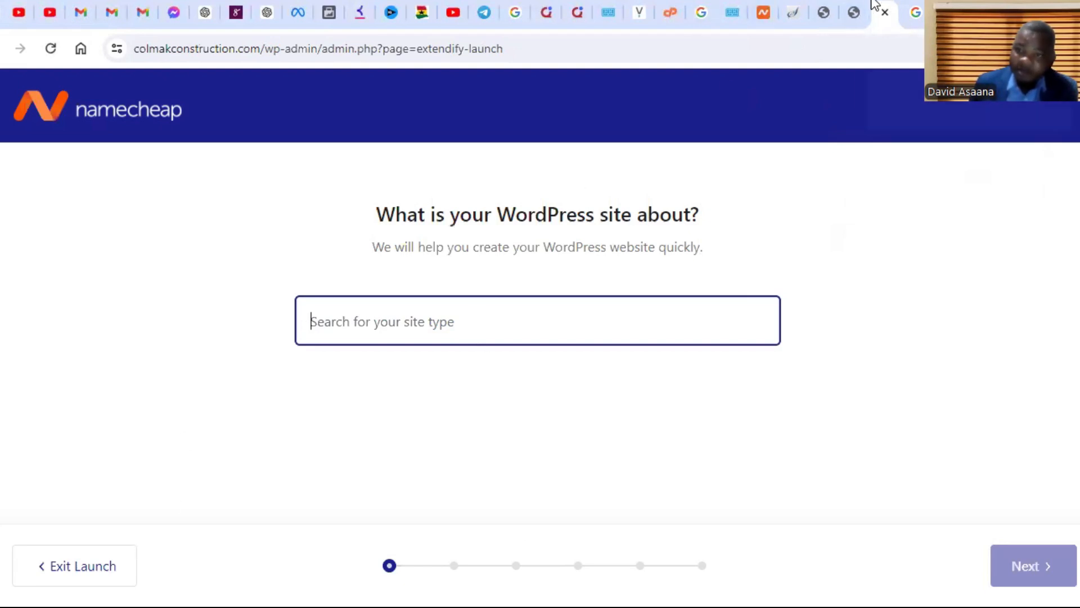
{"action": "left_click", "coordinate": [855, 12]}
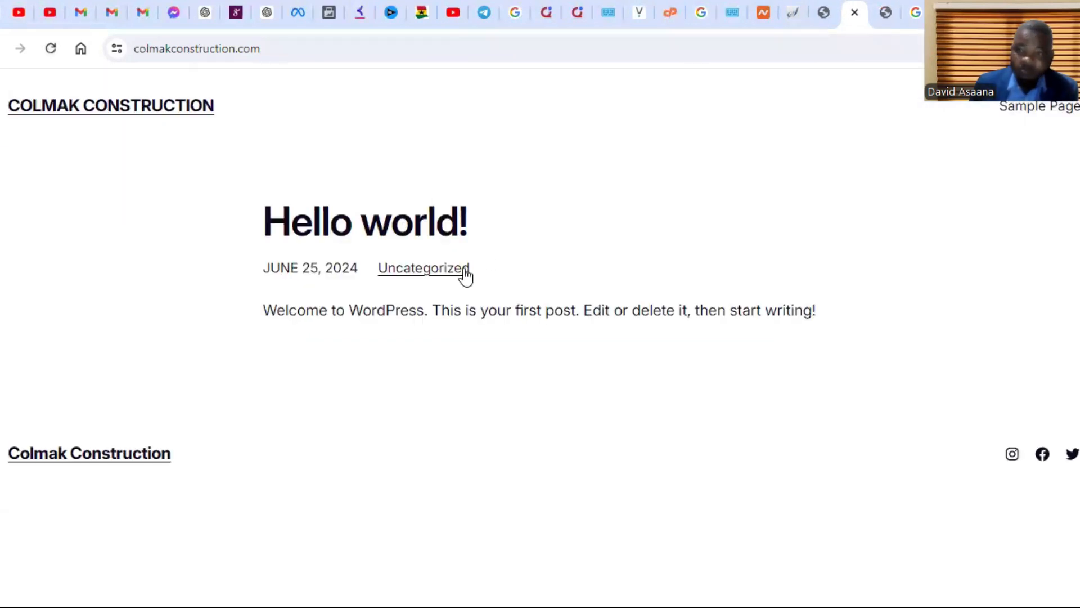
{"action": "left_click", "coordinate": [793, 12]}
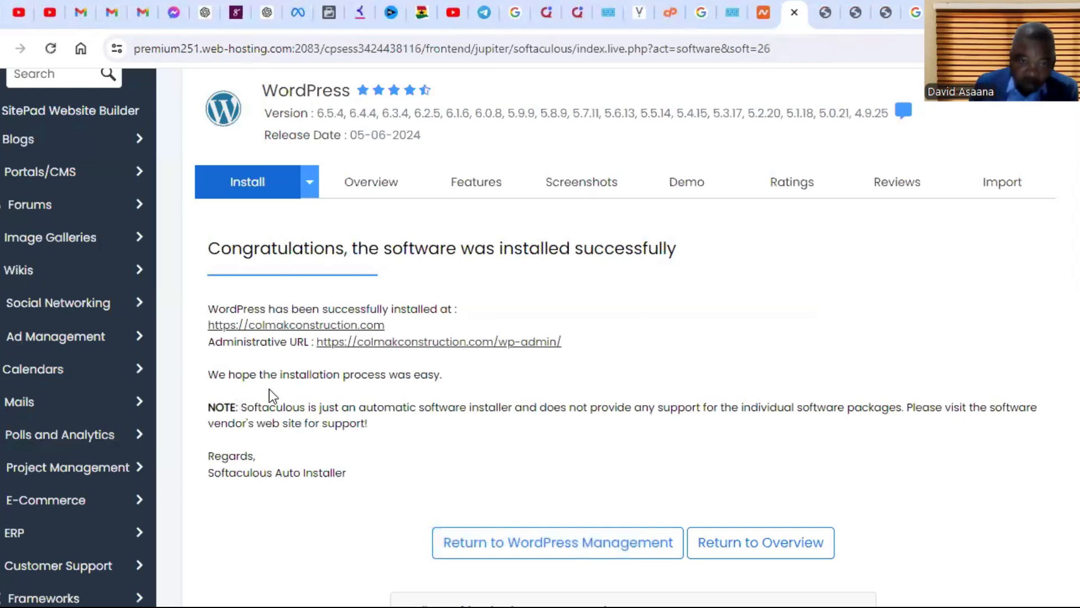
Step: Open the WordPress admin dashboard from the administrative URL and look over its welcome section and widgets
{"action": "left_click", "coordinate": [405, 342]}
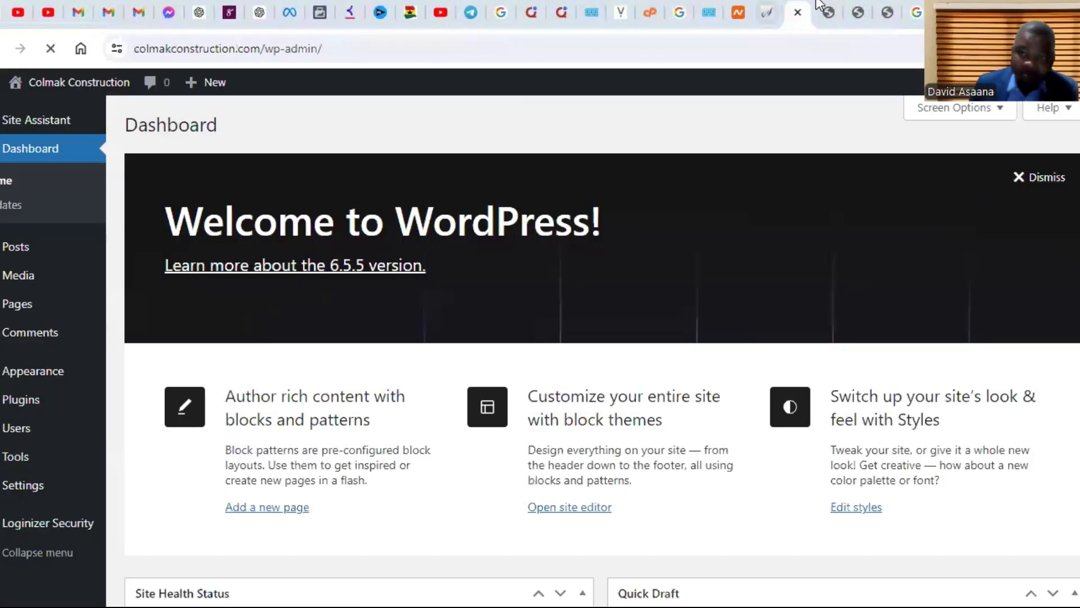
{"action": "left_click", "coordinate": [771, 10]}
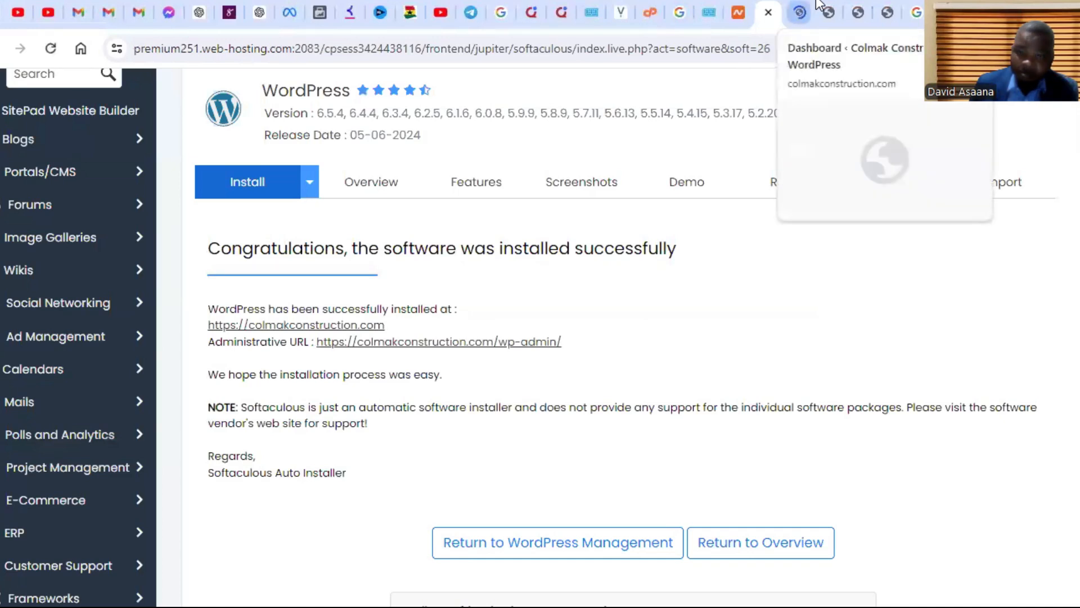
{"action": "left_click", "coordinate": [815, 8]}
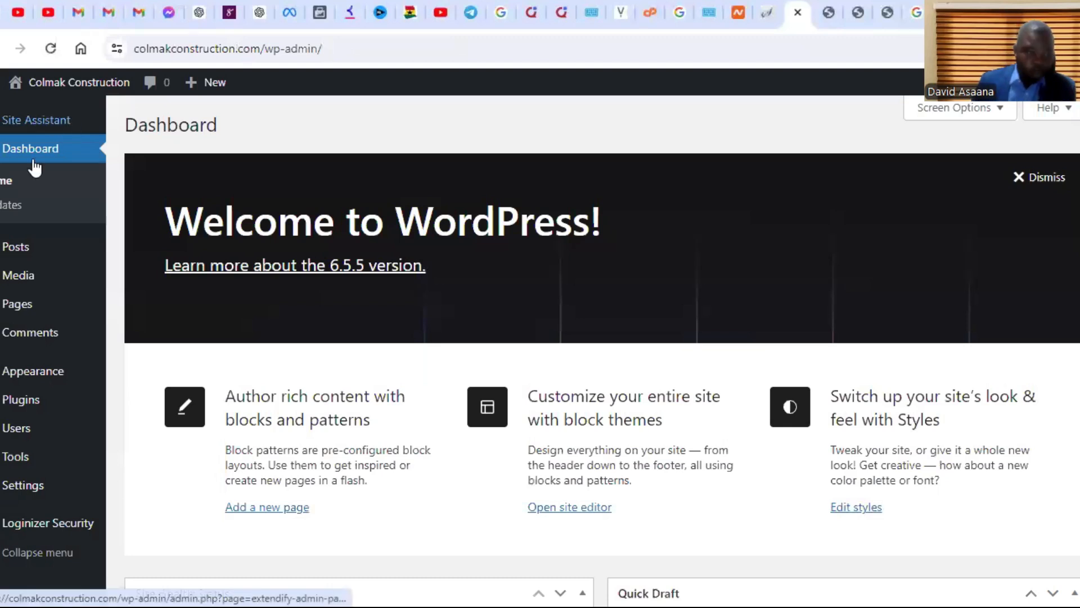
{"action": "scroll", "coordinate": [288, 286], "scroll_direction": "down", "scroll_amount": 3}
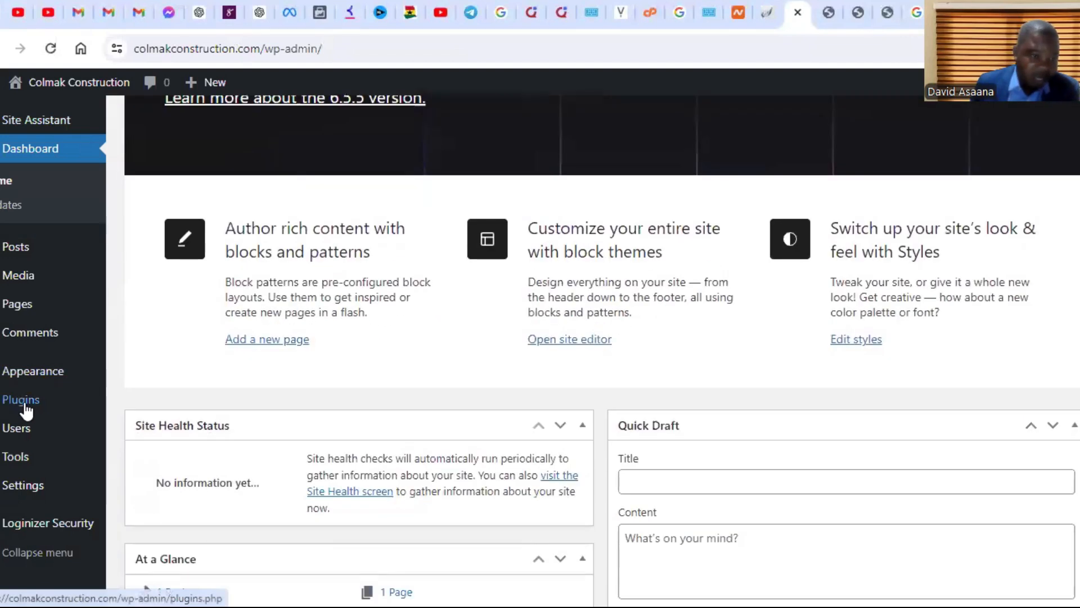
Step: Open the list of installed plugins and review its entries
{"action": "left_click", "coordinate": [24, 406]}
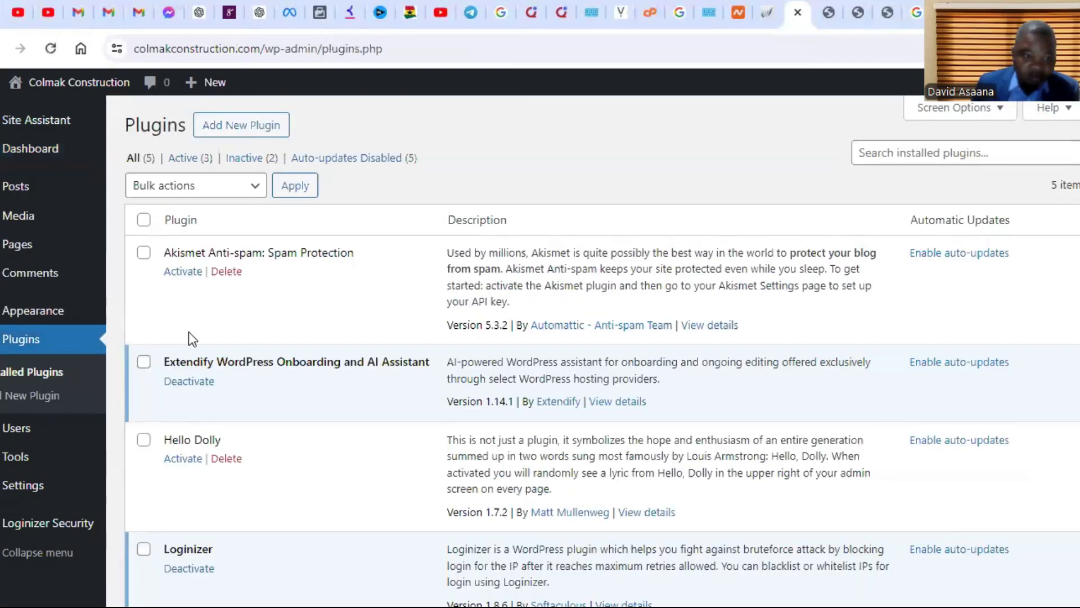
{"action": "scroll", "coordinate": [188, 332], "scroll_direction": "down", "scroll_amount": 4}
{"action": "scroll", "coordinate": [197, 274], "scroll_direction": "up", "scroll_amount": 4}
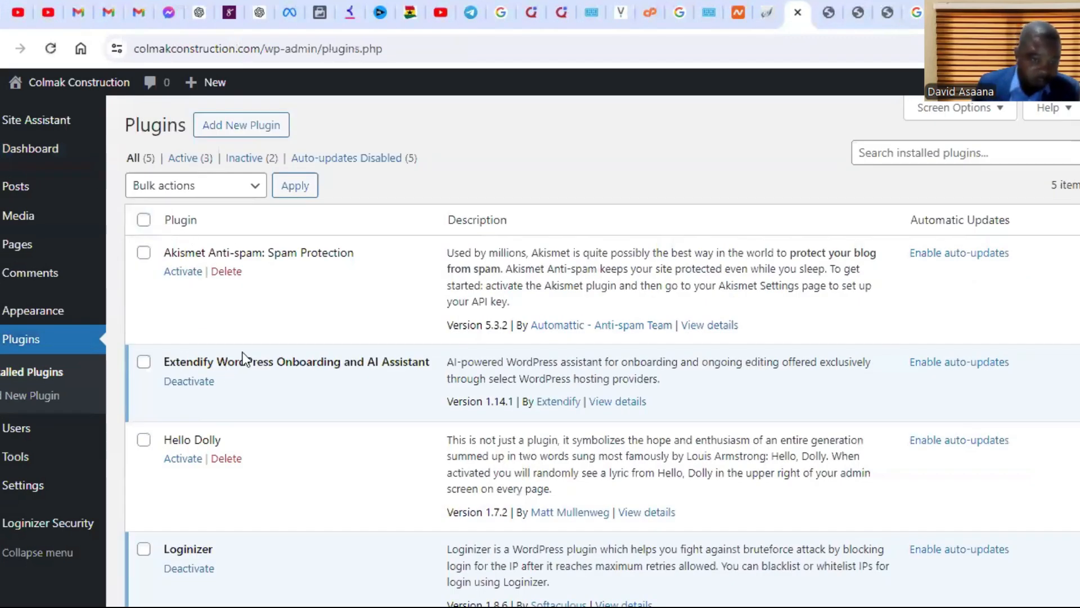
{"action": "scroll", "coordinate": [243, 358], "scroll_direction": "down", "scroll_amount": 3}
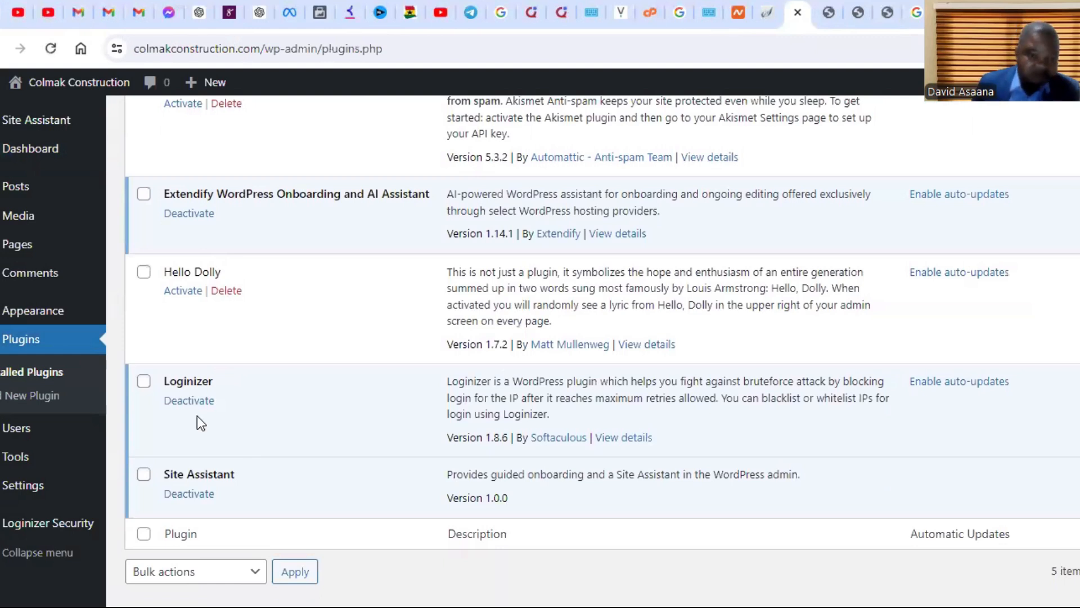
{"action": "scroll", "coordinate": [281, 326], "scroll_direction": "up", "scroll_amount": 3}
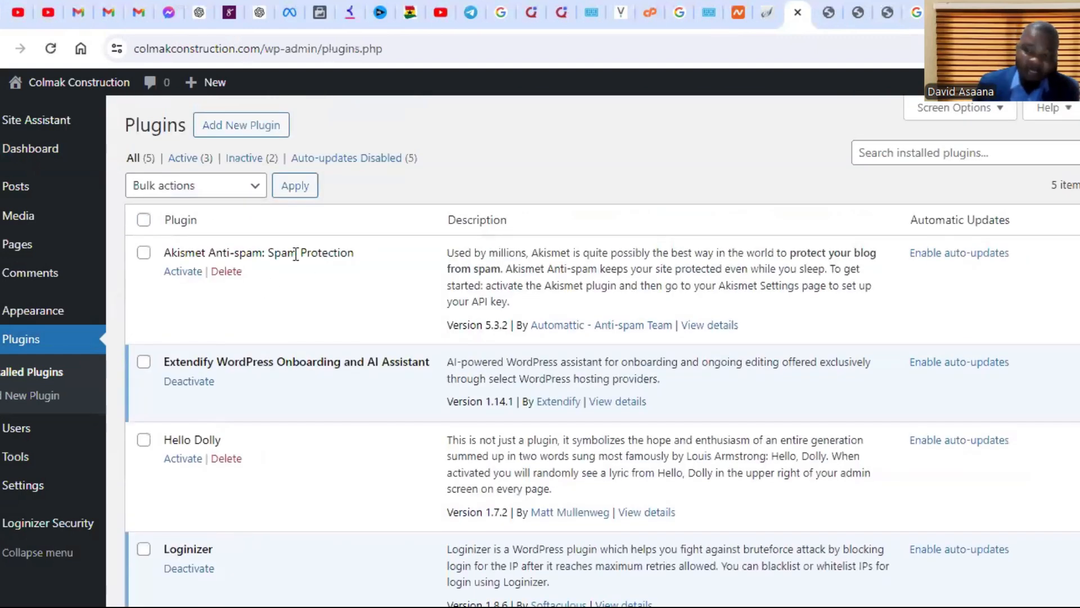
Step: Search the installed plugins for "maintenance mode" and cut the search term to the clipboard
{"action": "left_click", "coordinate": [951, 153]}
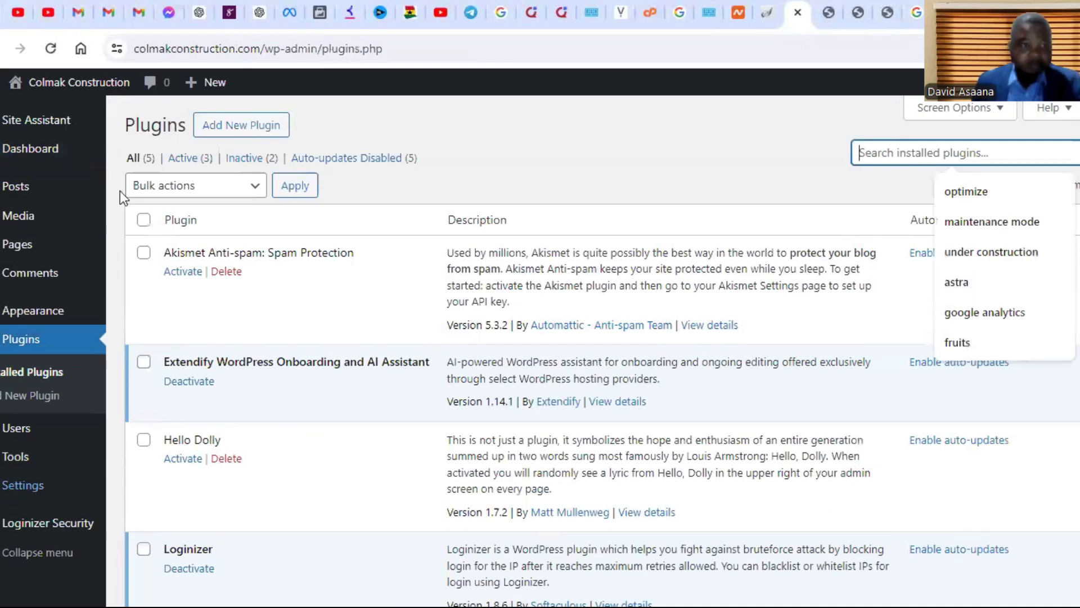
{"action": "left_click", "coordinate": [1000, 226]}
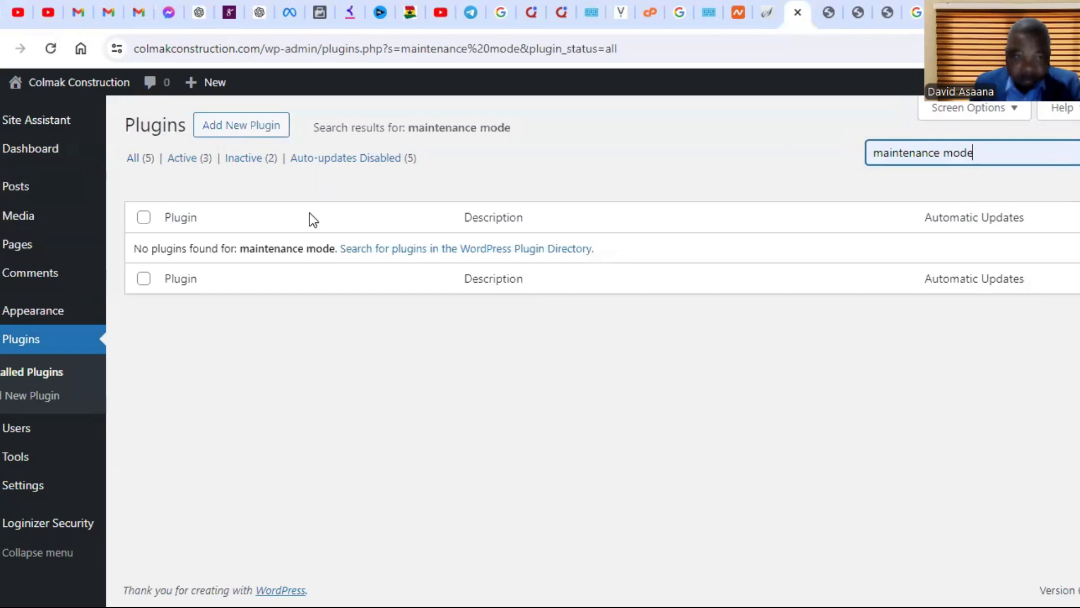
{"action": "left_click_drag", "start_coordinate": [974, 151], "coordinate": [819, 157]}
{"action": "key", "text": "ctrl+c"}
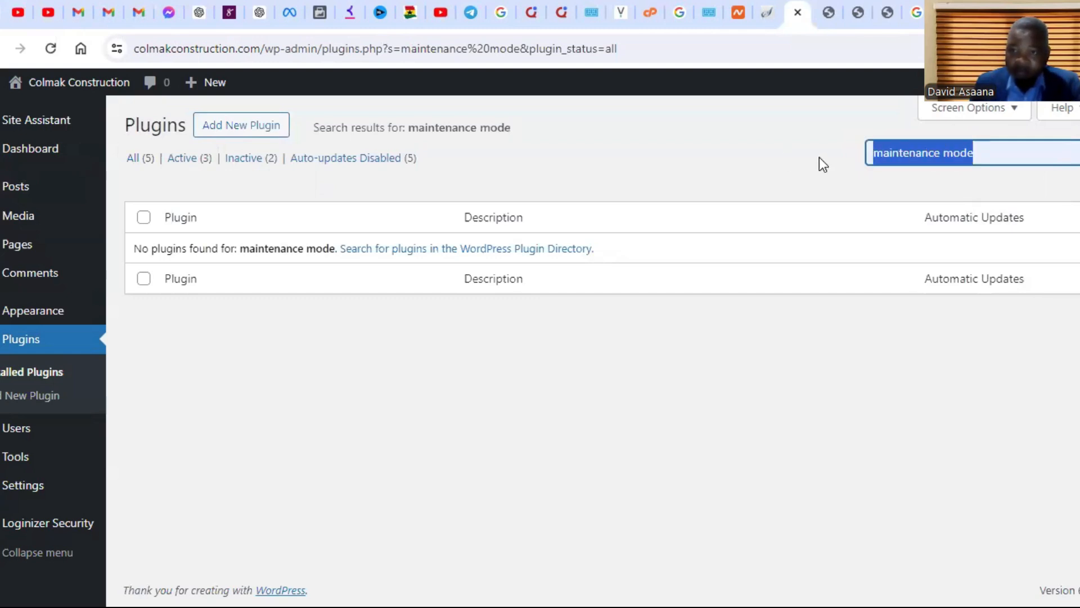
{"action": "right_click", "coordinate": [942, 157]}
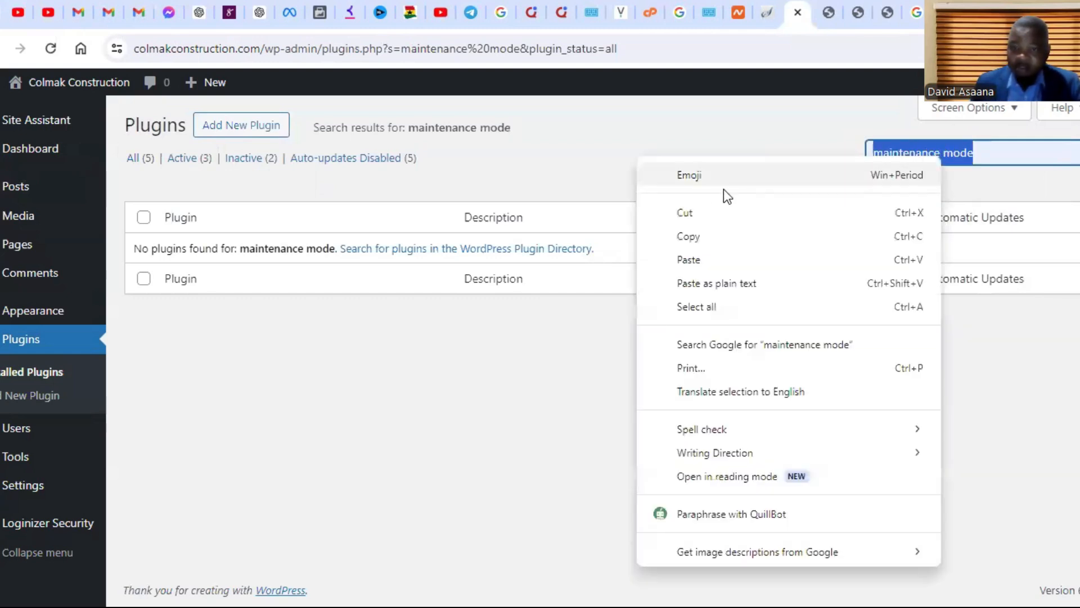
{"action": "left_click", "coordinate": [701, 216]}
Step: Start adding a new plugin and search the plugin directory for "maintenance mode" using the cut term
{"action": "left_click", "coordinate": [234, 124]}
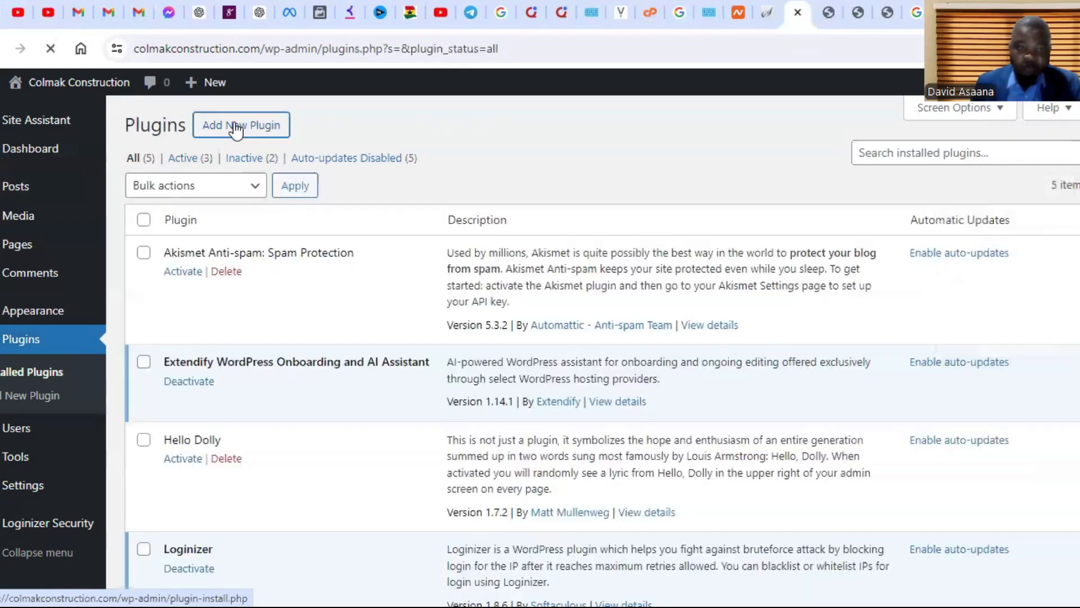
{"action": "left_click", "coordinate": [891, 177]}
{"action": "right_click", "coordinate": [891, 177]}
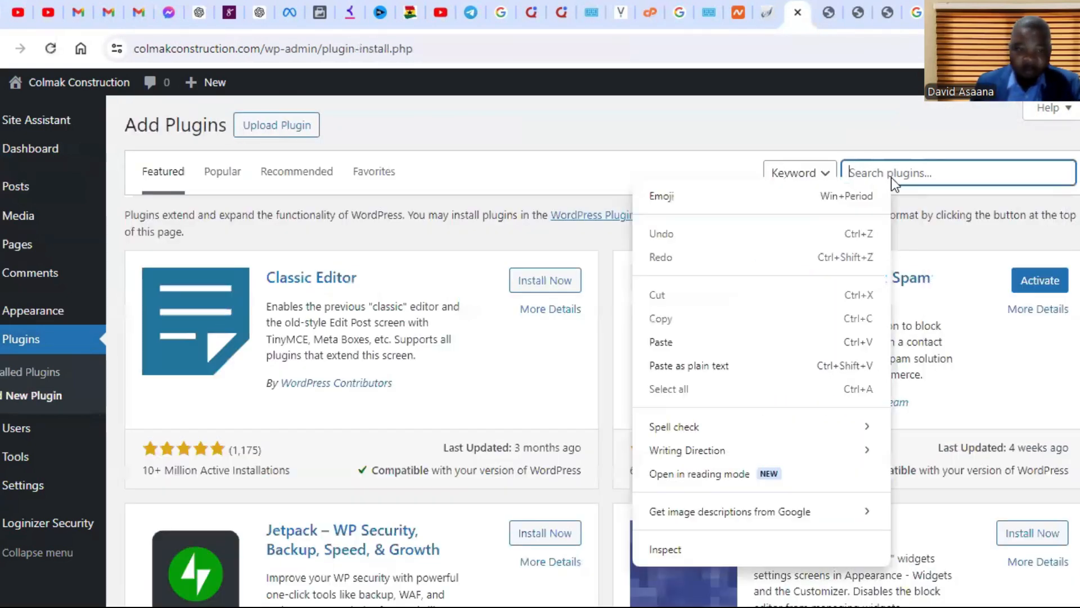
{"action": "left_click", "coordinate": [692, 342]}
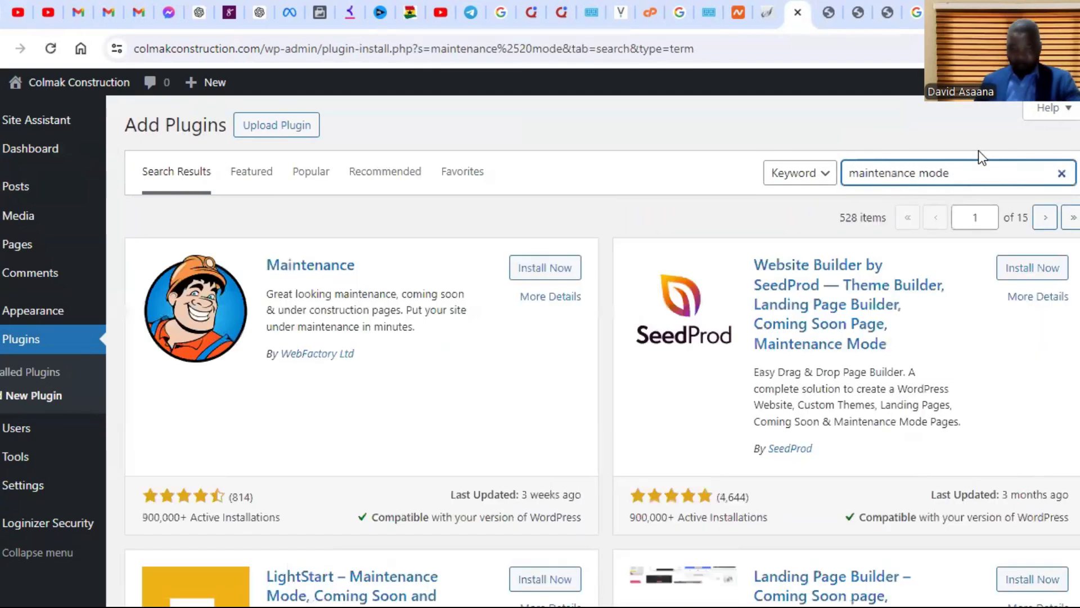
Step: Install and activate the Site Offline plugin from the search results, and find it among the installed plugins
{"action": "scroll", "coordinate": [721, 285], "scroll_direction": "down", "scroll_amount": 10}
{"action": "left_click", "coordinate": [563, 202]}
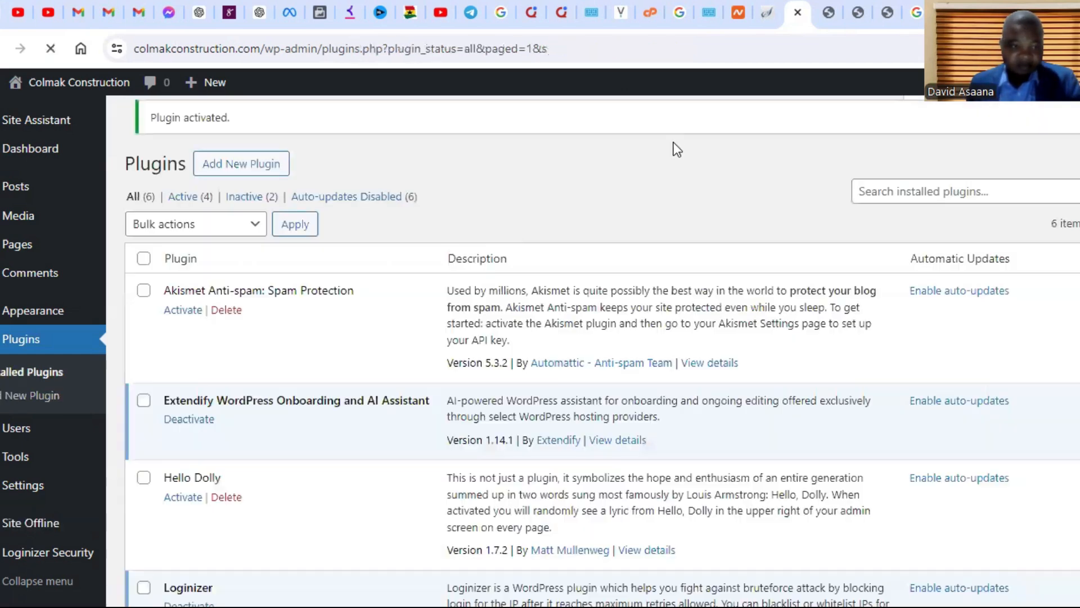
{"action": "scroll", "coordinate": [338, 366], "scroll_direction": "down", "scroll_amount": 5}
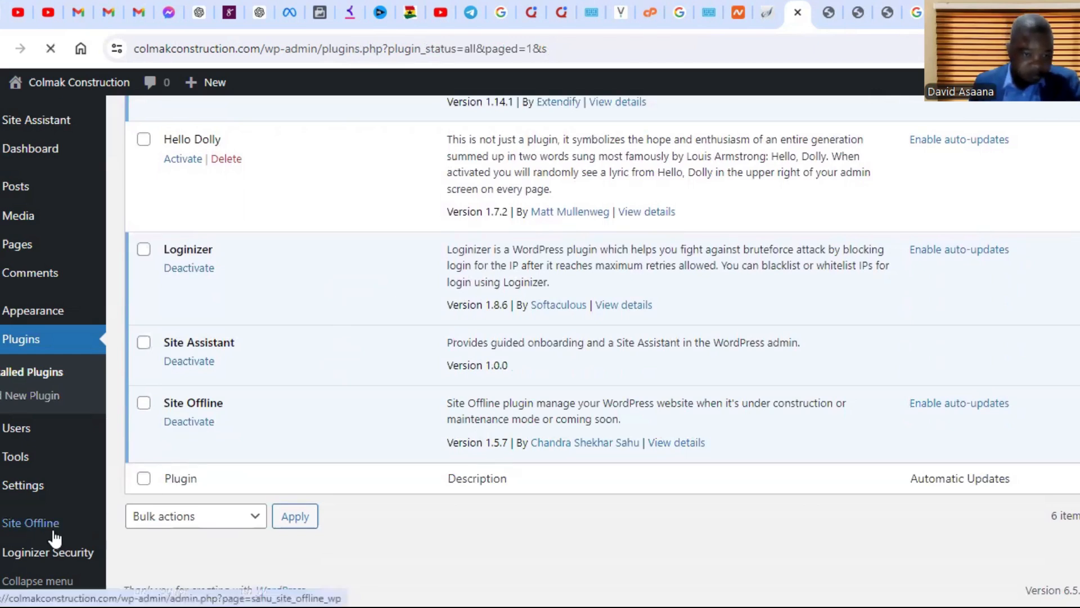
Step: Open the Site Offline settings and review the offline mode, logo, headline and description options
{"action": "left_click", "coordinate": [21, 528]}
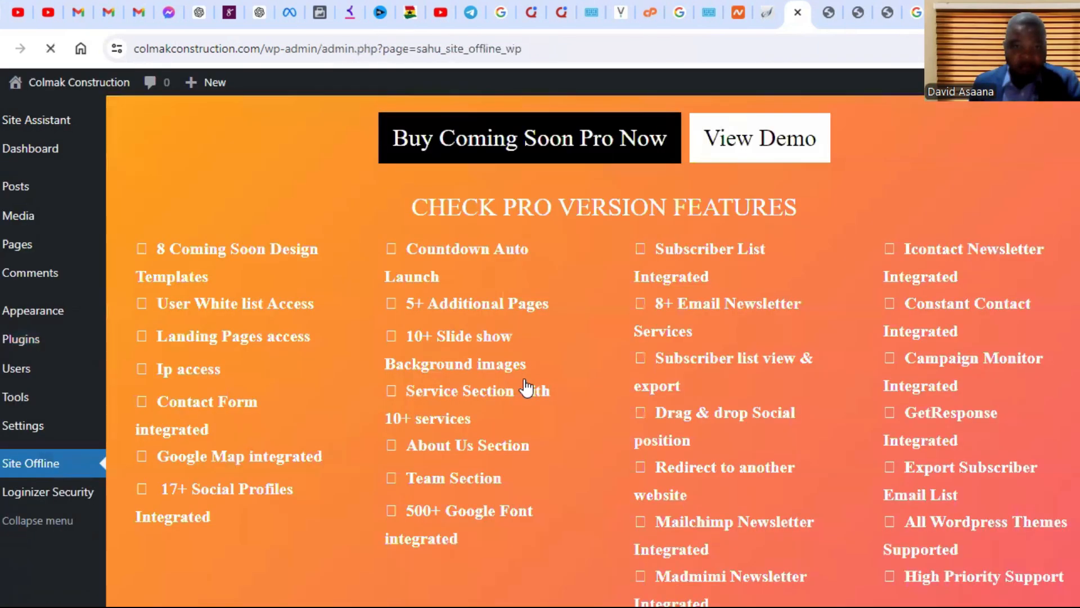
{"action": "scroll", "coordinate": [321, 381], "scroll_direction": "down", "scroll_amount": 10}
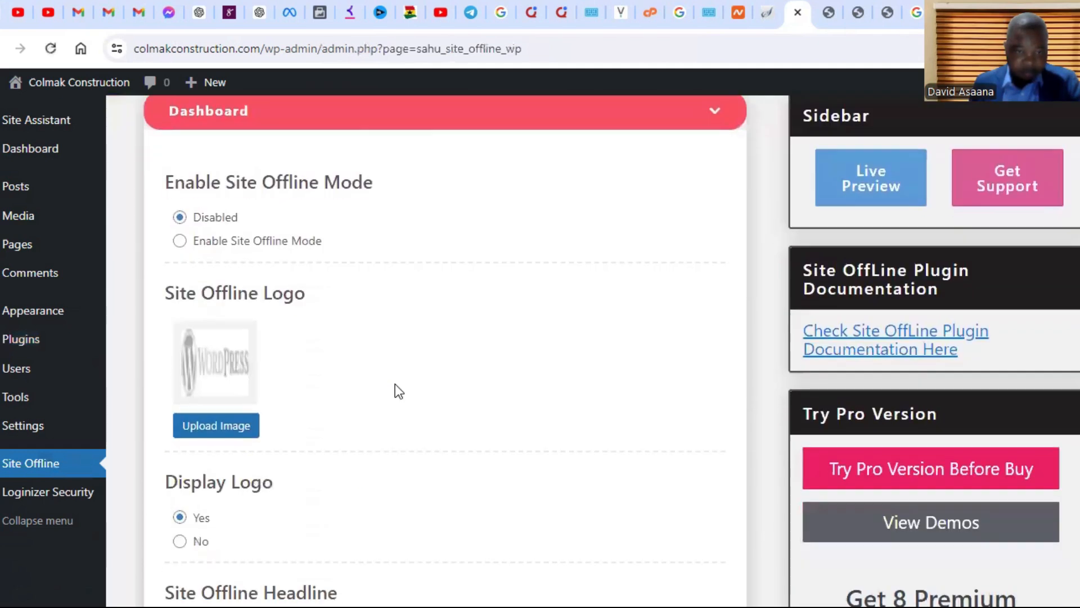
{"action": "scroll", "coordinate": [377, 213], "scroll_direction": "down", "scroll_amount": 4}
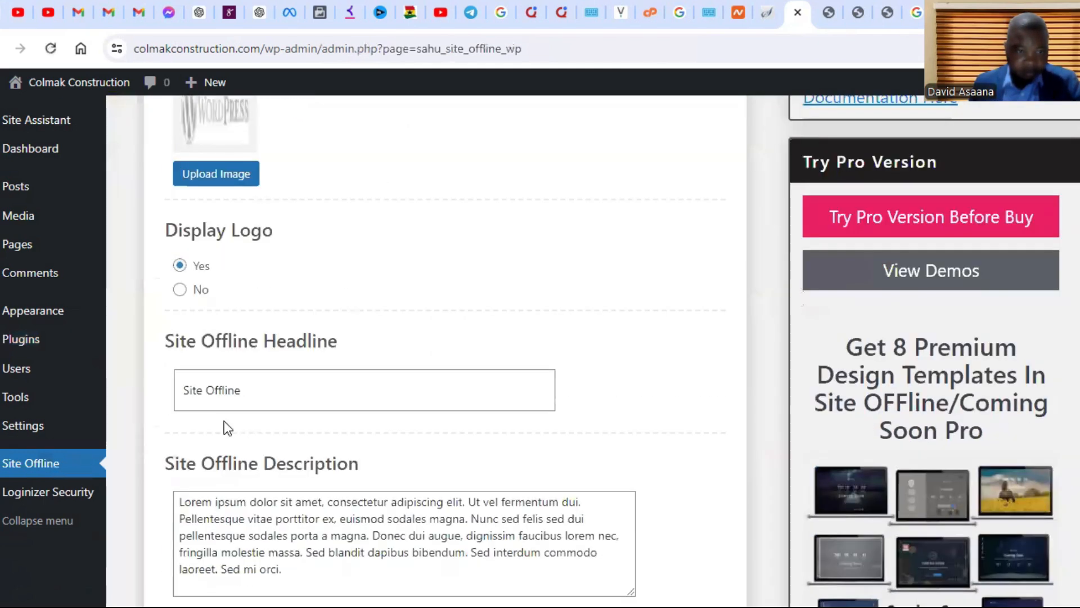
{"action": "scroll", "coordinate": [502, 311], "scroll_direction": "down", "scroll_amount": 4}
{"action": "left_click", "coordinate": [265, 321]}
{"action": "scroll", "coordinate": [222, 176], "scroll_direction": "down", "scroll_amount": 3}
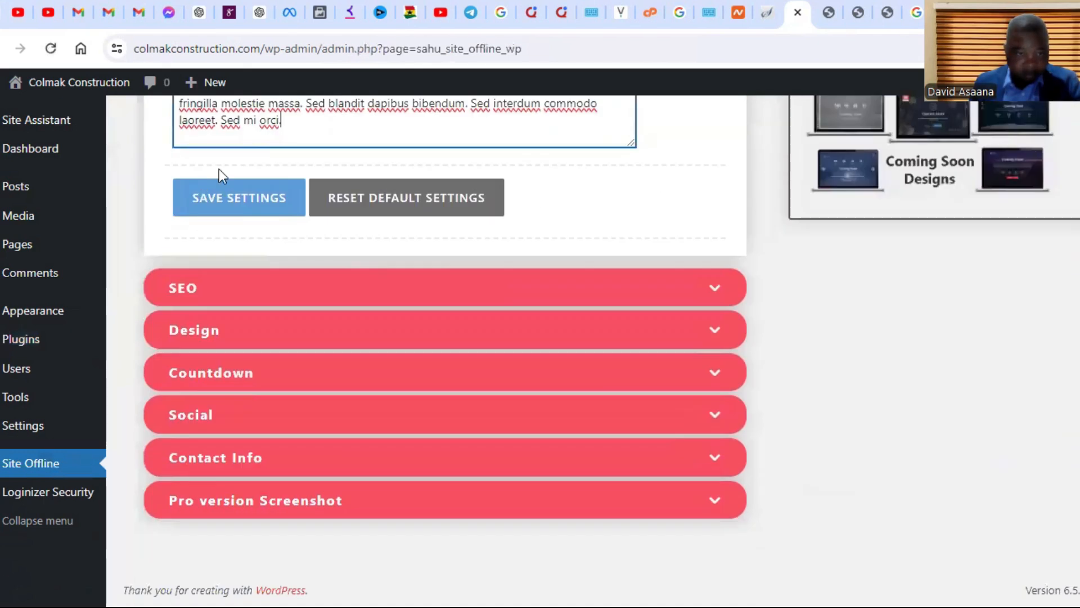
{"action": "scroll", "coordinate": [322, 231], "scroll_direction": "up", "scroll_amount": 8}
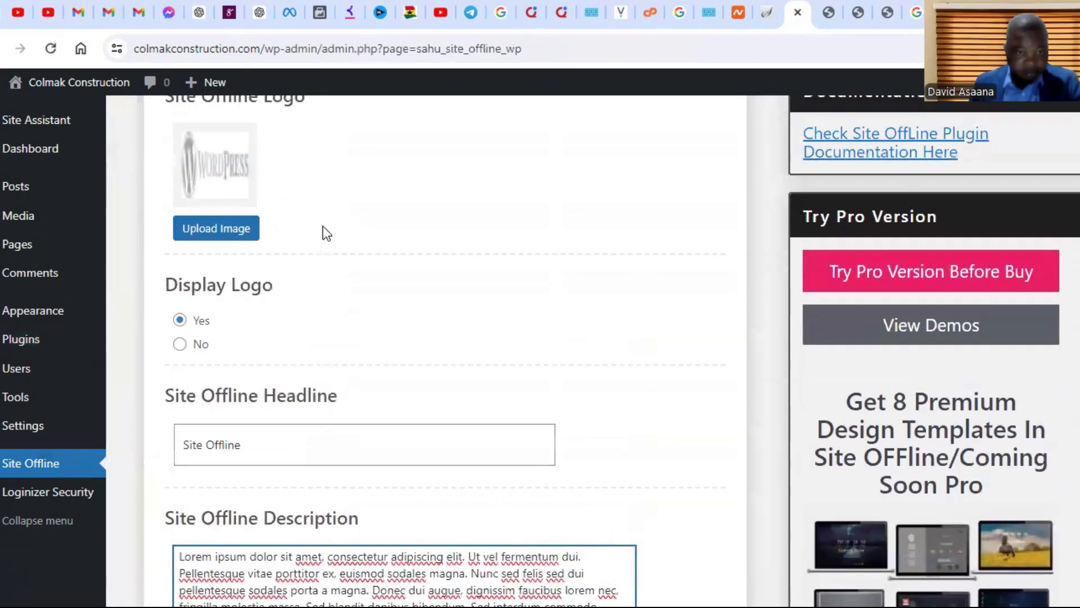
Step: Replace the offline description with "We are a privately-held construction firm based in Hamilton, Ontario" plus its commercial, government, siding and paneling specialties, and save the settings
{"action": "scroll", "coordinate": [299, 445], "scroll_direction": "down", "scroll_amount": 3}
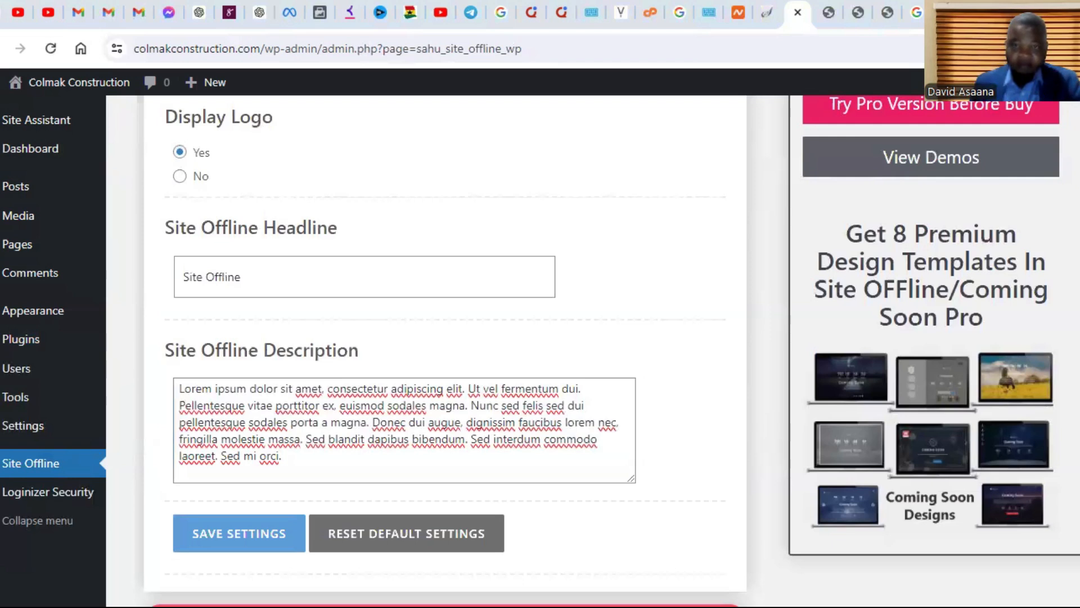
{"action": "left_click", "coordinate": [284, 463]}
{"action": "key", "text": "ctrl+a"}
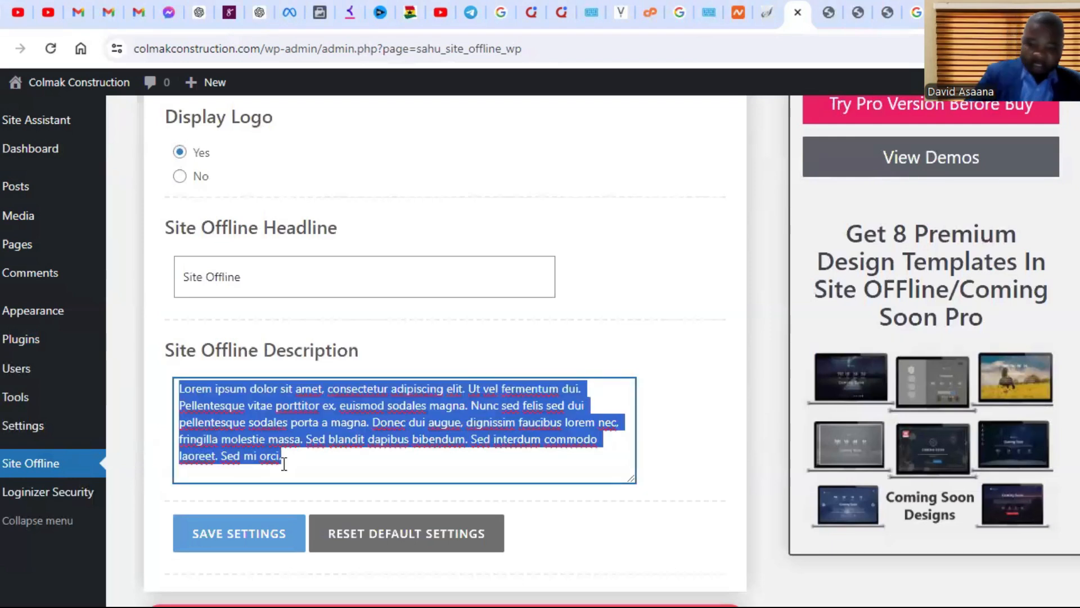
{"action": "key", "text": "BackSpace"}
{"action": "type", "text": "a privately-held construction firm based in Hamilton, Ontario. Specializing in commercial and government projects, the company offers premium siding and paneling solutions."}
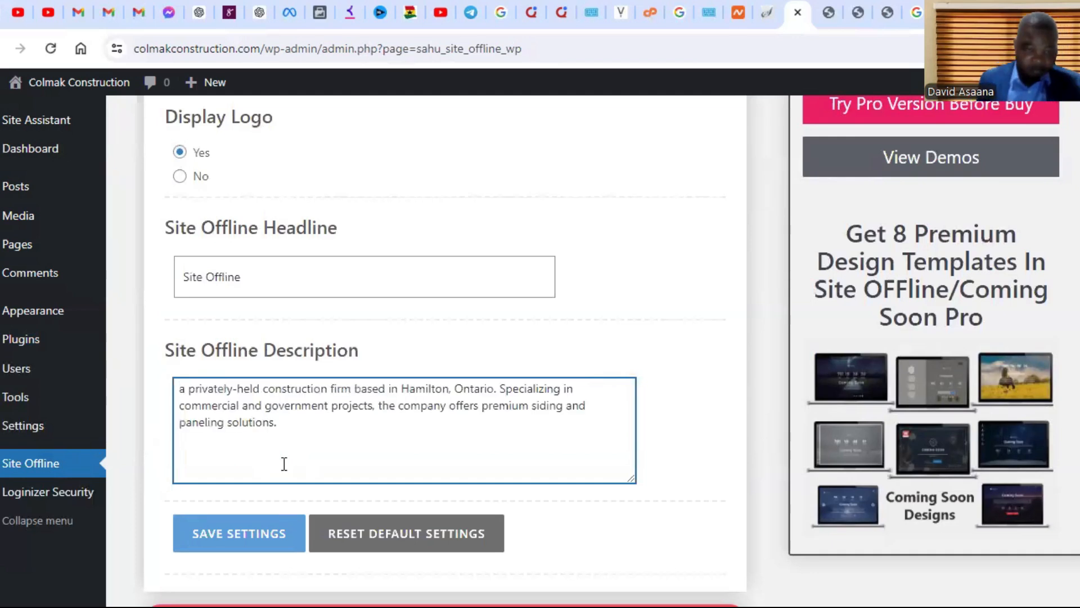
{"action": "scroll", "coordinate": [304, 393], "scroll_direction": "up", "scroll_amount": 3}
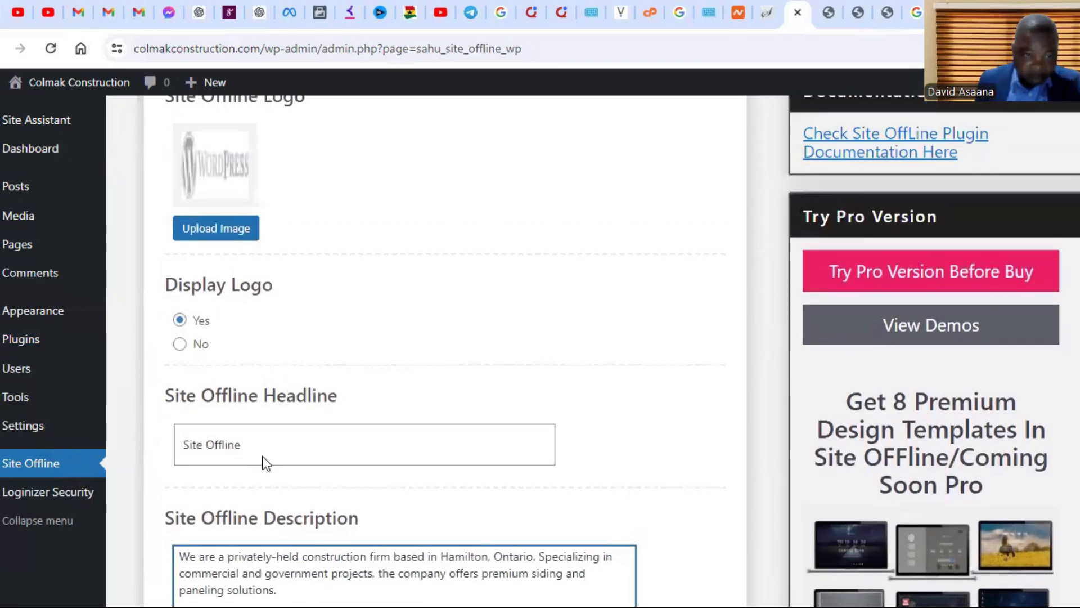
{"action": "scroll", "coordinate": [303, 321], "scroll_direction": "down", "scroll_amount": 3}
{"action": "scroll", "coordinate": [303, 321], "scroll_direction": "up", "scroll_amount": 4}
{"action": "scroll", "coordinate": [303, 321], "scroll_direction": "down", "scroll_amount": 6}
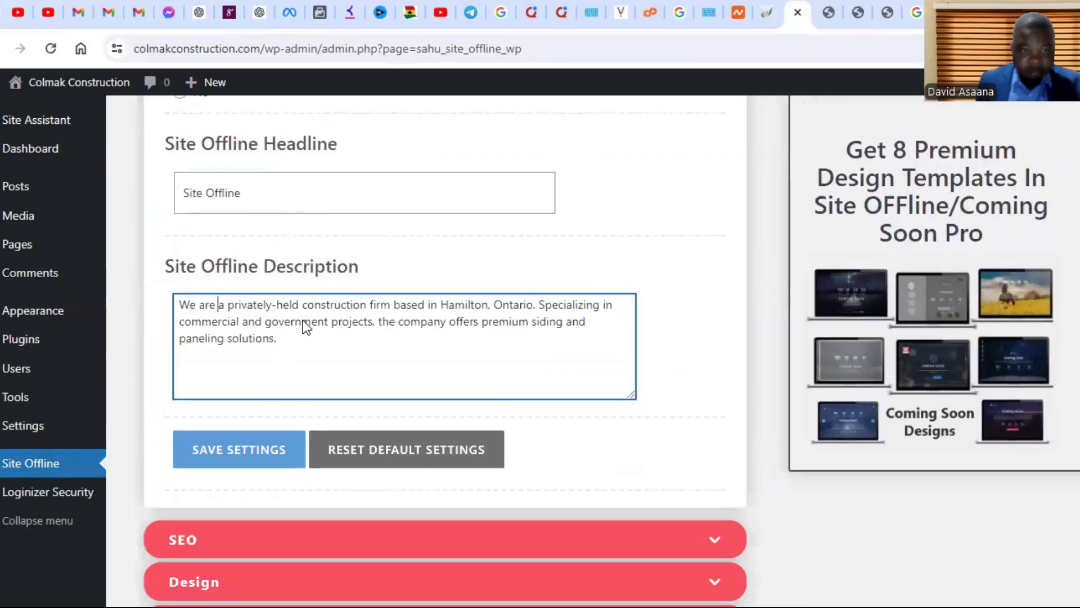
{"action": "left_click", "coordinate": [259, 459]}
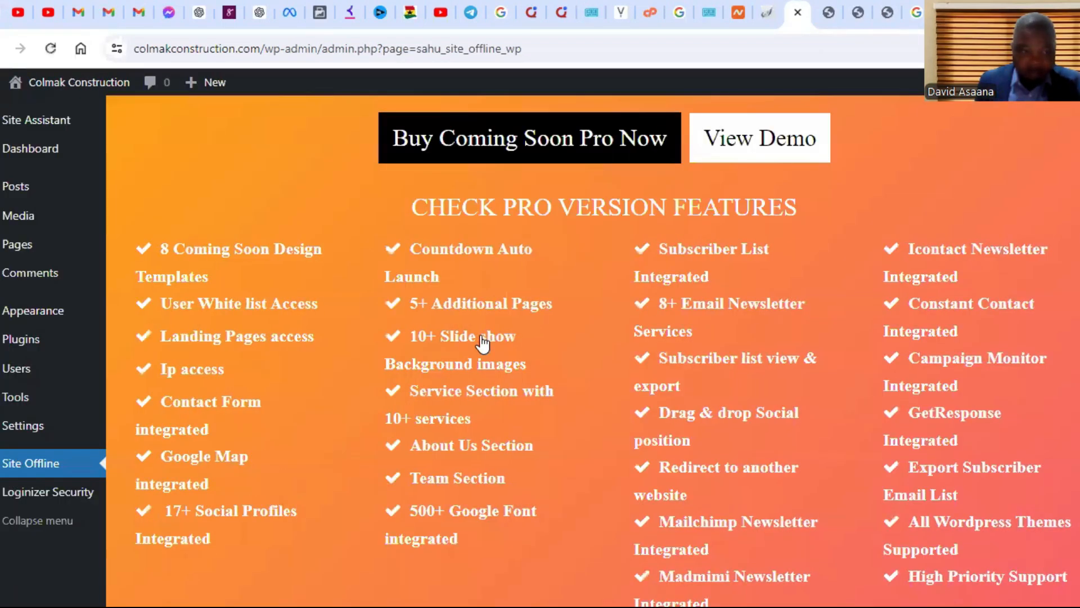
Step: Enable Site Offline Mode in the plugin's dashboard settings and save the settings
{"action": "scroll", "coordinate": [450, 340], "scroll_direction": "down", "scroll_amount": 10}
{"action": "scroll", "coordinate": [315, 309], "scroll_direction": "up", "scroll_amount": 3}
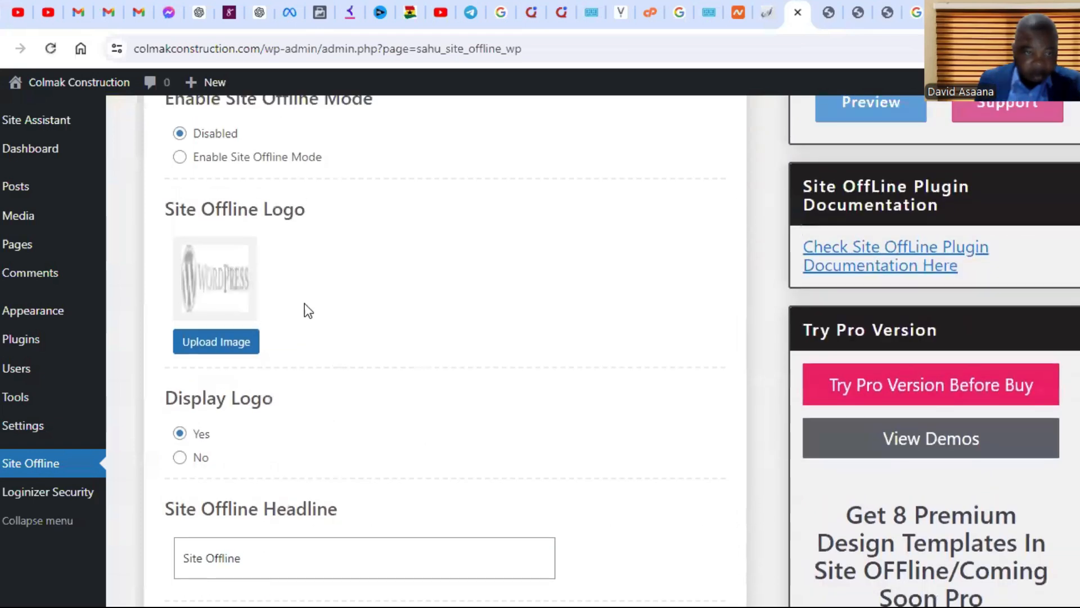
{"action": "scroll", "coordinate": [298, 306], "scroll_direction": "up", "scroll_amount": 3}
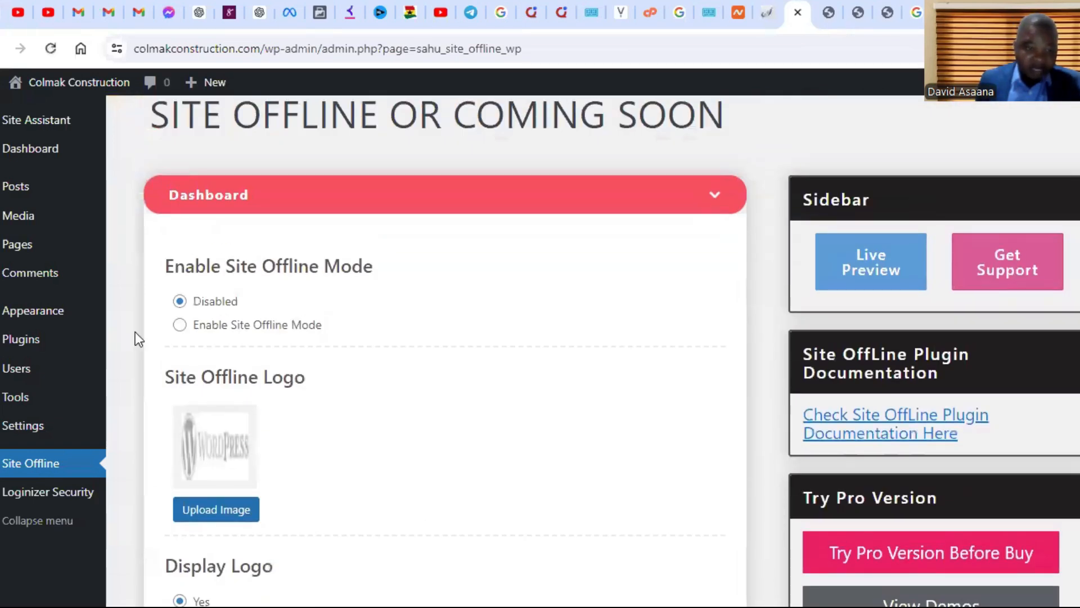
{"action": "left_click", "coordinate": [180, 325]}
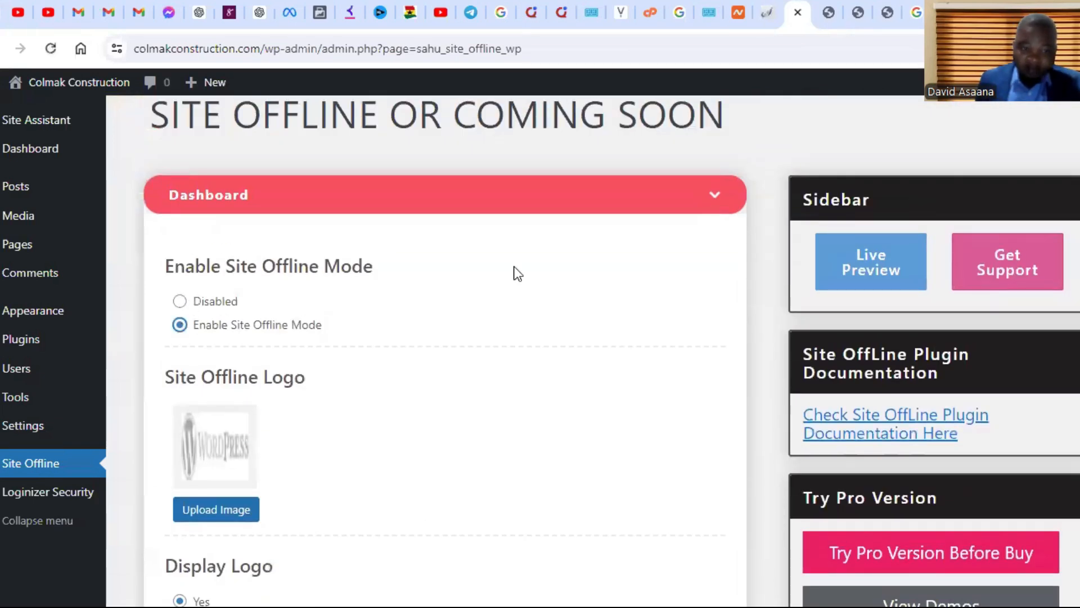
{"action": "scroll", "coordinate": [679, 246], "scroll_direction": "up", "scroll_amount": 5}
{"action": "scroll", "coordinate": [202, 544], "scroll_direction": "down", "scroll_amount": 3}
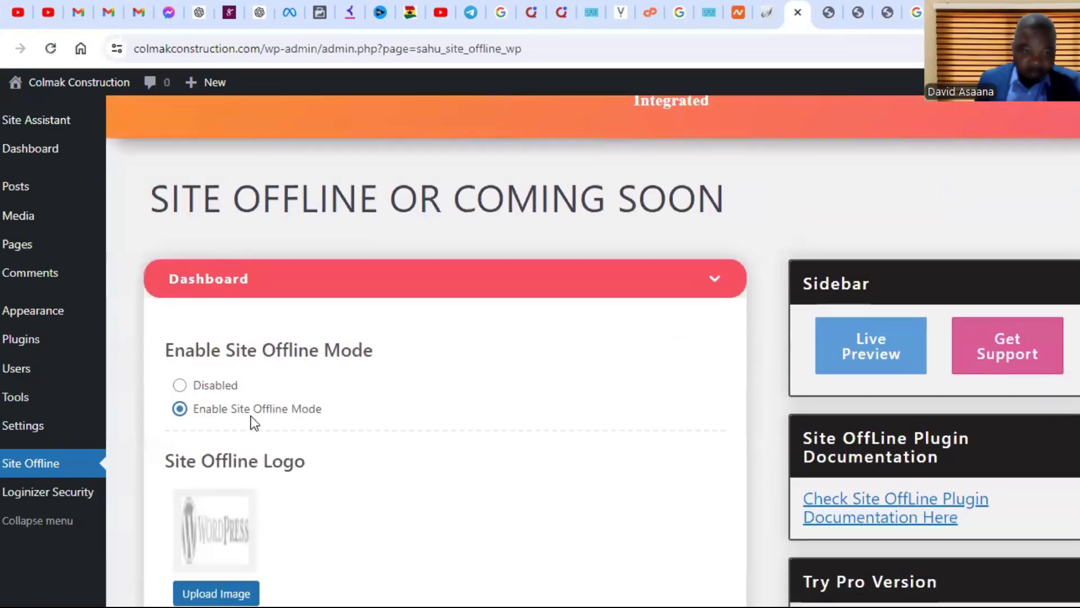
{"action": "scroll", "coordinate": [234, 471], "scroll_direction": "down", "scroll_amount": 3}
{"action": "scroll", "coordinate": [405, 366], "scroll_direction": "up", "scroll_amount": 3}
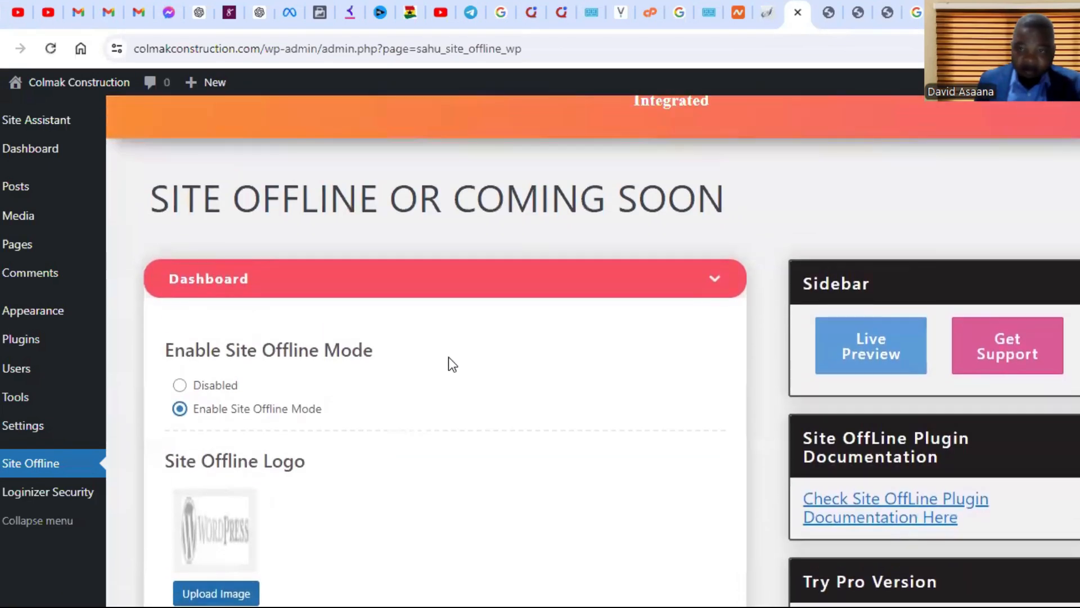
{"action": "scroll", "coordinate": [649, 332], "scroll_direction": "up", "scroll_amount": 8}
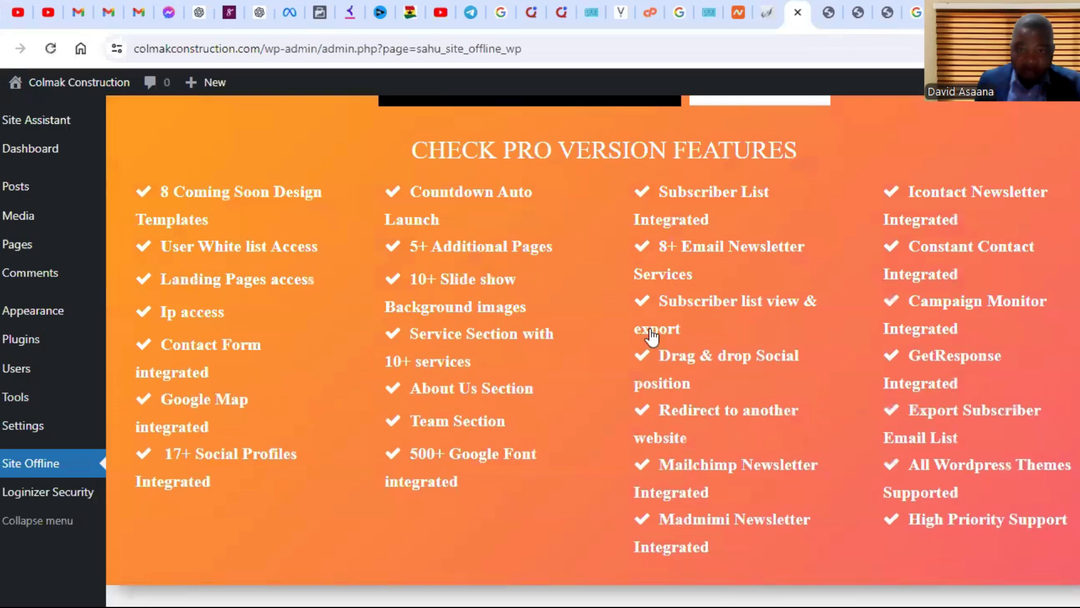
{"action": "scroll", "coordinate": [650, 329], "scroll_direction": "down", "scroll_amount": 15}
{"action": "left_click", "coordinate": [262, 379]}
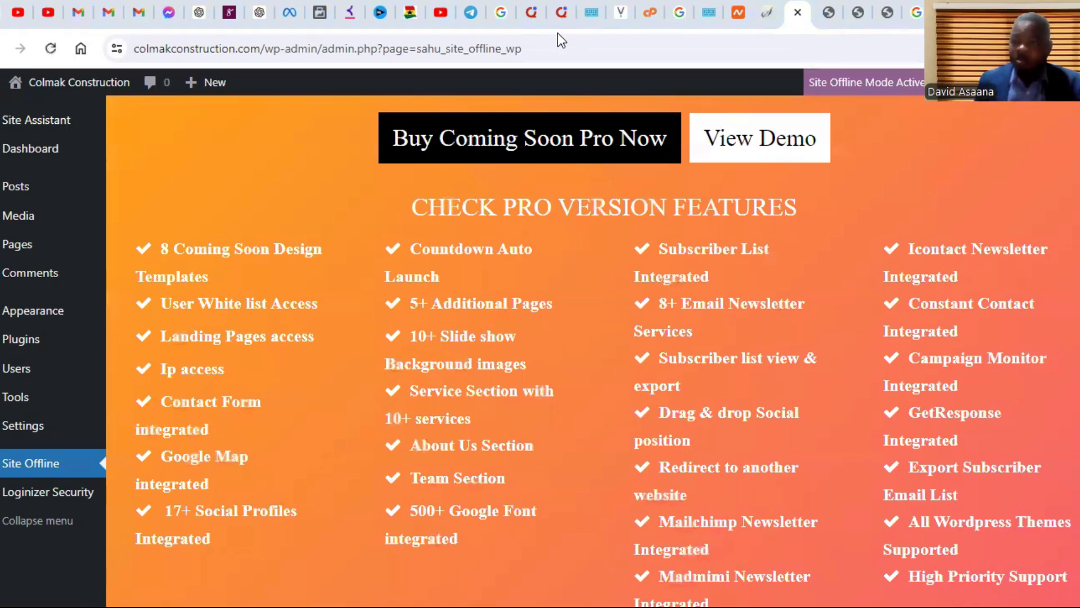
Step: Check the public colmakconstruction.com offline page in the other browser, and save the countdown settings with the end date 2024/06/30
{"action": "key", "text": "alt+Tab"}
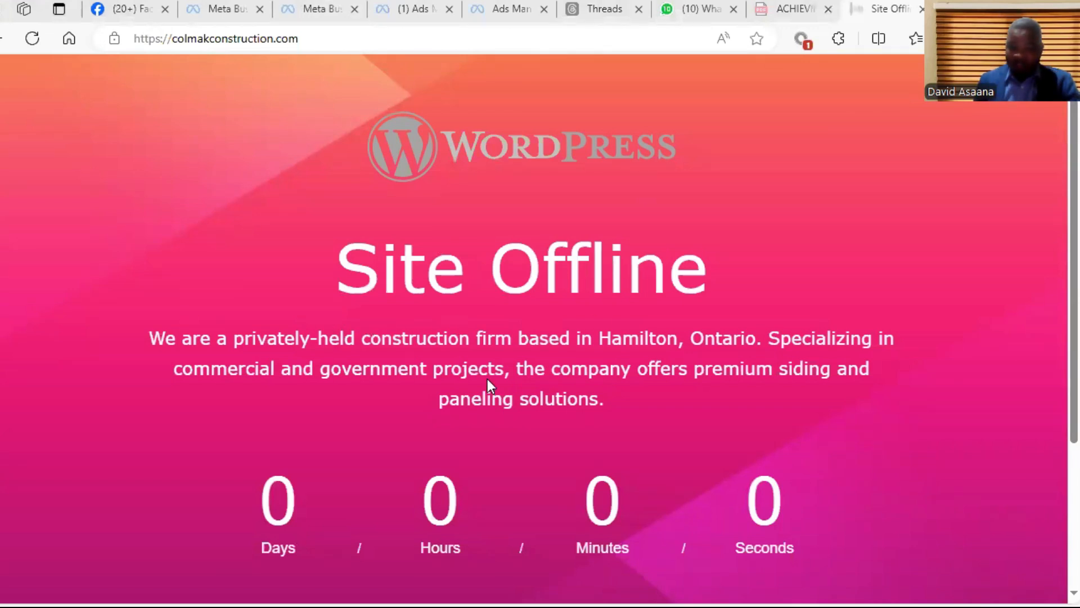
{"action": "scroll", "coordinate": [507, 394], "scroll_direction": "down", "scroll_amount": 3}
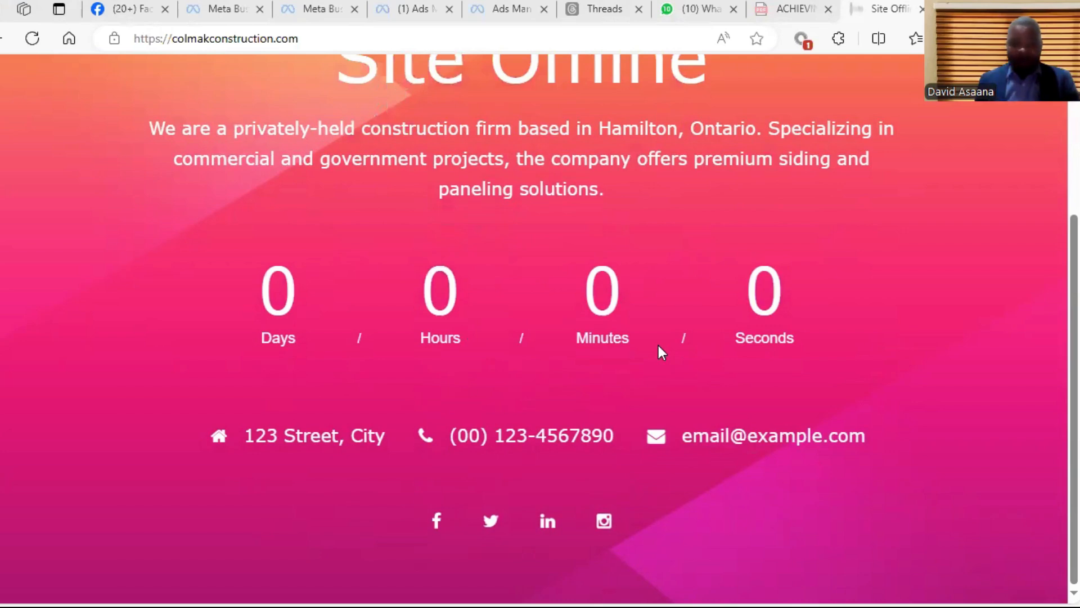
{"action": "key", "text": "alt+Tab"}
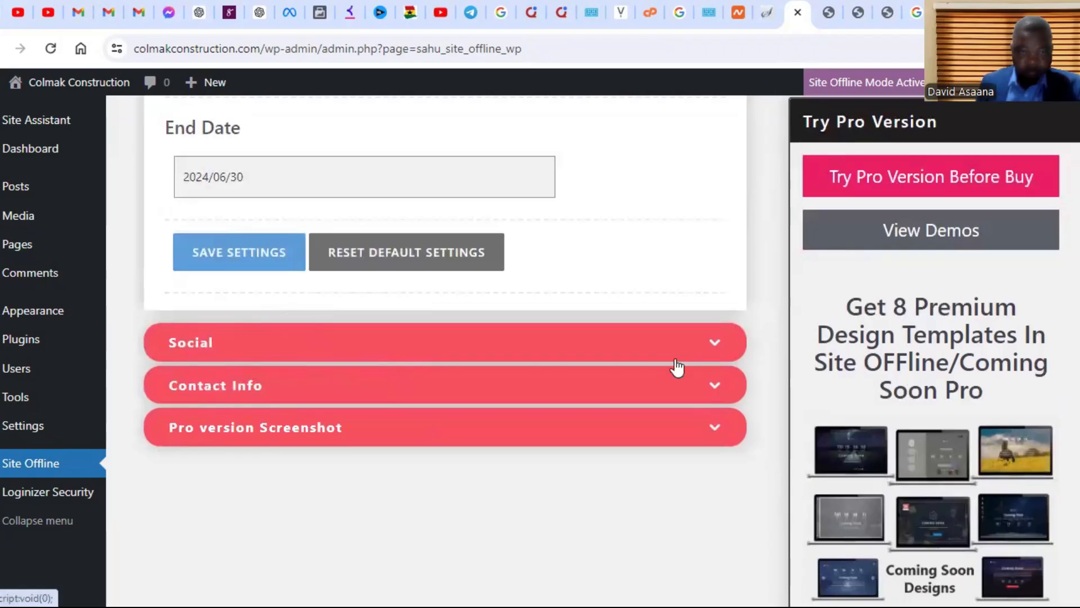
{"action": "left_click", "coordinate": [262, 262]}
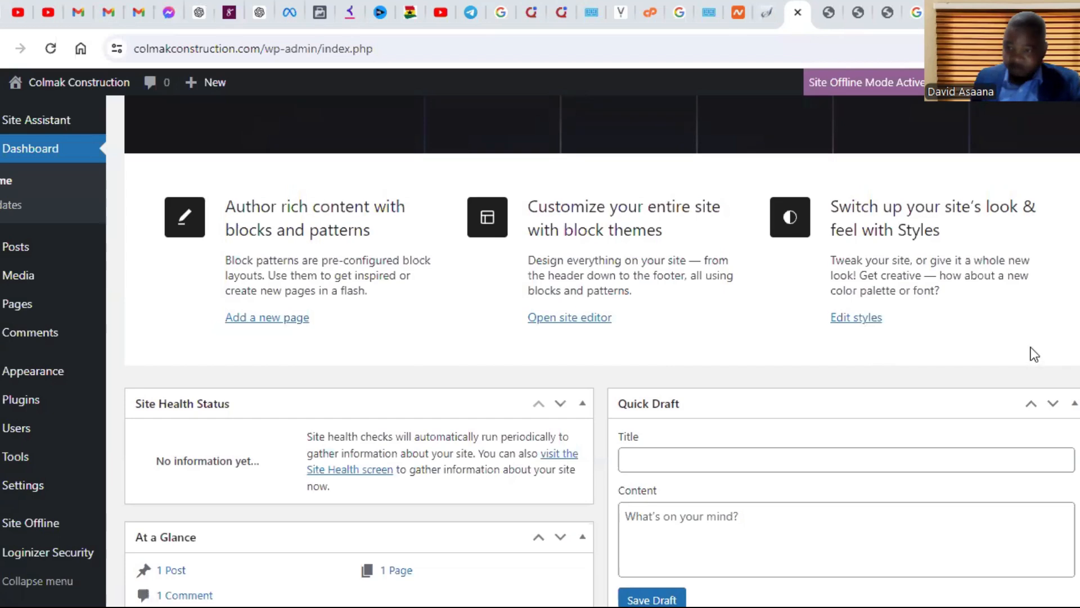
Step: Start adding a new plugin and search the plugin directory for "astra"
{"action": "scroll", "coordinate": [820, 268], "scroll_direction": "up", "scroll_amount": 4}
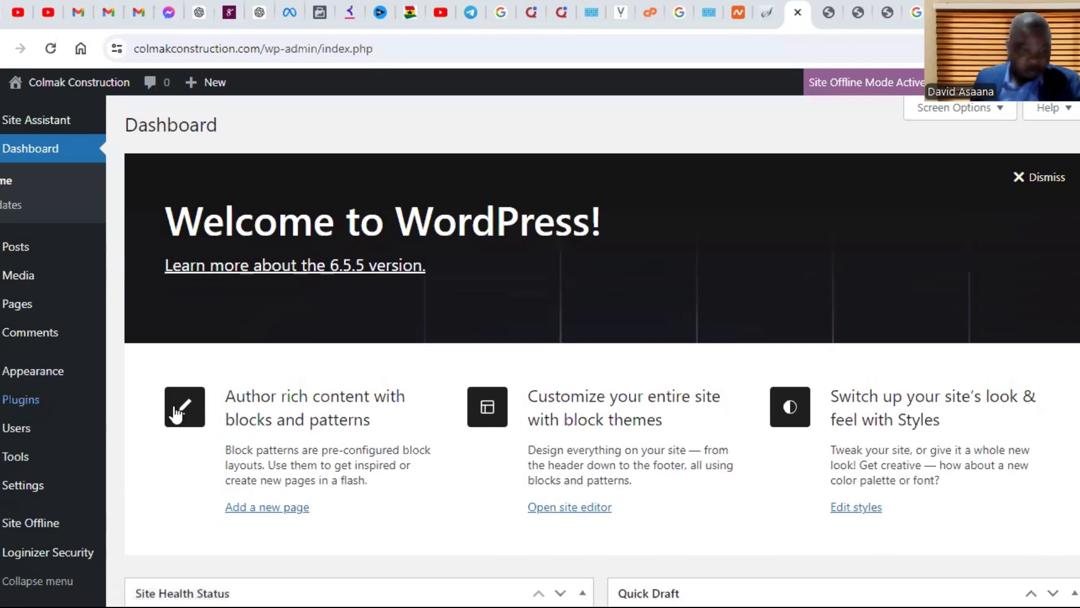
{"action": "mouse_move", "coordinate": [68, 400]}
{"action": "left_click", "coordinate": [169, 432]}
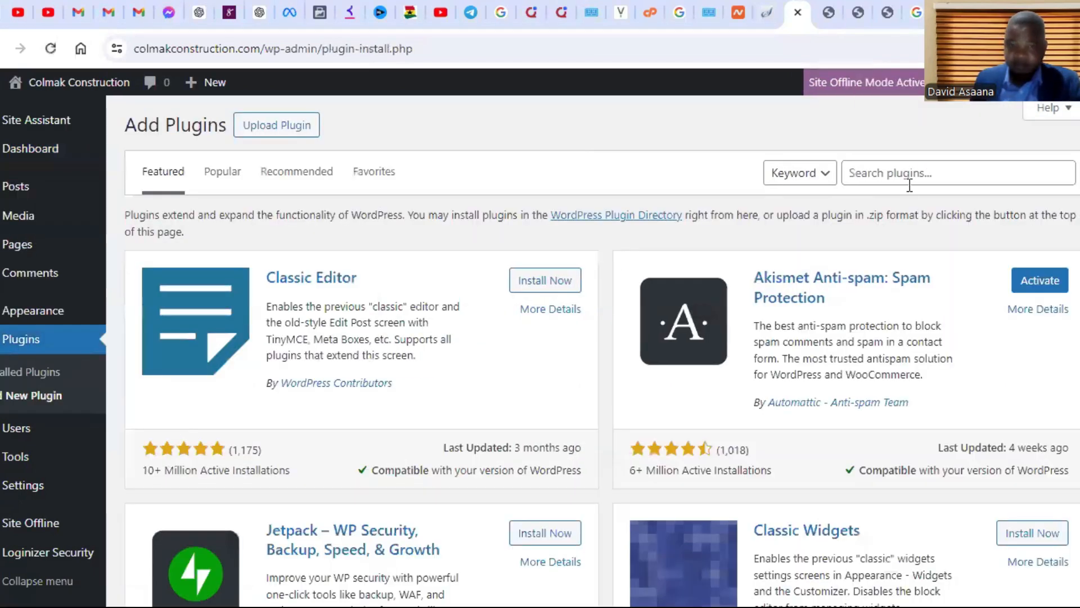
{"action": "left_click", "coordinate": [919, 177]}
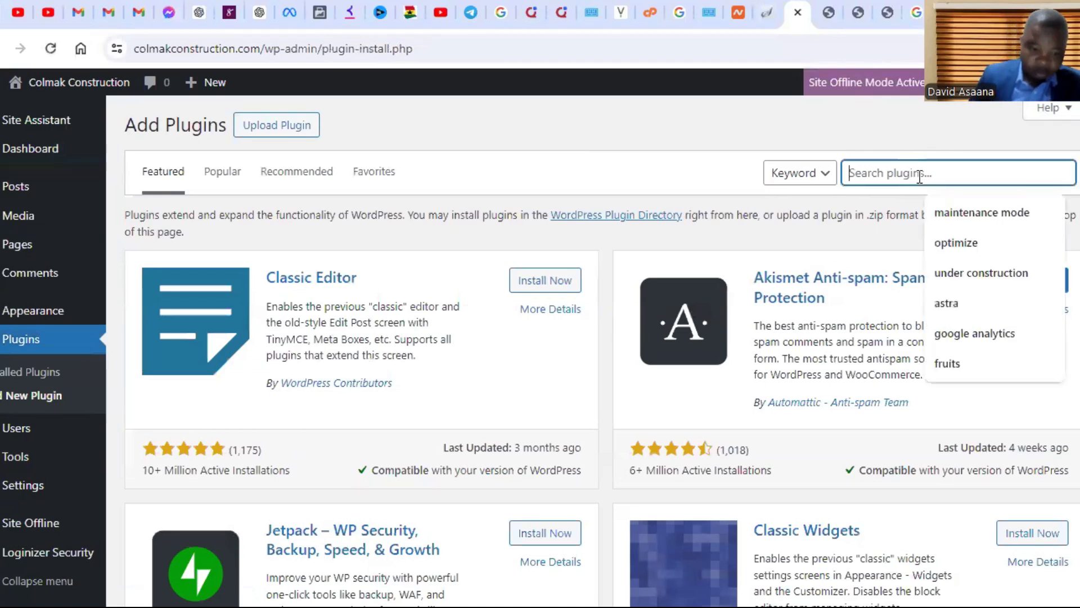
{"action": "type", "text": "as"}
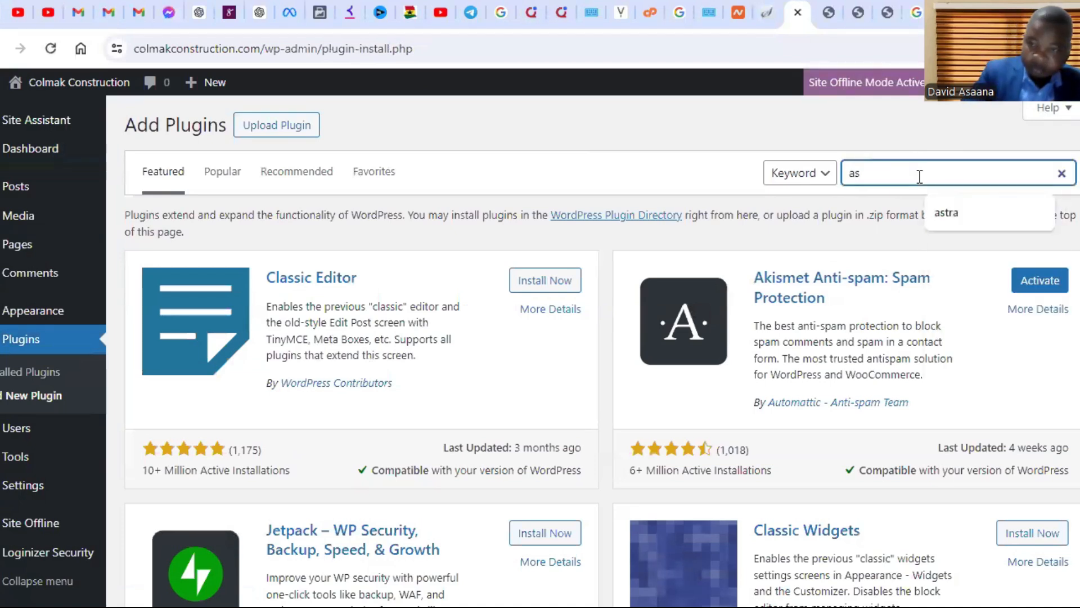
{"action": "type", "text": "tra"}
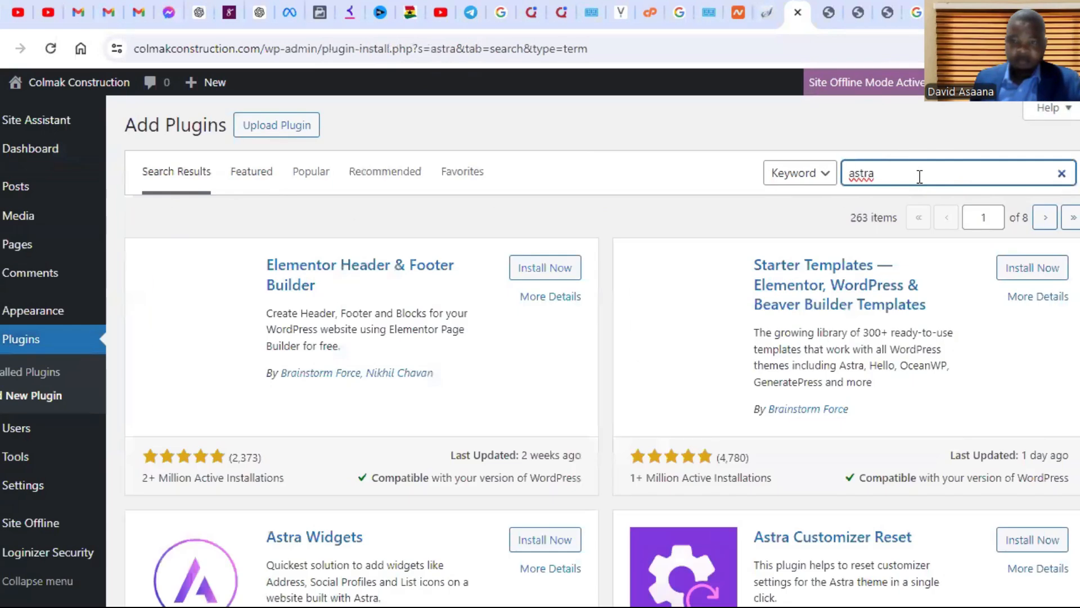
Step: Install the Starter Templates plugin by Brainstorm Force and look through the other Astra search results
{"action": "left_click", "coordinate": [1036, 269]}
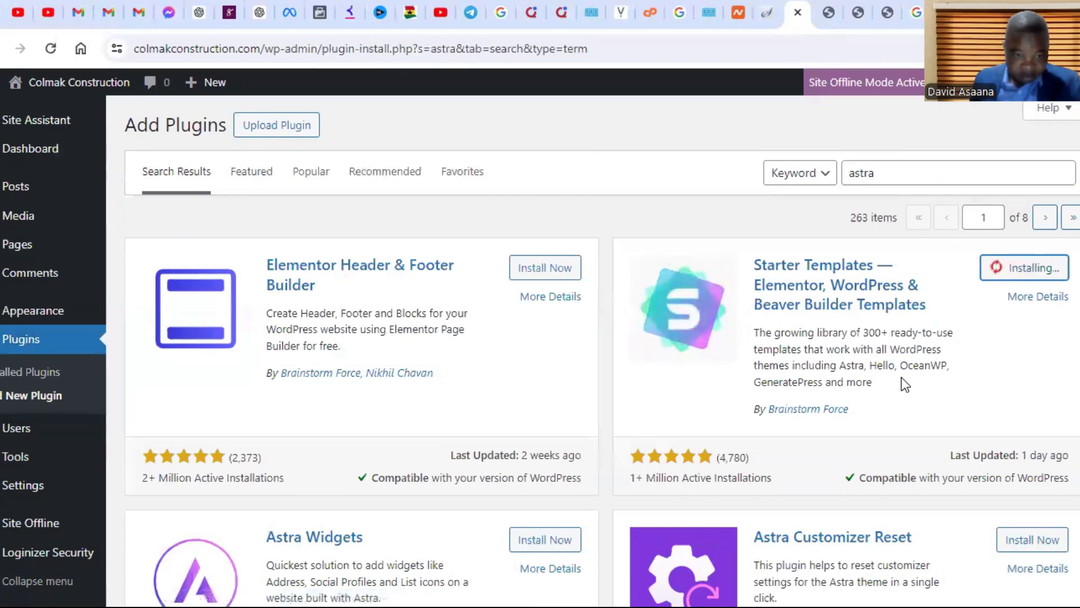
{"action": "scroll", "coordinate": [902, 382], "scroll_direction": "down", "scroll_amount": 3}
{"action": "scroll", "coordinate": [901, 378], "scroll_direction": "down", "scroll_amount": 4}
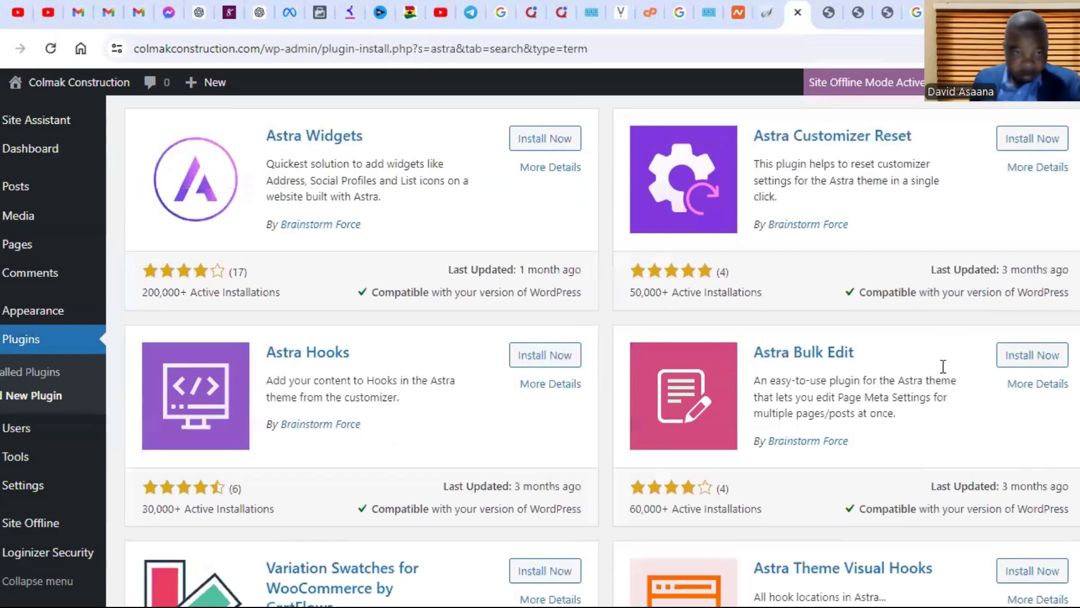
{"action": "scroll", "coordinate": [944, 366], "scroll_direction": "up", "scroll_amount": 5}
{"action": "scroll", "coordinate": [944, 366], "scroll_direction": "down", "scroll_amount": 7}
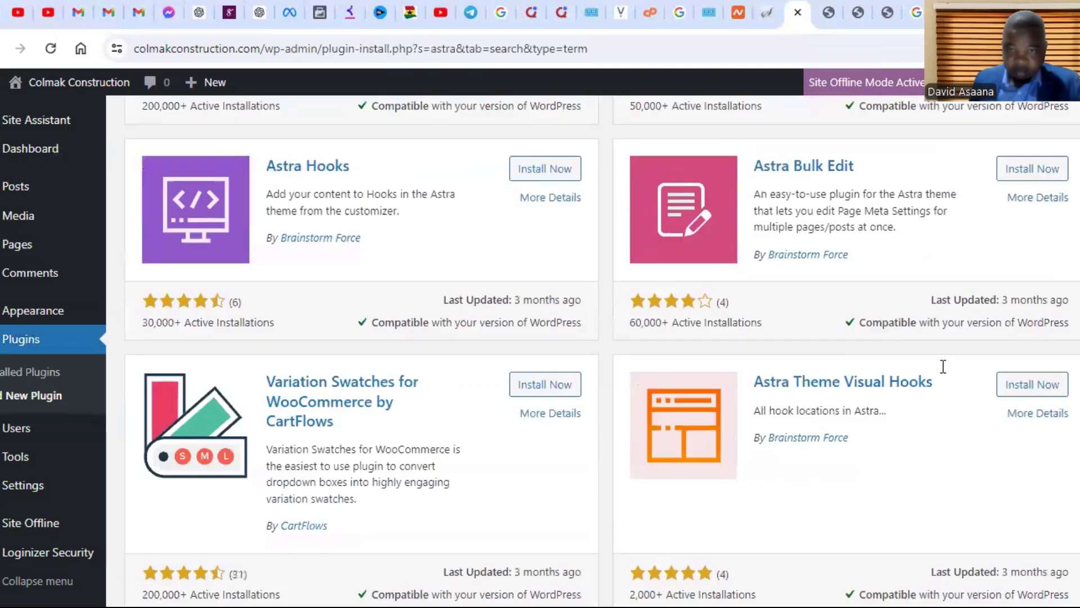
{"action": "scroll", "coordinate": [943, 366], "scroll_direction": "down", "scroll_amount": 8}
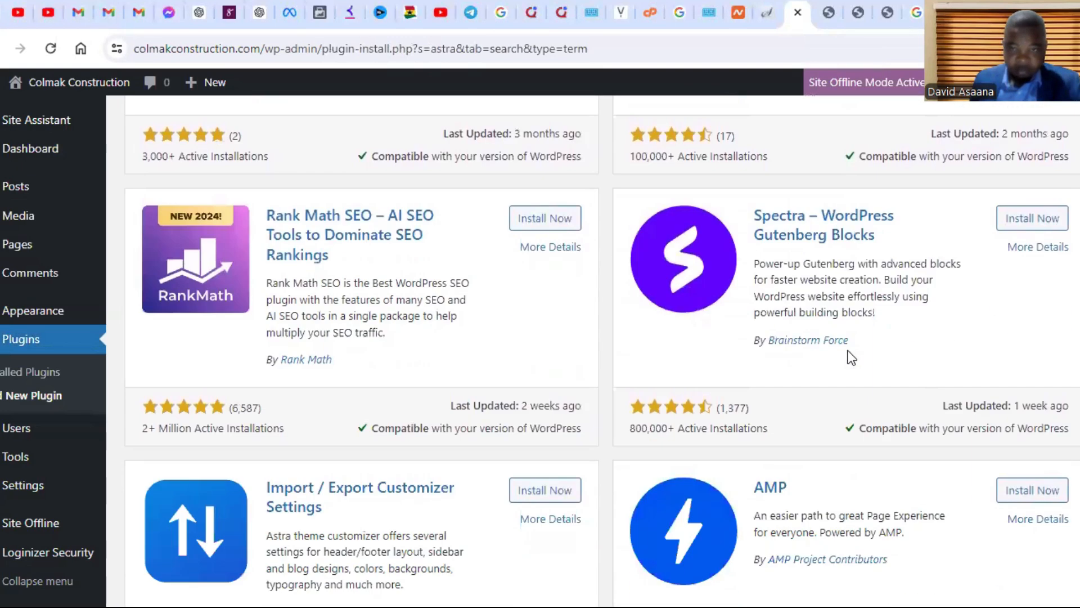
{"action": "scroll", "coordinate": [848, 352], "scroll_direction": "up", "scroll_amount": 15}
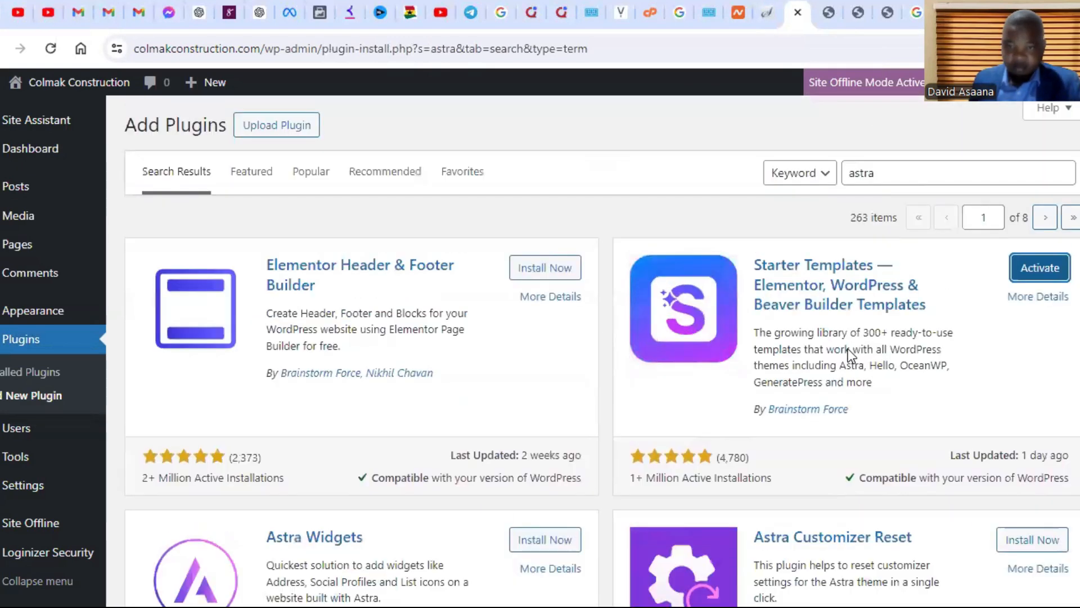
Step: Try searching the plugin directory for "yostseo" and "yost seo"
{"action": "left_click", "coordinate": [913, 167]}
{"action": "key", "text": "BackSpace"}
{"action": "key", "text": "BackSpace"}
{"action": "key", "text": "BackSpace"}
{"action": "key", "text": "BackSpace"}
{"action": "key", "text": "BackSpace"}
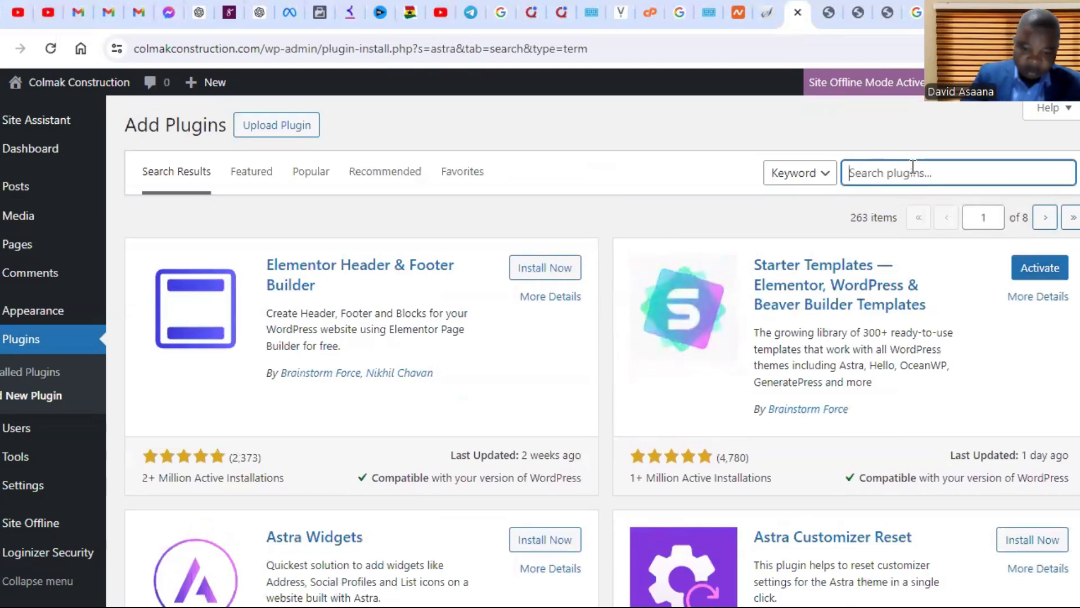
{"action": "type", "text": "yos"}
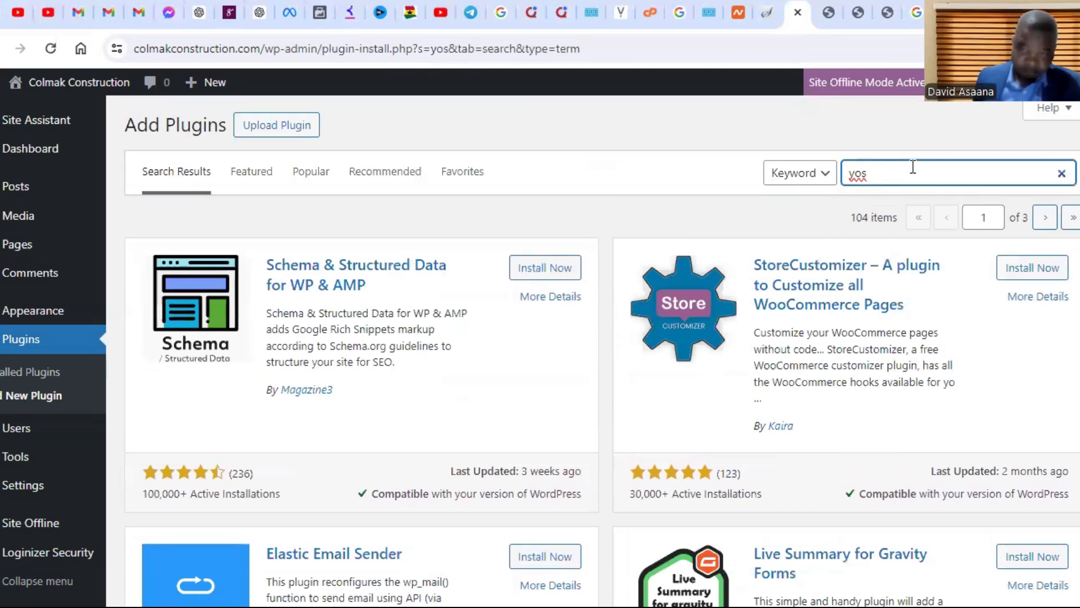
{"action": "type", "text": "tseo"}
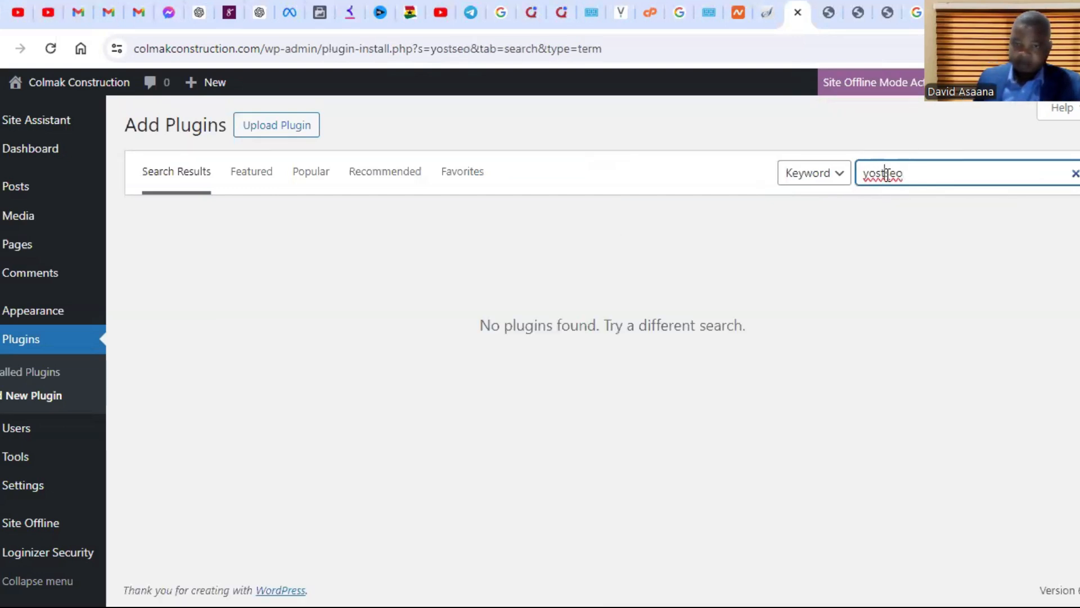
{"action": "left_click", "coordinate": [887, 175]}
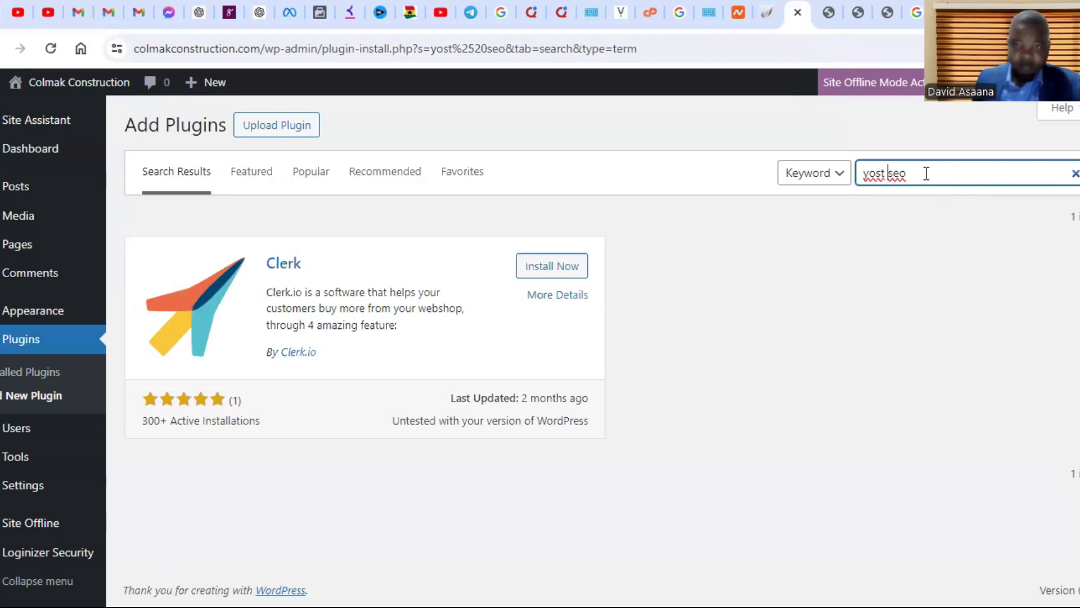
Step: Shorten the plugin search term to "seo" and install the Yoast SEO plugin
{"action": "left_click", "coordinate": [885, 173]}
{"action": "key", "text": "BackSpace"}
{"action": "key", "text": "BackSpace"}
{"action": "key", "text": "BackSpace"}
{"action": "key", "text": "BackSpace"}
{"action": "key", "text": "BackSpace"}
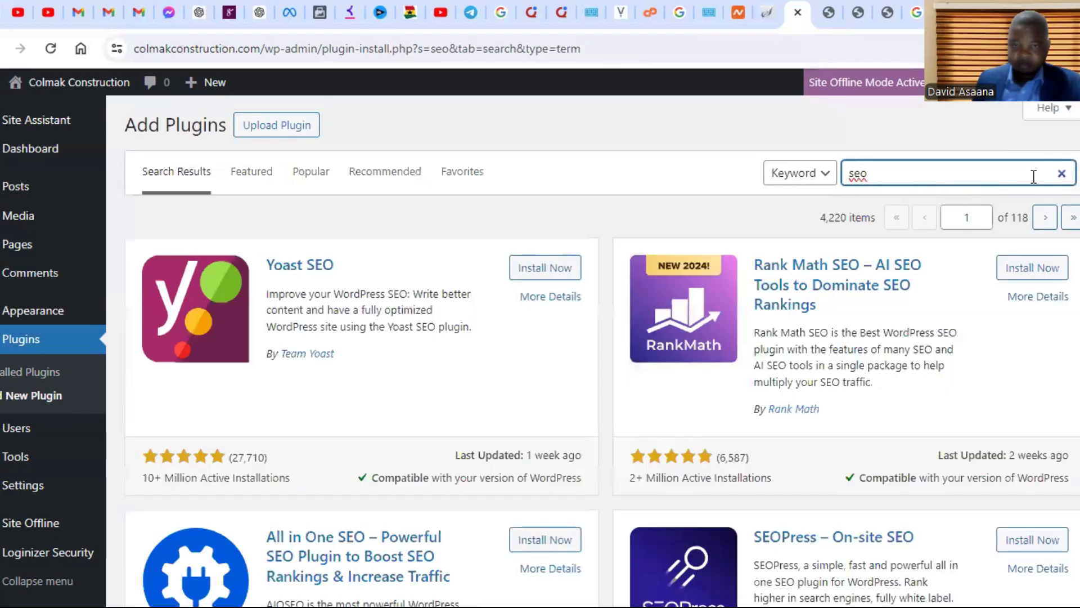
{"action": "left_click", "coordinate": [543, 268]}
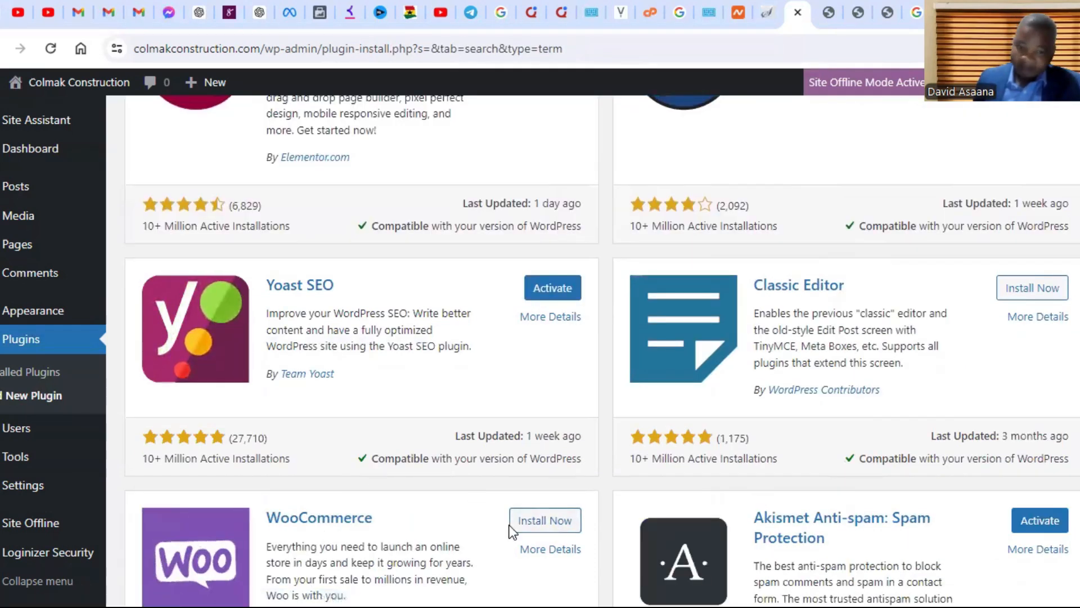
Step: Install the WooCommerce plugin and open the list of installed plugins
{"action": "left_click", "coordinate": [544, 527]}
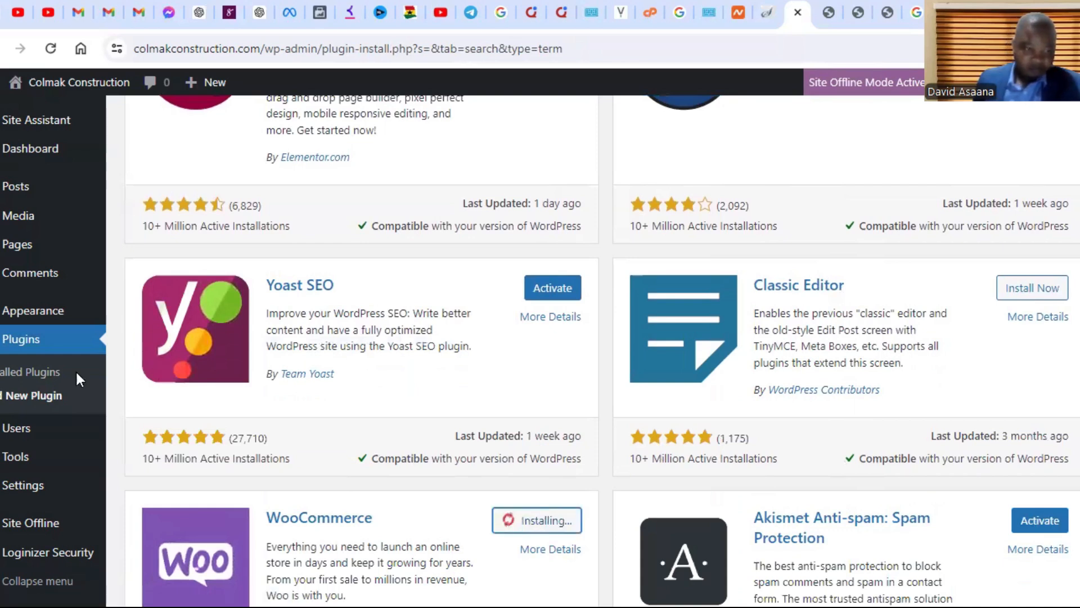
{"action": "left_click", "coordinate": [48, 381]}
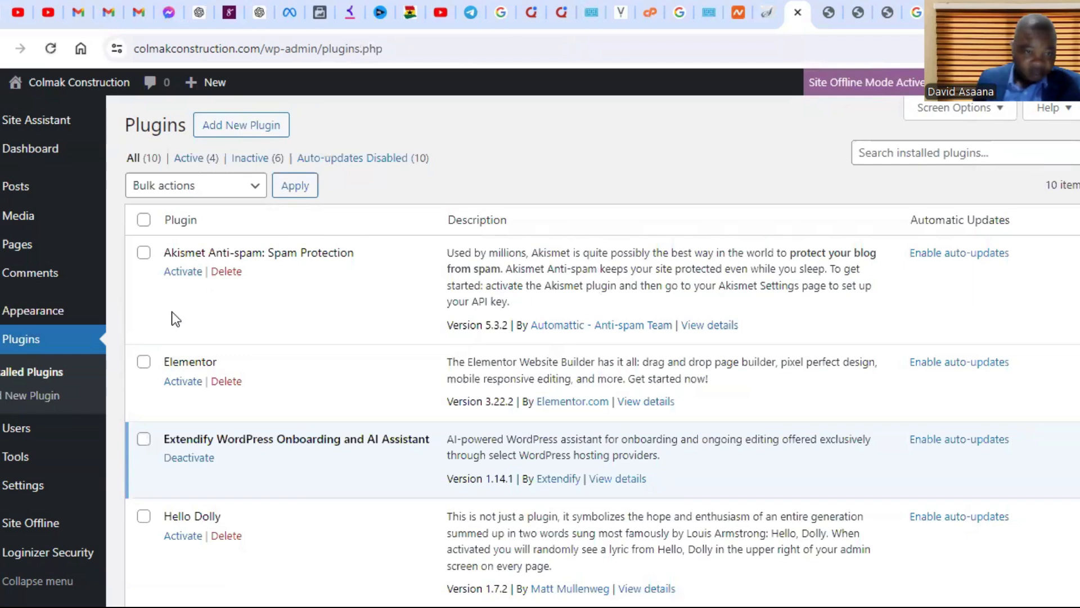
Step: Activate the Elementor, Starter Templates, WooCommerce and Yoast SEO plugins together with a bulk action
{"action": "scroll", "coordinate": [208, 369], "scroll_direction": "down", "scroll_amount": 3}
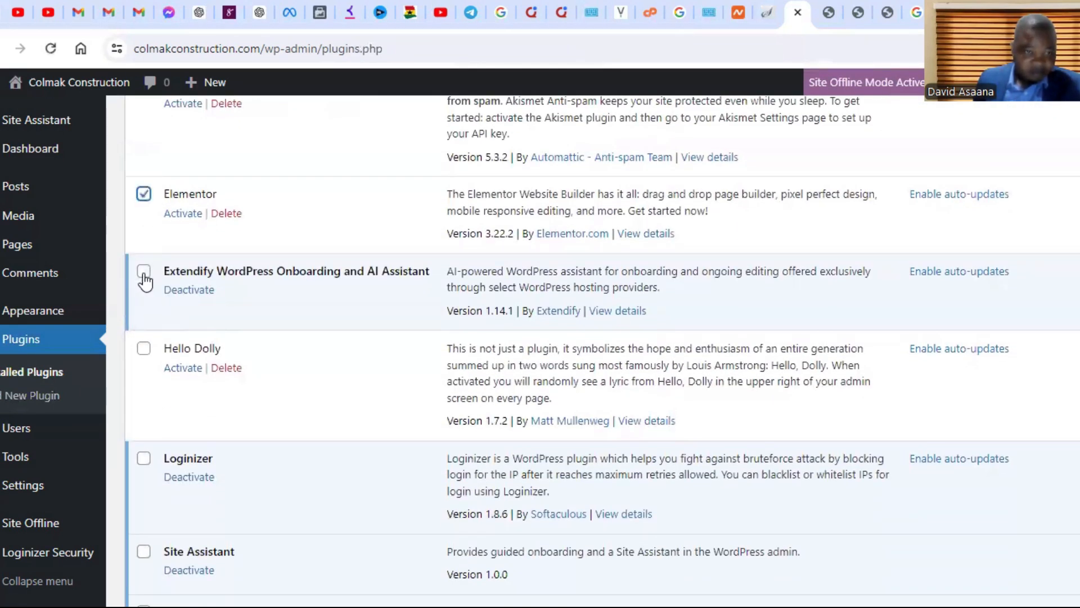
{"action": "scroll", "coordinate": [143, 304], "scroll_direction": "down", "scroll_amount": 3}
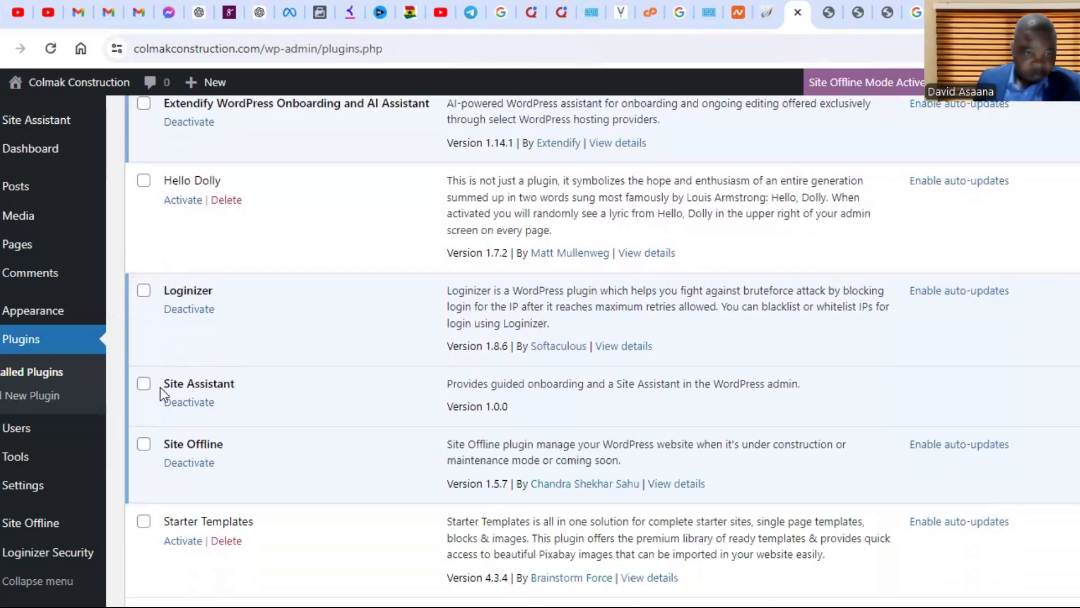
{"action": "scroll", "coordinate": [161, 390], "scroll_direction": "down", "scroll_amount": 3}
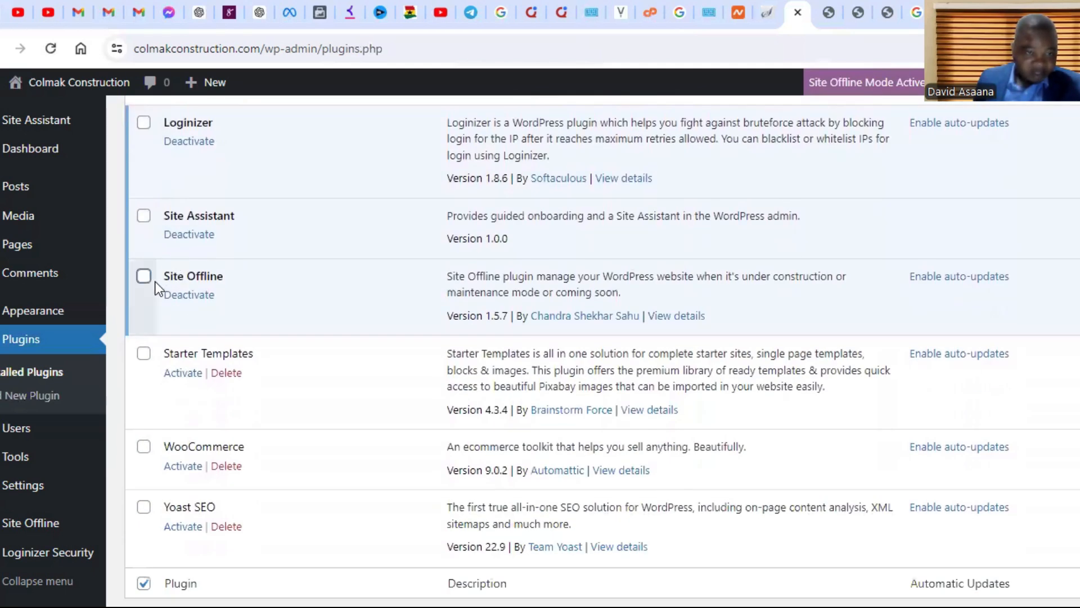
{"action": "left_click", "coordinate": [143, 353]}
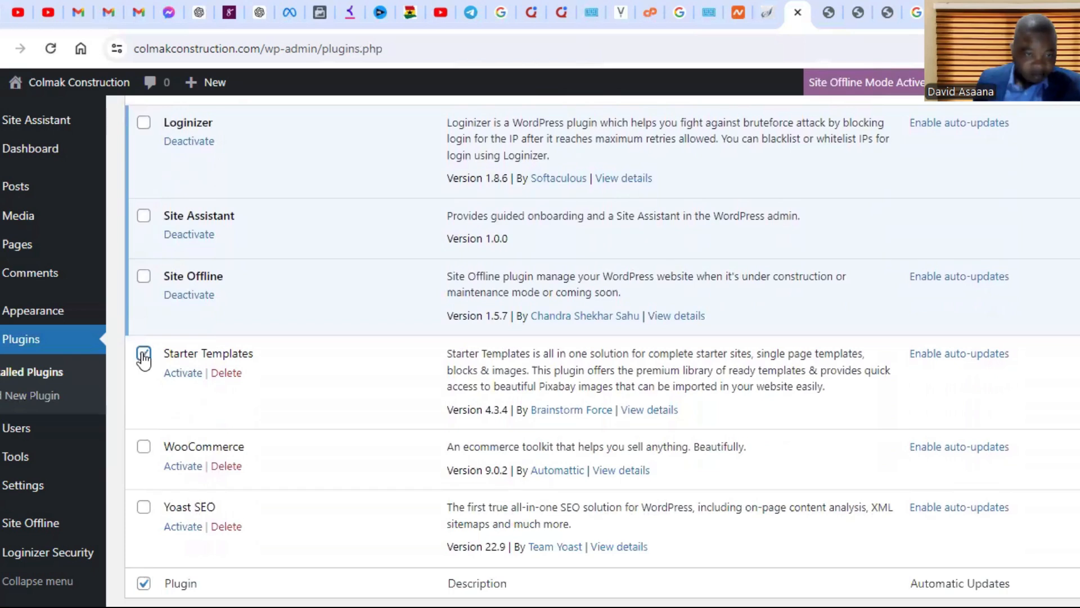
{"action": "scroll", "coordinate": [144, 433], "scroll_direction": "down", "scroll_amount": 2}
{"action": "left_click", "coordinate": [143, 403]}
{"action": "left_click", "coordinate": [144, 344]}
{"action": "scroll", "coordinate": [300, 437], "scroll_direction": "up", "scroll_amount": 10}
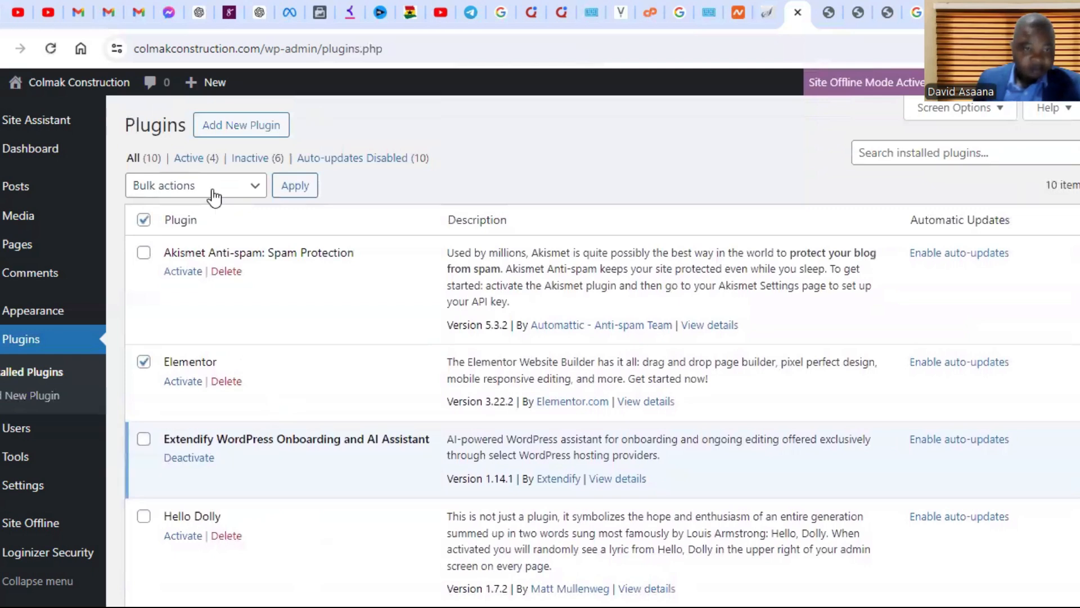
{"action": "left_click", "coordinate": [213, 191]}
{"action": "left_click", "coordinate": [200, 225]}
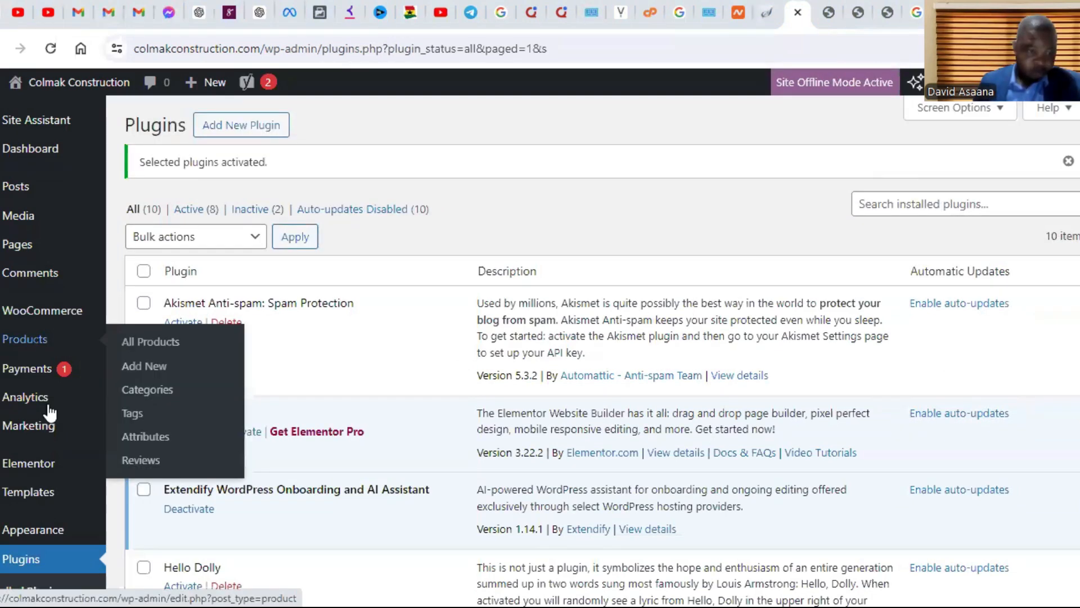
Step: Look through the installed themes and return to the list of installed plugins
{"action": "scroll", "coordinate": [59, 419], "scroll_direction": "down", "scroll_amount": 1}
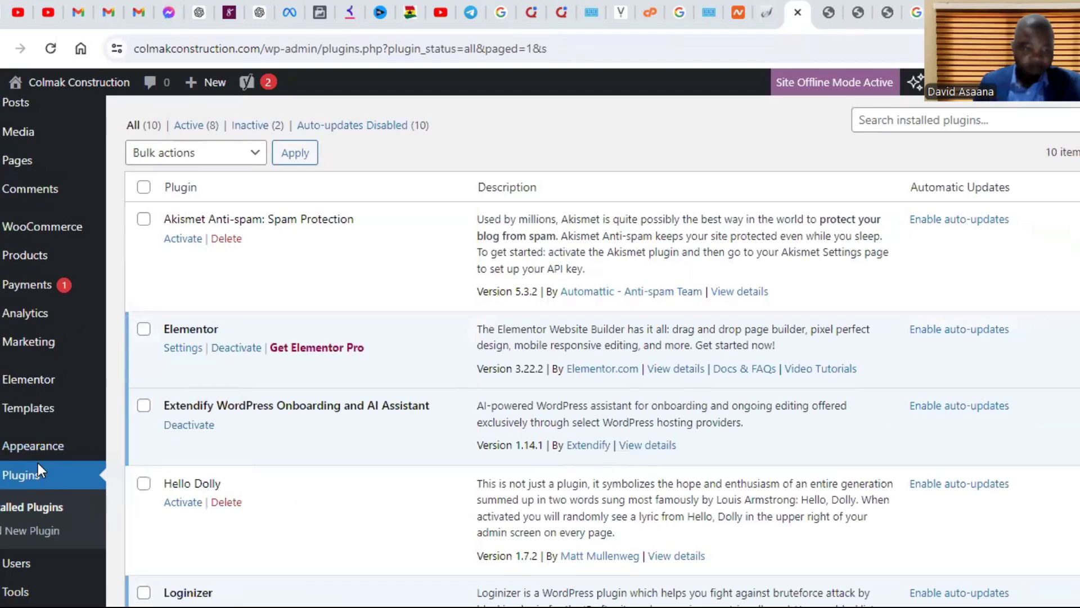
{"action": "mouse_move", "coordinate": [57, 446]}
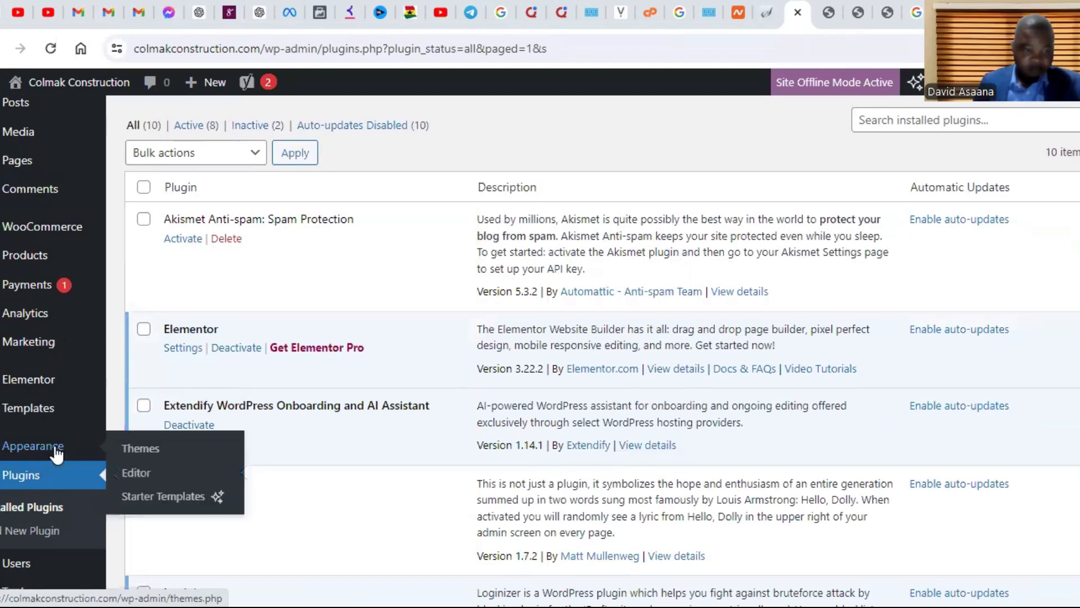
{"action": "left_click", "coordinate": [162, 459]}
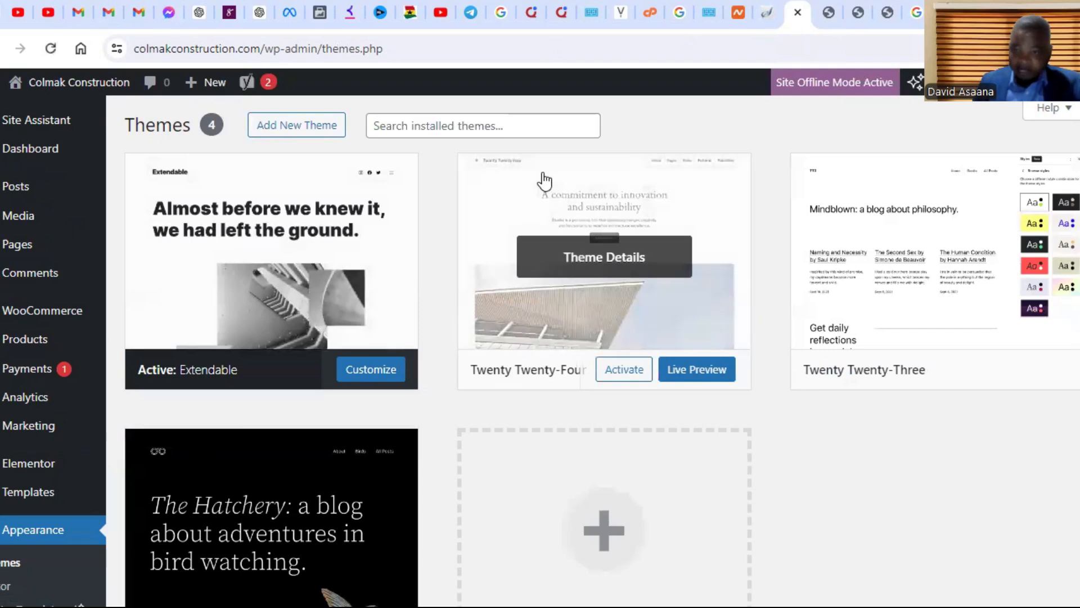
{"action": "scroll", "coordinate": [676, 390], "scroll_direction": "down", "scroll_amount": 3}
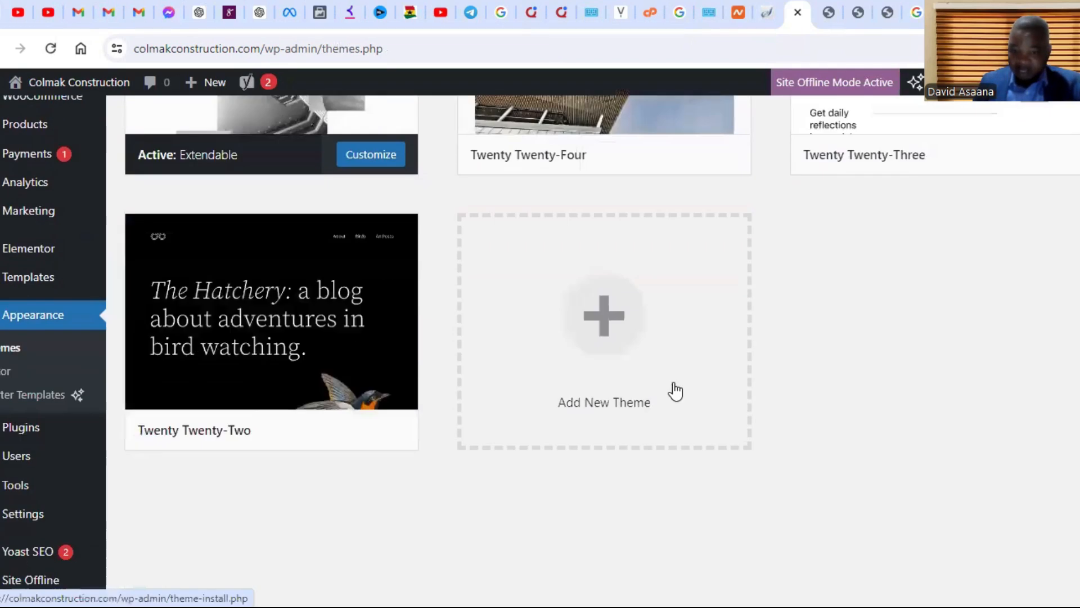
{"action": "scroll", "coordinate": [362, 357], "scroll_direction": "up", "scroll_amount": 5}
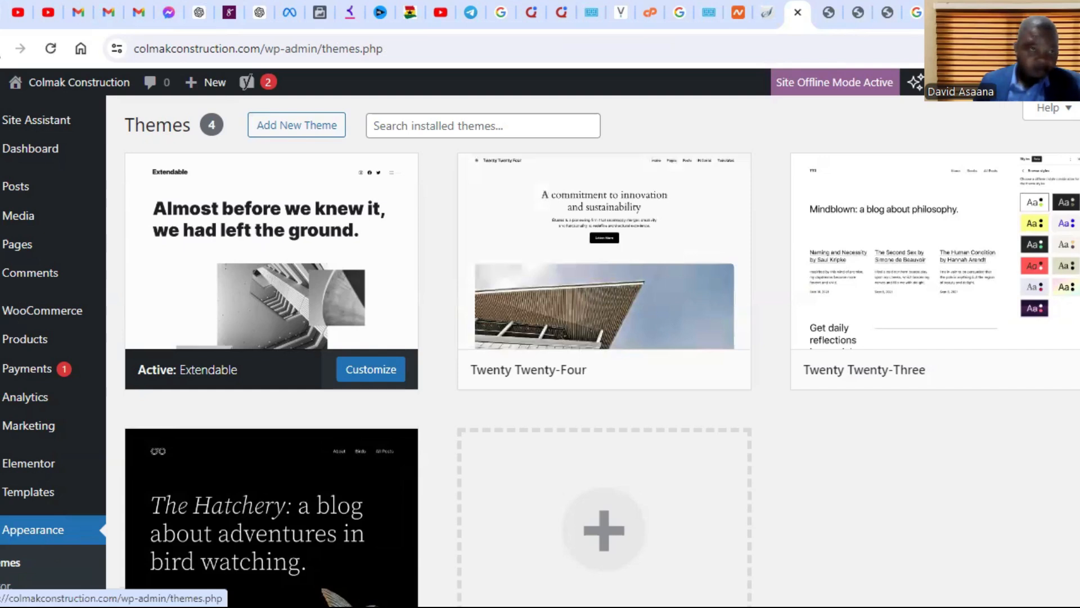
{"action": "left_click", "coordinate": [0, 50]}
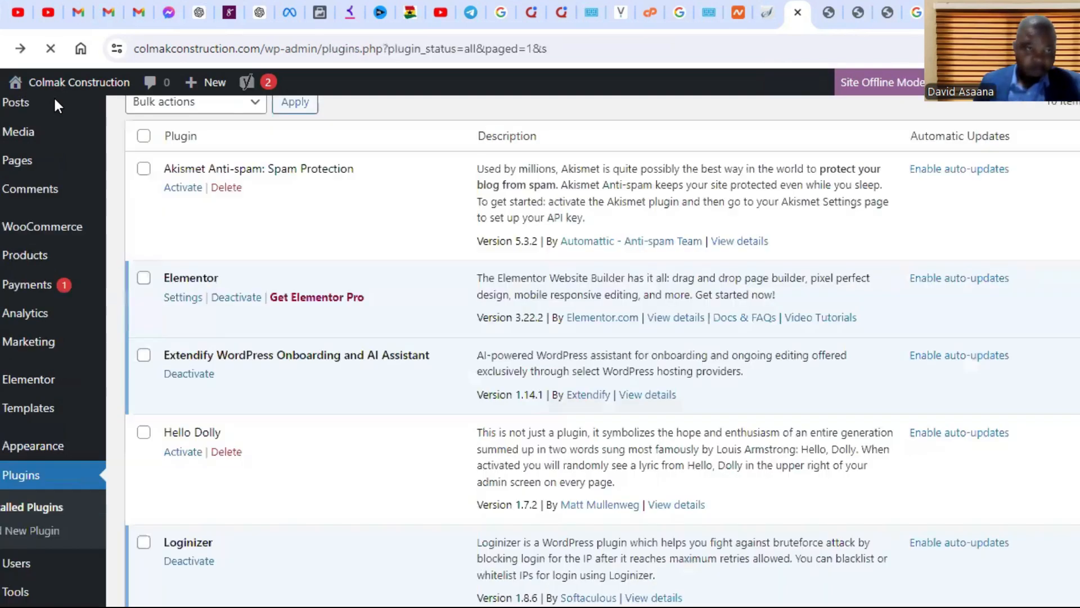
Step: Open Starter Templates and choose to build the website with Classic Starter Templates
{"action": "mouse_move", "coordinate": [43, 443]}
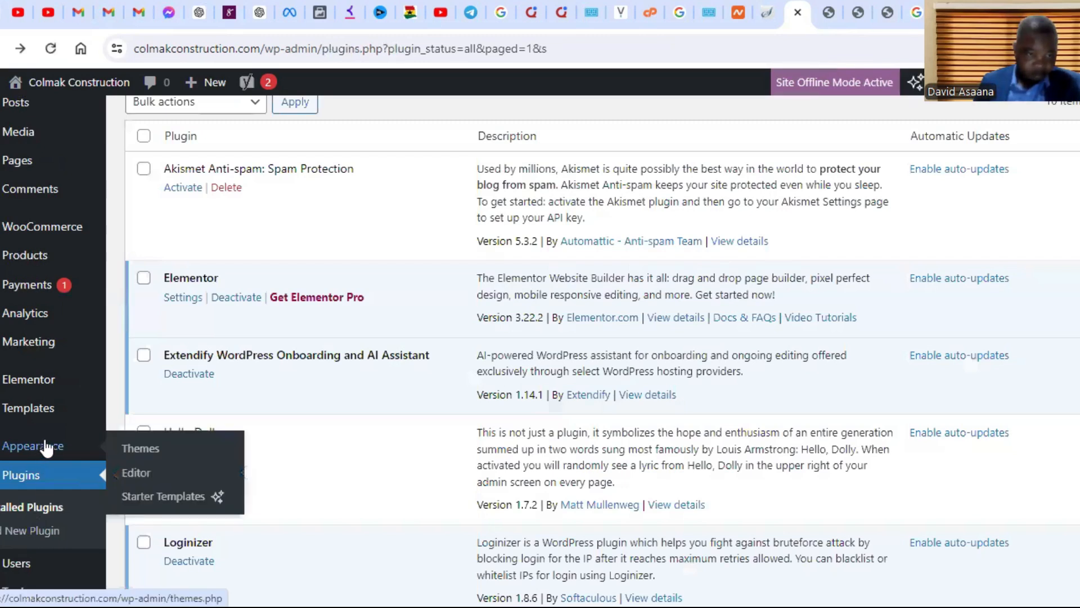
{"action": "left_click", "coordinate": [168, 497]}
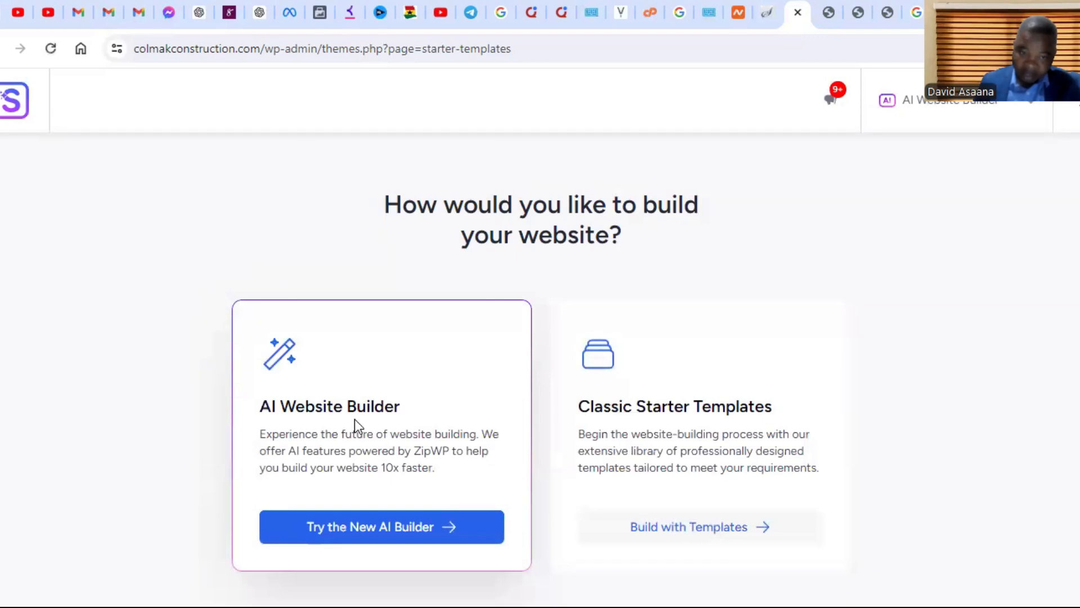
{"action": "left_click", "coordinate": [714, 528]}
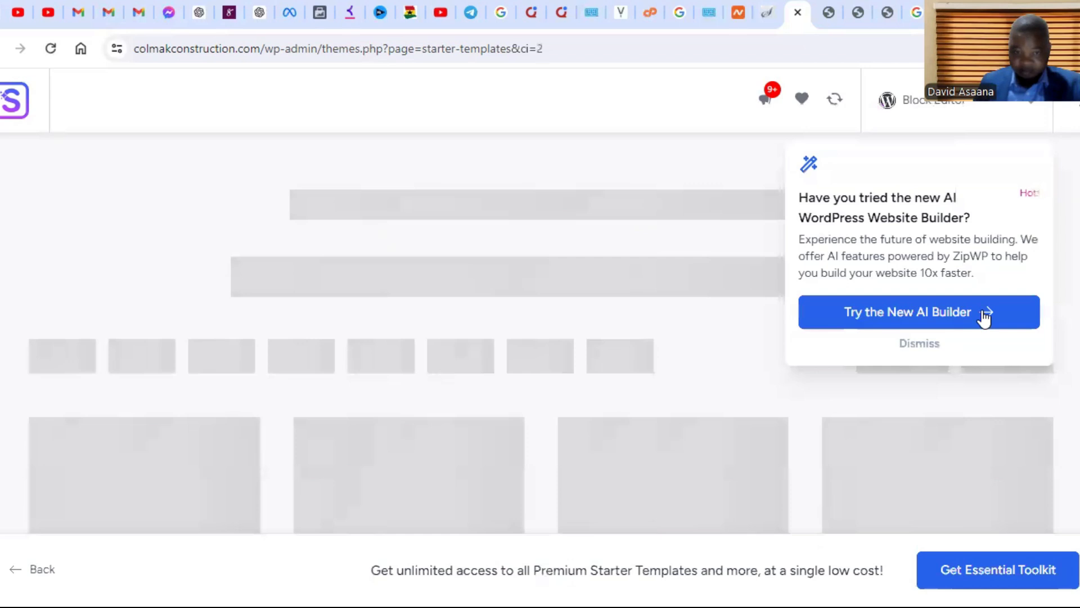
Step: Look through the range of starter templates offered in the template library
{"action": "scroll", "coordinate": [410, 470], "scroll_direction": "down", "scroll_amount": 3}
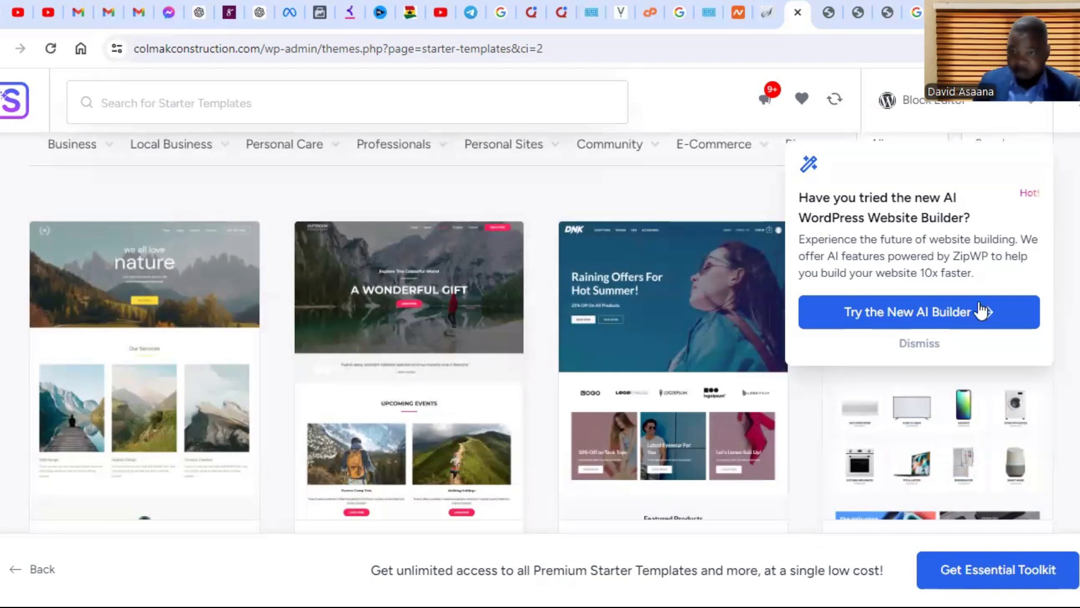
{"action": "scroll", "coordinate": [617, 381], "scroll_direction": "up", "scroll_amount": 2}
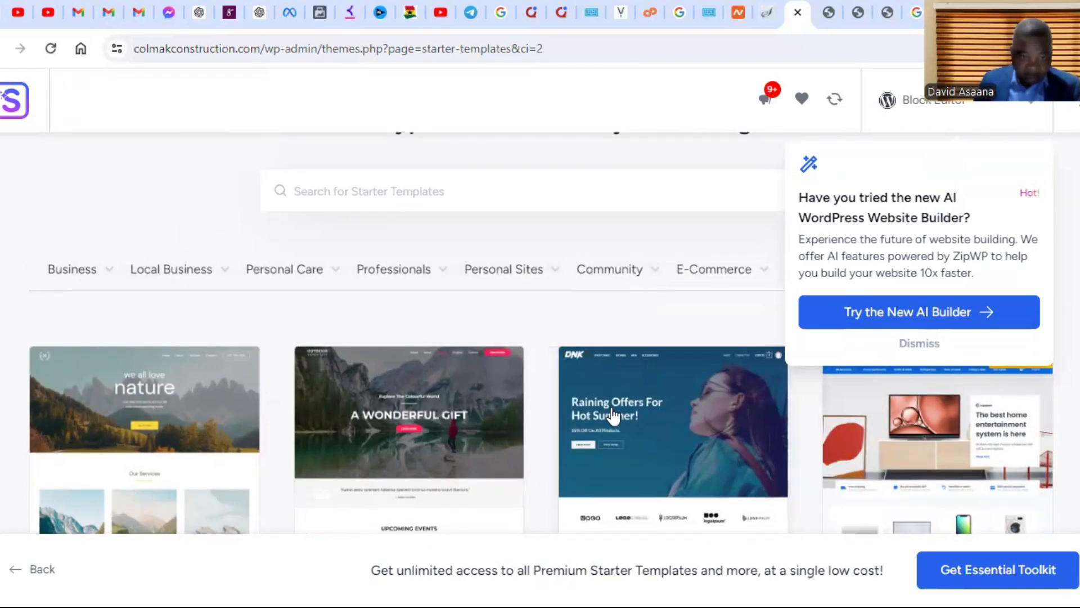
{"action": "scroll", "coordinate": [613, 416], "scroll_direction": "down", "scroll_amount": 5}
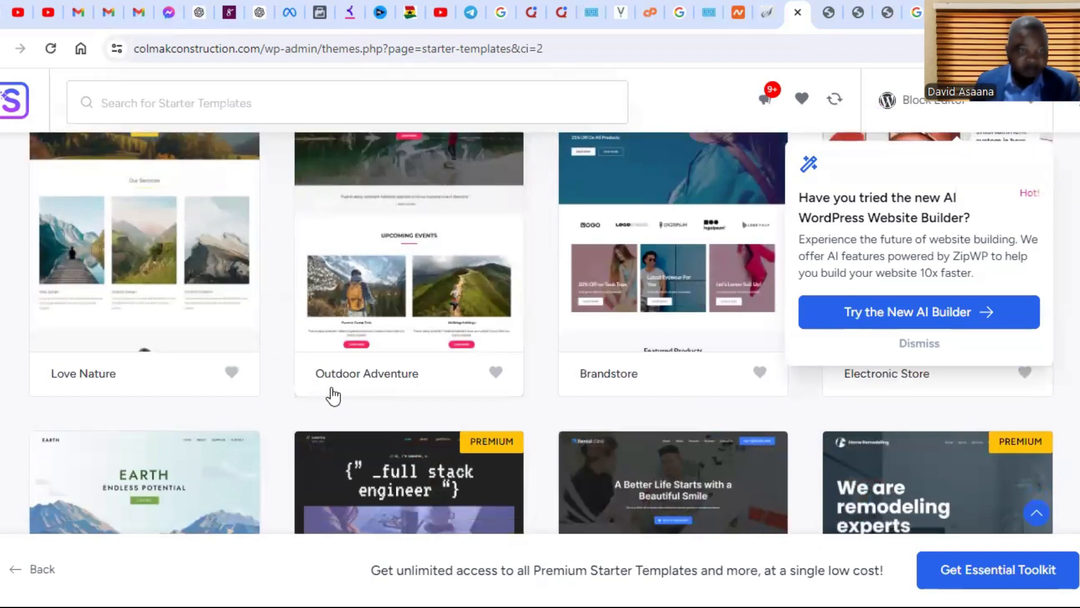
{"action": "scroll", "coordinate": [333, 395], "scroll_direction": "up", "scroll_amount": 6}
{"action": "mouse_move", "coordinate": [216, 370]}
{"action": "scroll", "coordinate": [730, 419], "scroll_direction": "down", "scroll_amount": 5}
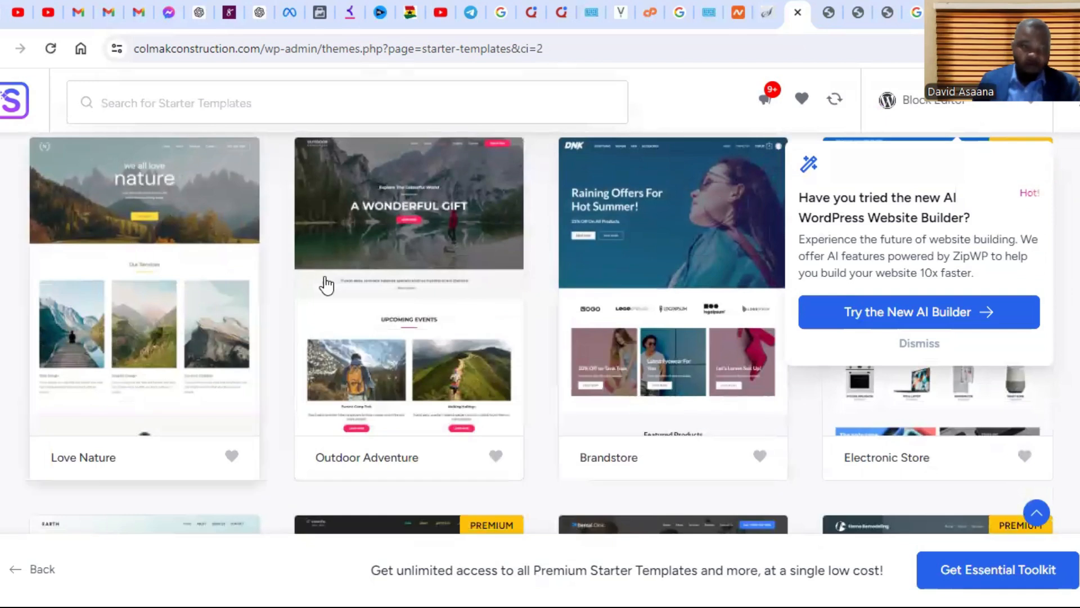
{"action": "scroll", "coordinate": [326, 282], "scroll_direction": "up", "scroll_amount": 5}
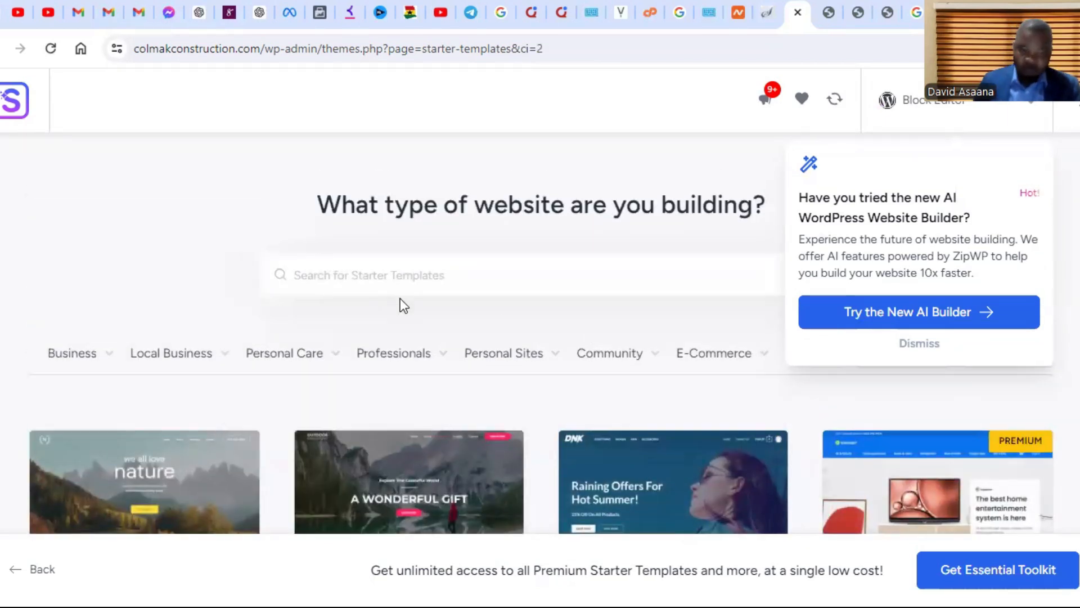
{"action": "scroll", "coordinate": [400, 298], "scroll_direction": "down", "scroll_amount": 3}
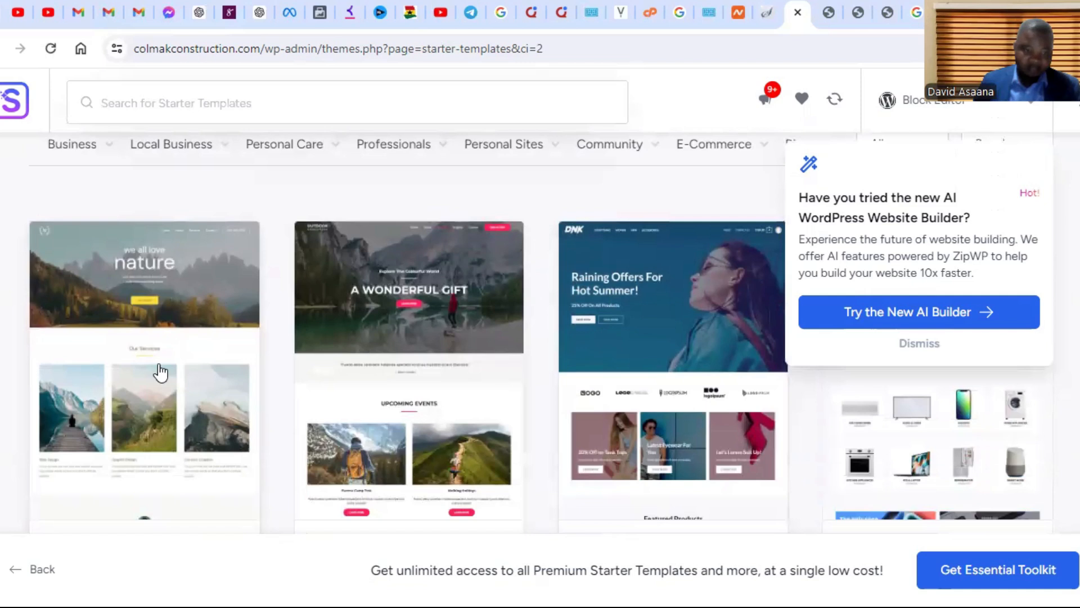
{"action": "scroll", "coordinate": [484, 507], "scroll_direction": "down", "scroll_amount": 4}
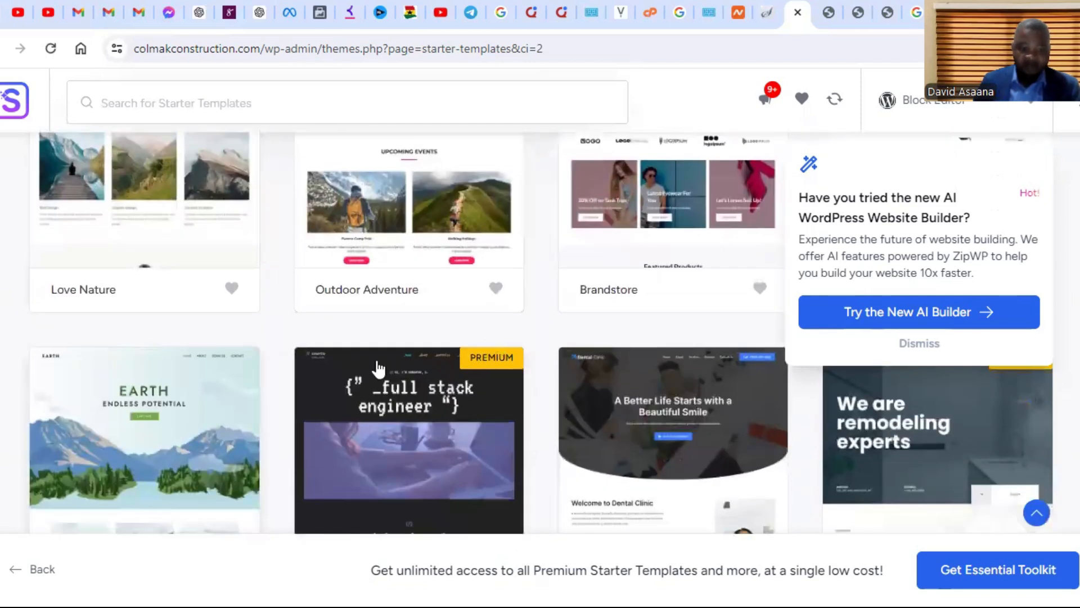
{"action": "scroll", "coordinate": [716, 306], "scroll_direction": "up", "scroll_amount": 4}
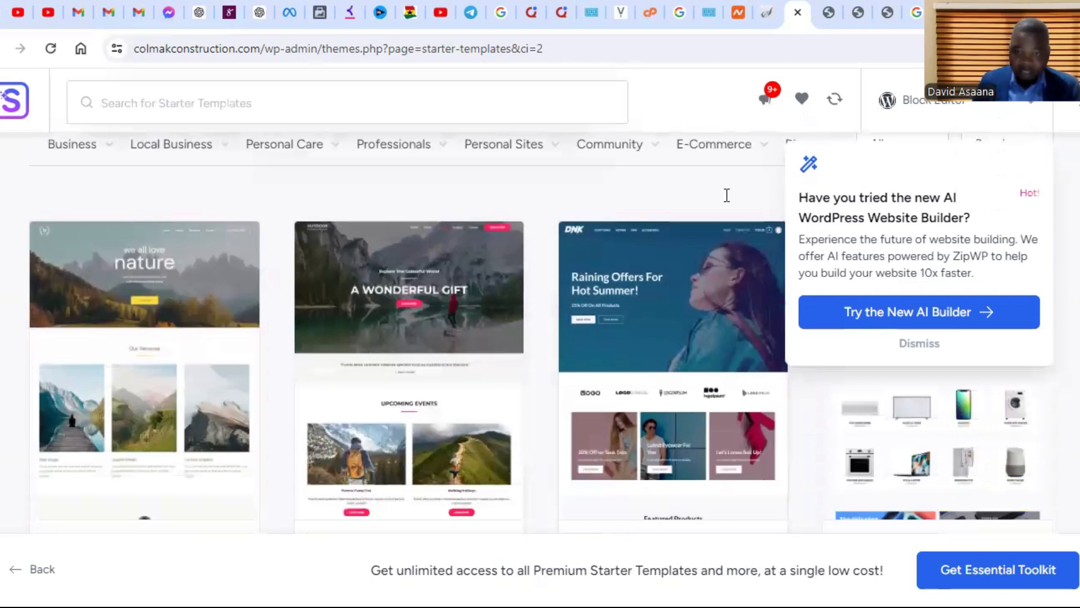
{"action": "scroll", "coordinate": [249, 296], "scroll_direction": "up", "scroll_amount": 2}
Step: Filter the starter templates to the Construction type of the Business category and dismiss the AI builder offer
{"action": "mouse_move", "coordinate": [169, 282]}
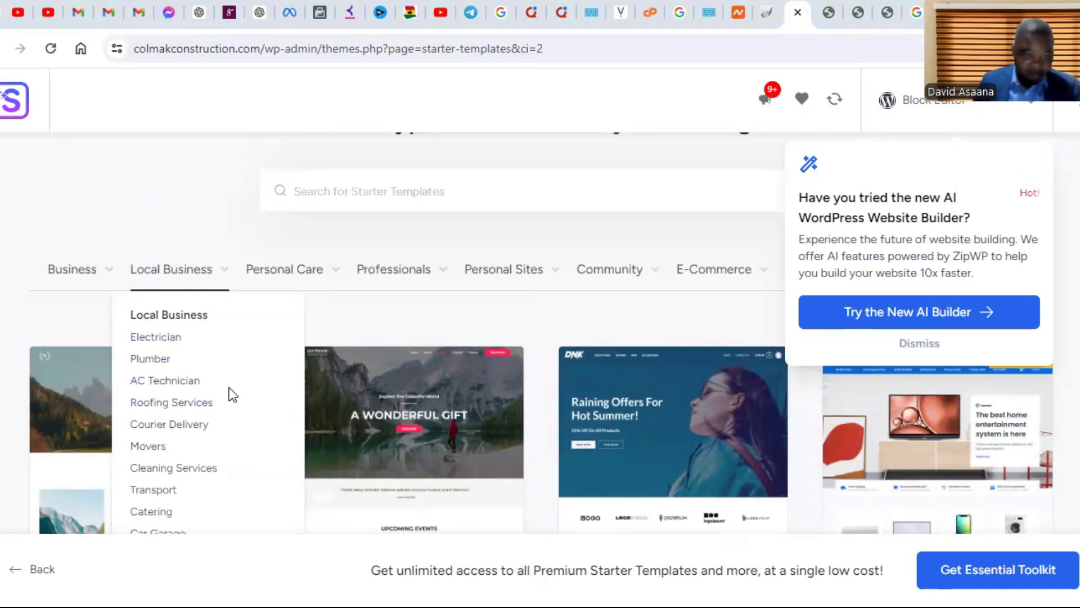
{"action": "scroll", "coordinate": [169, 489], "scroll_direction": "down", "scroll_amount": 2}
{"action": "mouse_move", "coordinate": [171, 151]}
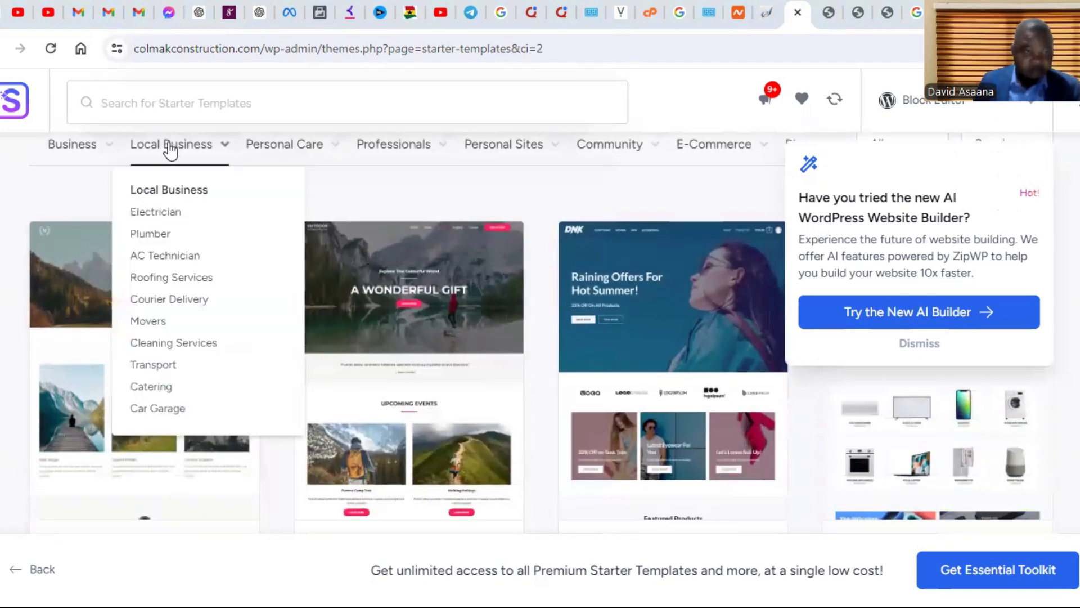
{"action": "mouse_move", "coordinate": [73, 146]}
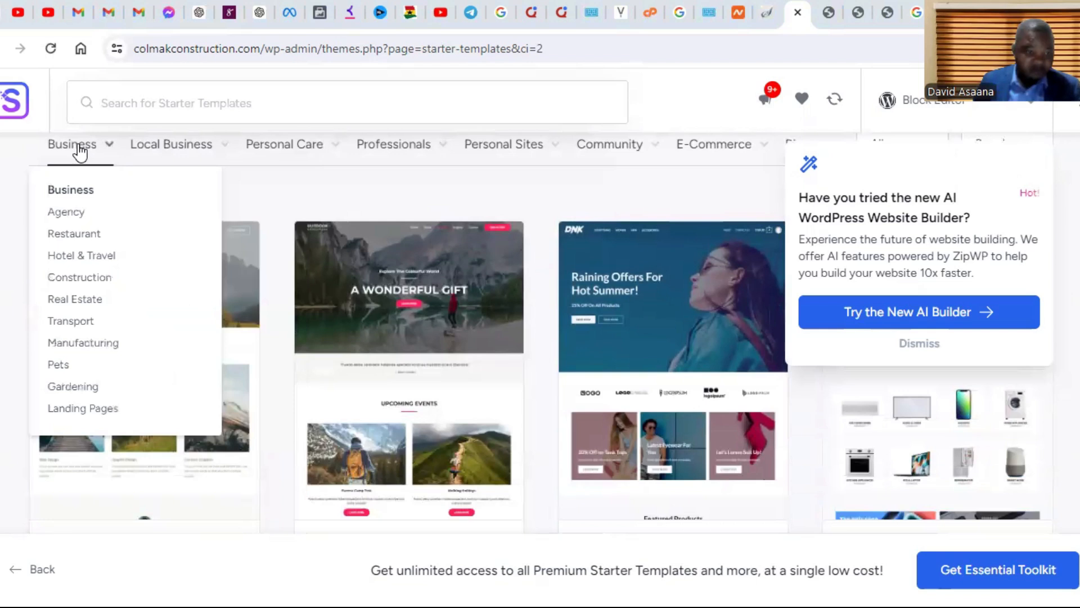
{"action": "left_click", "coordinate": [99, 283]}
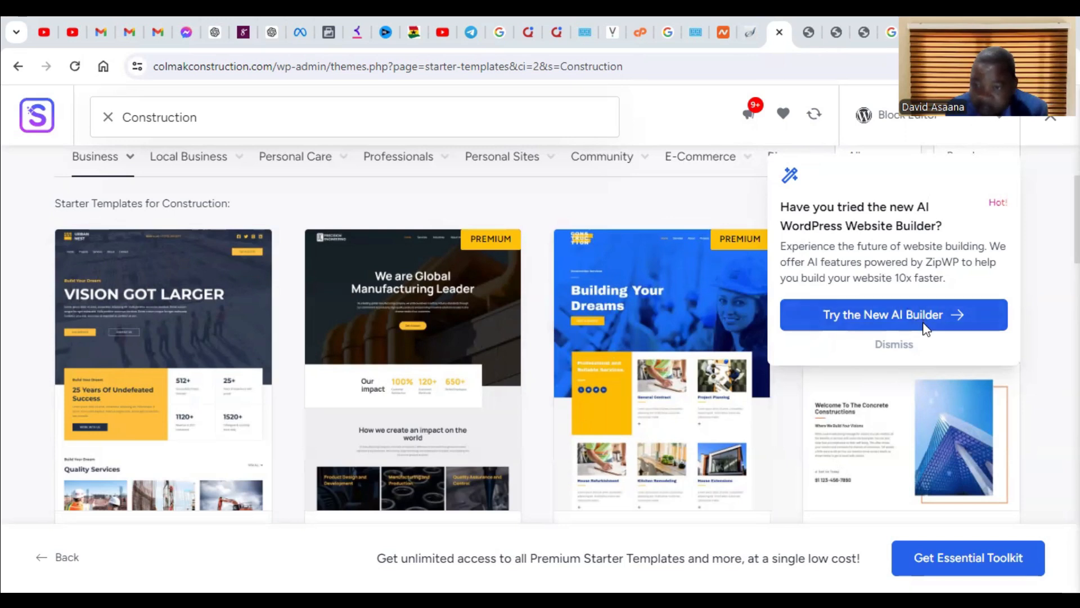
{"action": "left_click", "coordinate": [908, 347]}
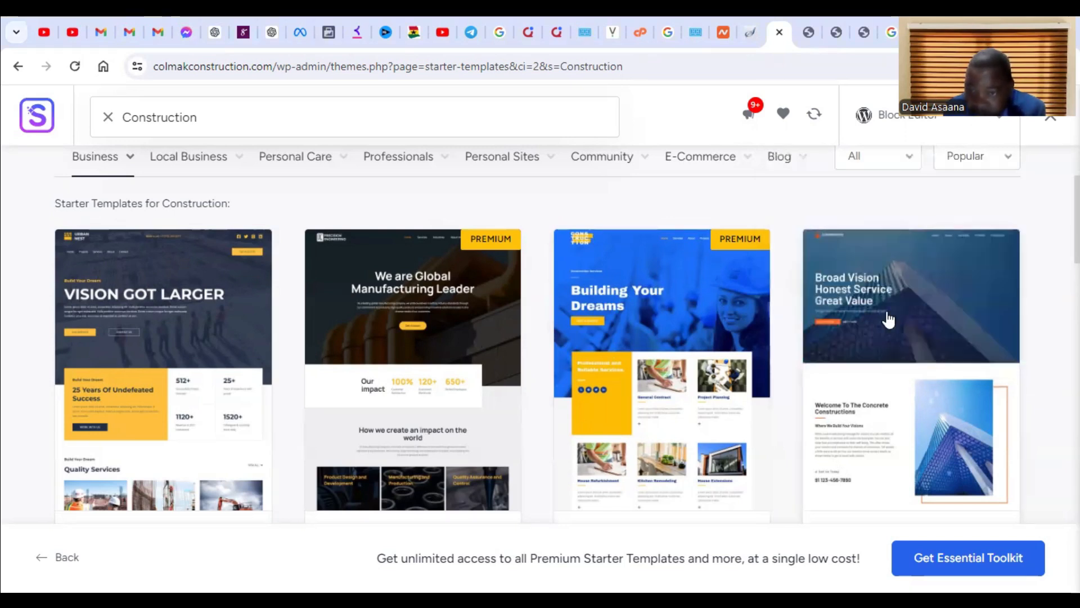
Step: Compare the construction starter templates, select the free Construction Company template and look over its preview
{"action": "scroll", "coordinate": [888, 318], "scroll_direction": "up", "scroll_amount": 2}
{"action": "scroll", "coordinate": [860, 386], "scroll_direction": "down", "scroll_amount": 2}
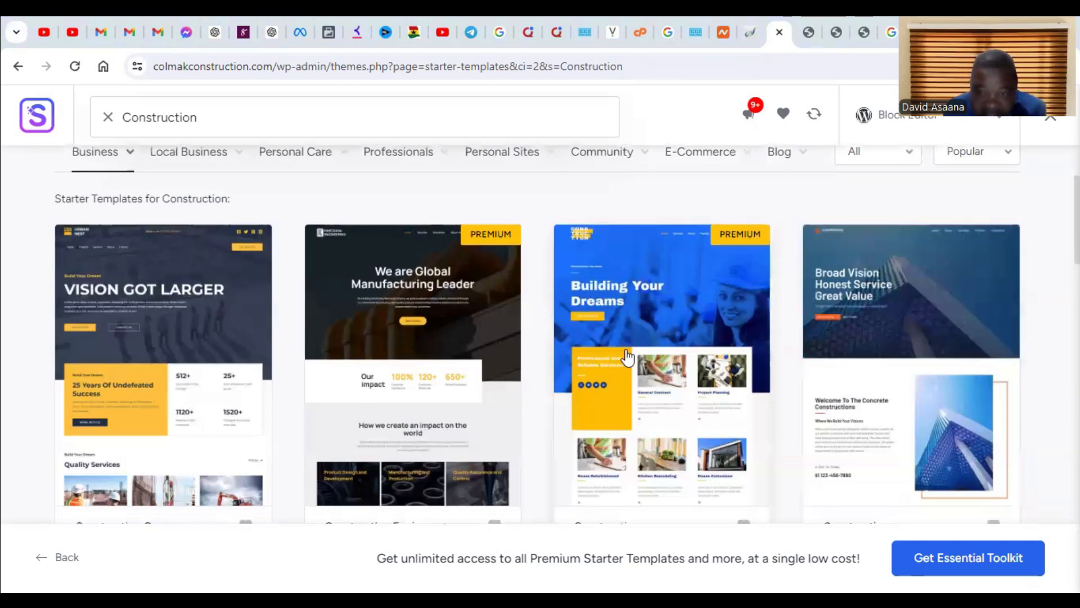
{"action": "scroll", "coordinate": [627, 358], "scroll_direction": "down", "scroll_amount": 5}
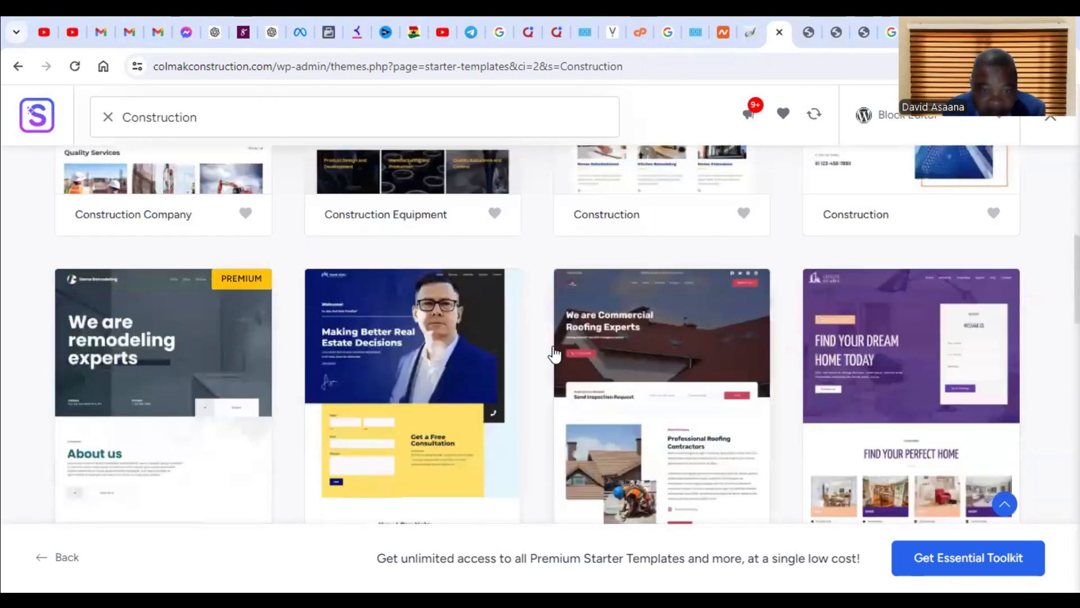
{"action": "scroll", "coordinate": [693, 383], "scroll_direction": "down", "scroll_amount": 3}
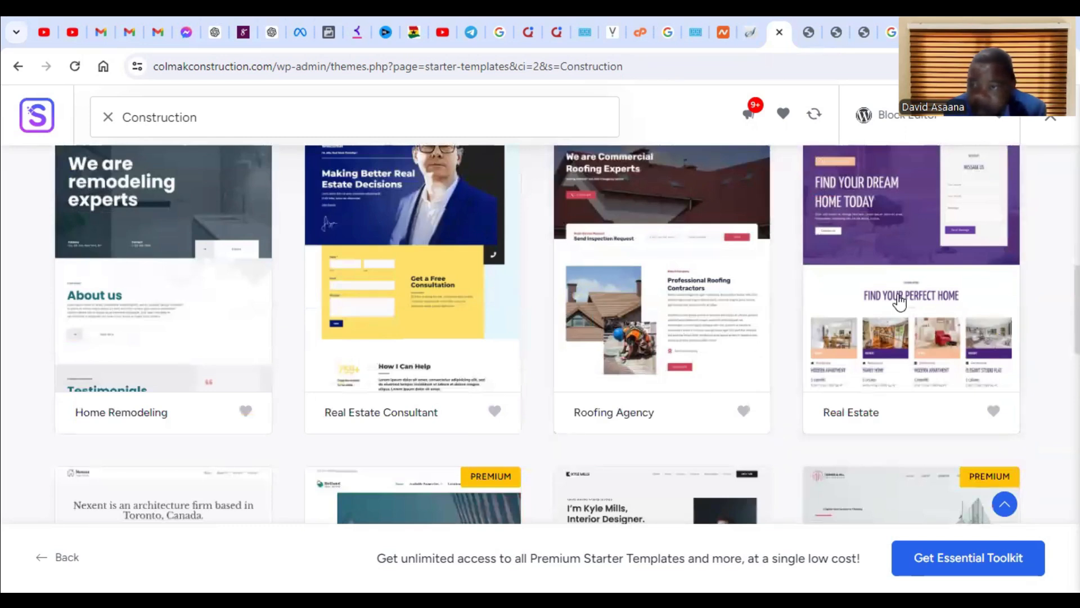
{"action": "scroll", "coordinate": [900, 302], "scroll_direction": "up", "scroll_amount": 6}
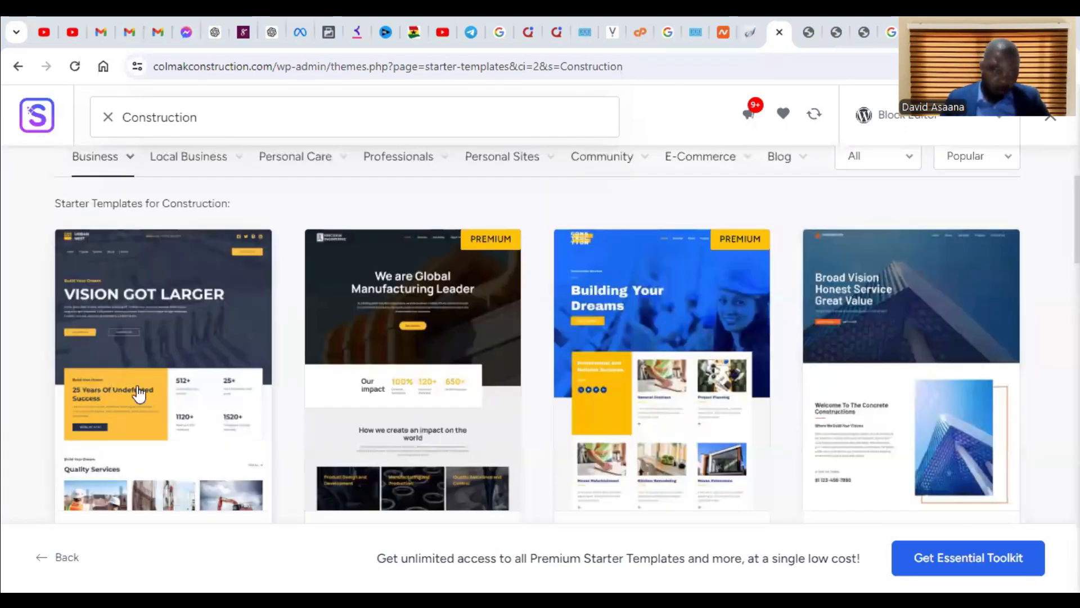
{"action": "scroll", "coordinate": [148, 396], "scroll_direction": "down", "scroll_amount": 1}
{"action": "scroll", "coordinate": [162, 322], "scroll_direction": "up", "scroll_amount": 1}
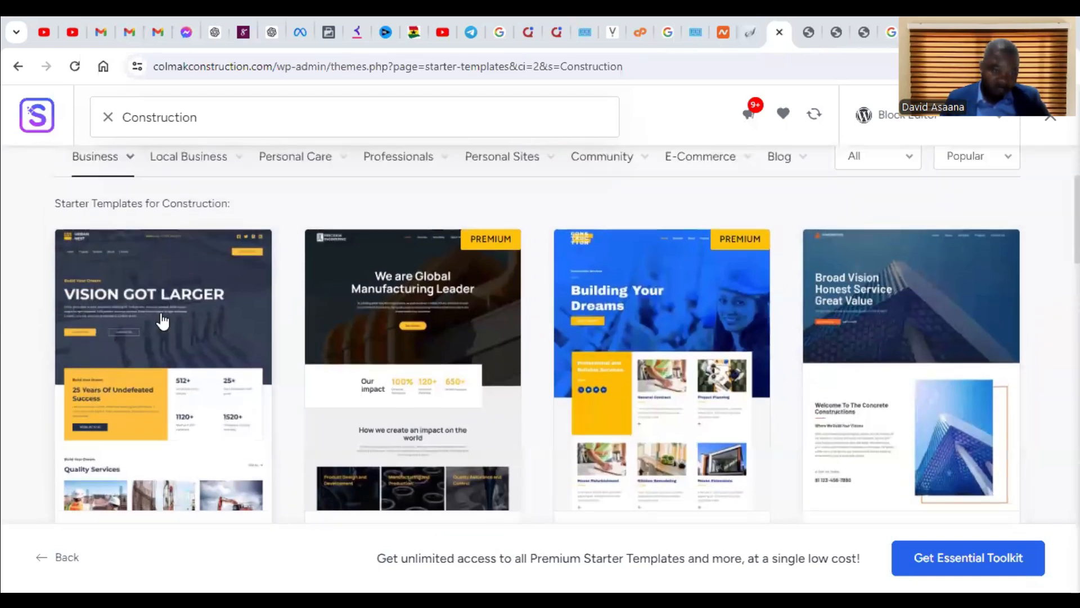
{"action": "left_click", "coordinate": [161, 325]}
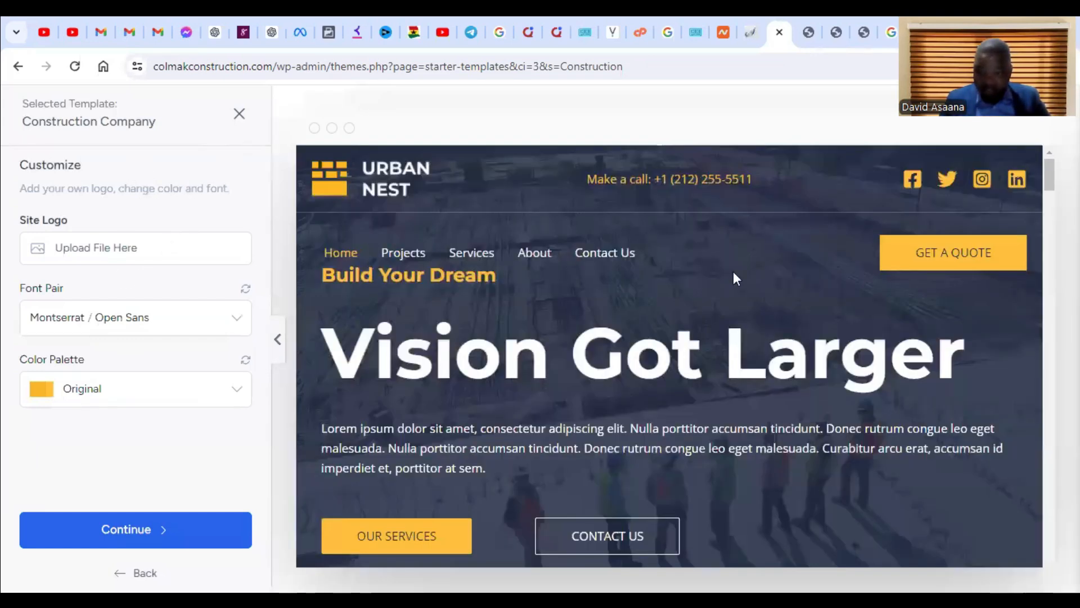
{"action": "scroll", "coordinate": [827, 317], "scroll_direction": "down", "scroll_amount": 6}
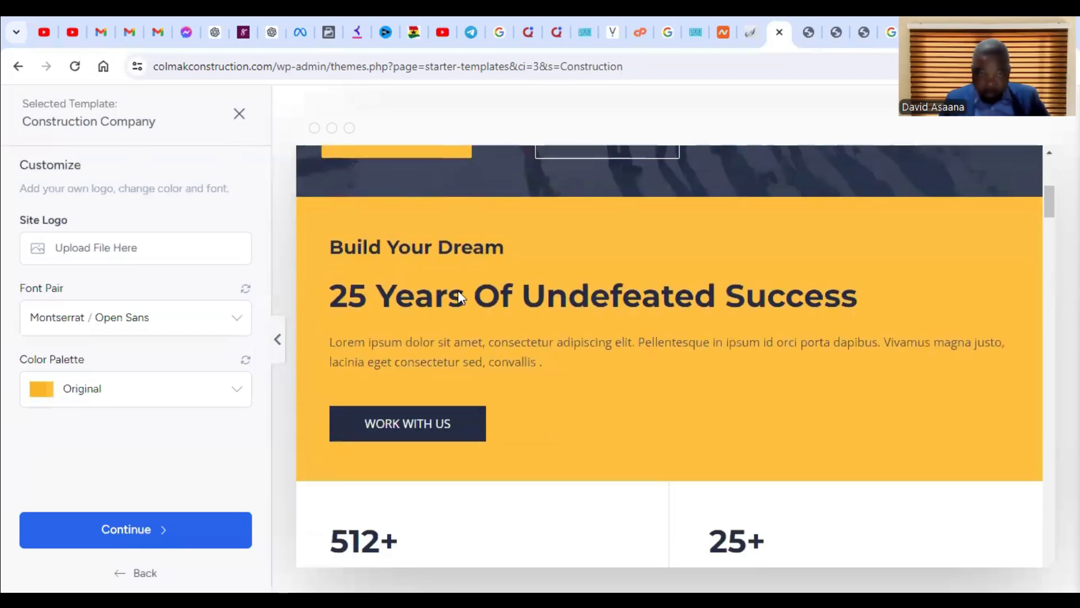
Step: Look over the sections of the Construction Company template's home page in the preview
{"action": "scroll", "coordinate": [458, 291], "scroll_direction": "down", "scroll_amount": 10}
{"action": "scroll", "coordinate": [702, 384], "scroll_direction": "down", "scroll_amount": 15}
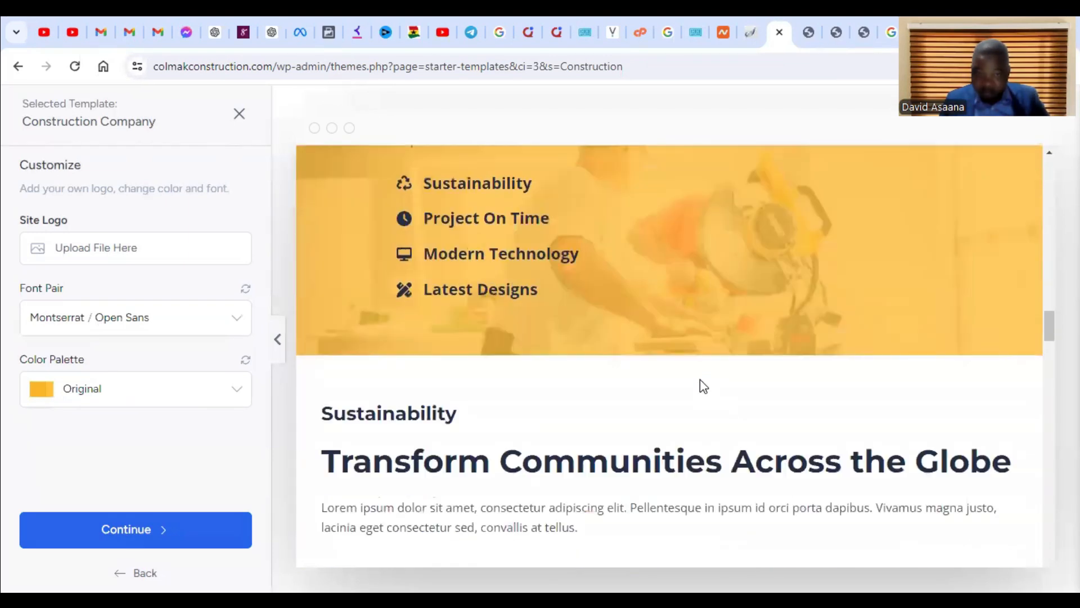
{"action": "scroll", "coordinate": [703, 386], "scroll_direction": "down", "scroll_amount": 5}
{"action": "scroll", "coordinate": [761, 370], "scroll_direction": "up", "scroll_amount": 15}
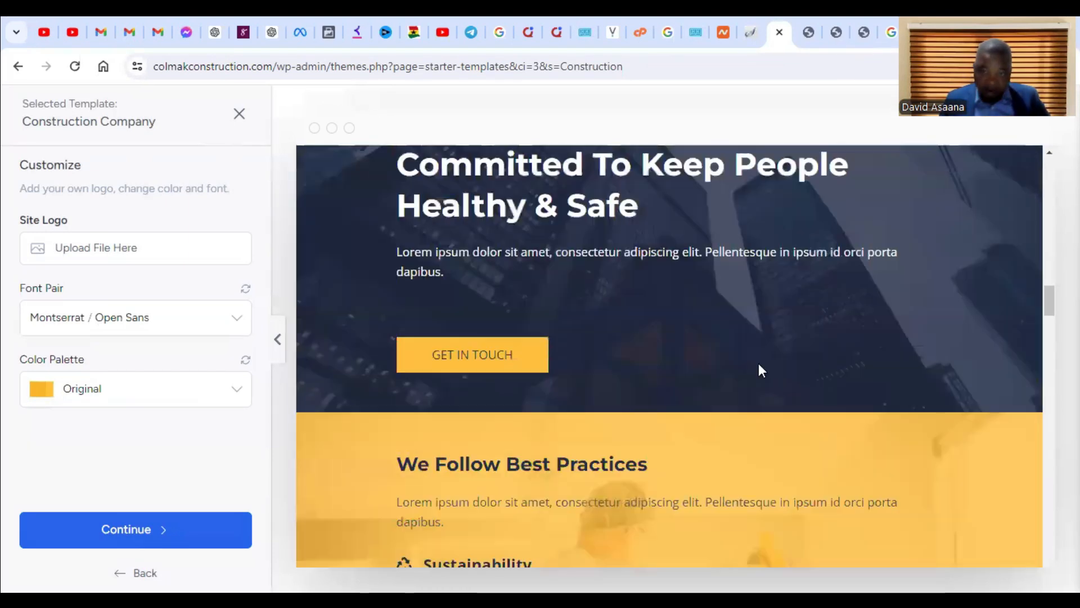
{"action": "scroll", "coordinate": [758, 364], "scroll_direction": "up", "scroll_amount": 5}
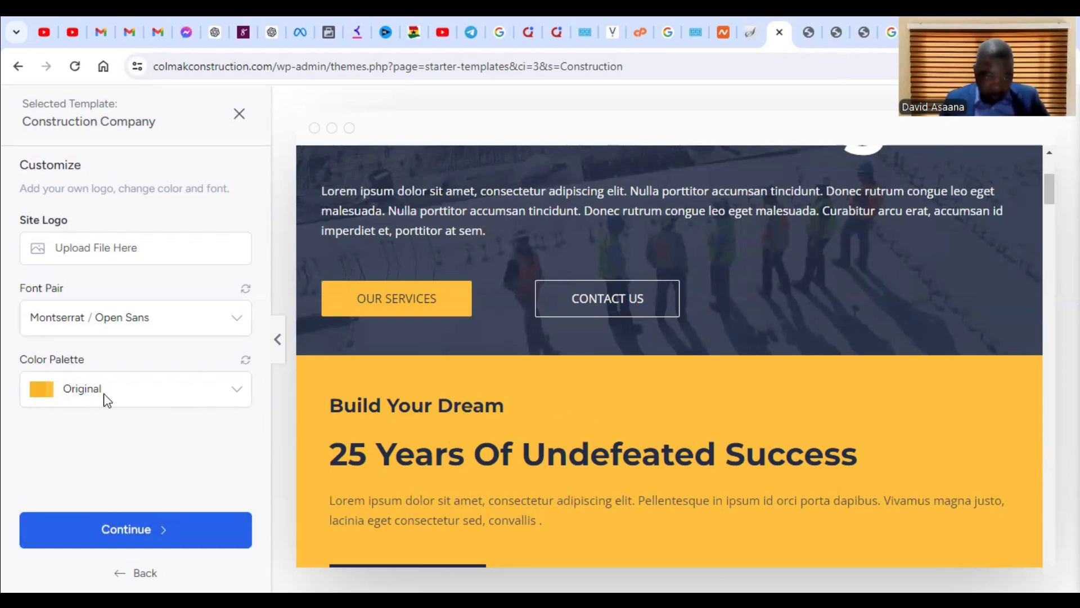
Step: Try the Style 3 color palette on the template and switch back to the Original palette
{"action": "left_click", "coordinate": [235, 392]}
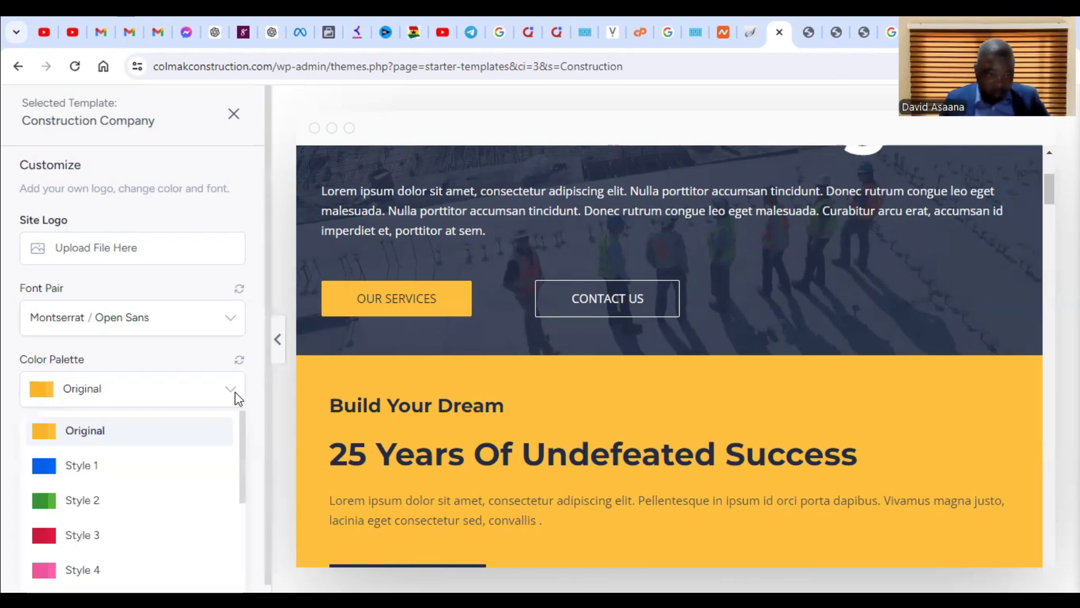
{"action": "left_click", "coordinate": [81, 538]}
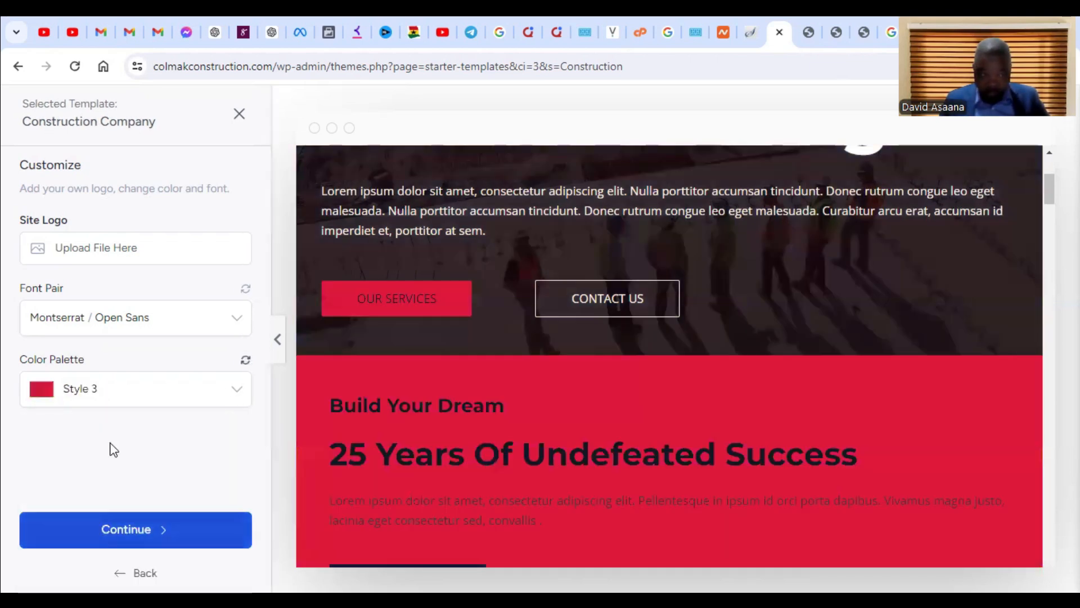
{"action": "left_click", "coordinate": [237, 395]}
{"action": "left_click", "coordinate": [119, 434]}
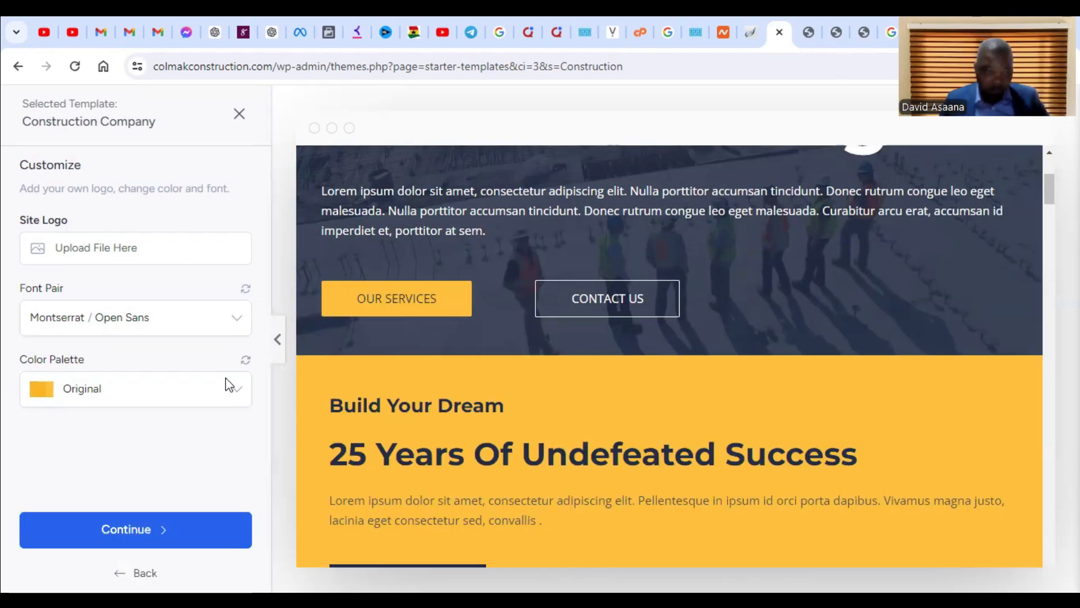
Step: Check the rest of the template preview and continue to the feature selection, keeping the default logo, fonts and palette
{"action": "scroll", "coordinate": [795, 372], "scroll_direction": "down", "scroll_amount": 15}
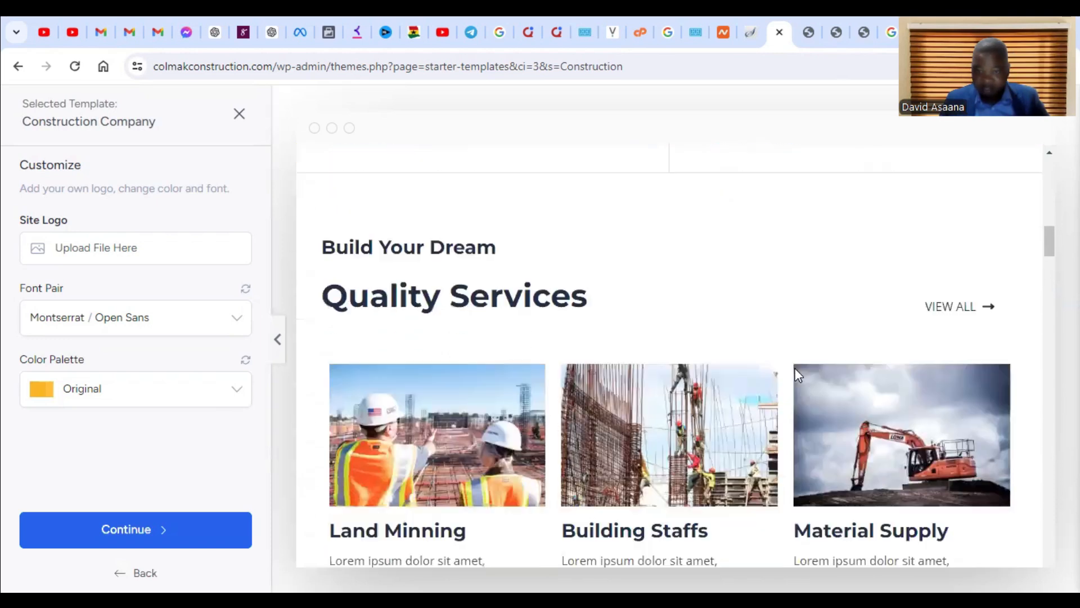
{"action": "scroll", "coordinate": [795, 367], "scroll_direction": "down", "scroll_amount": 10}
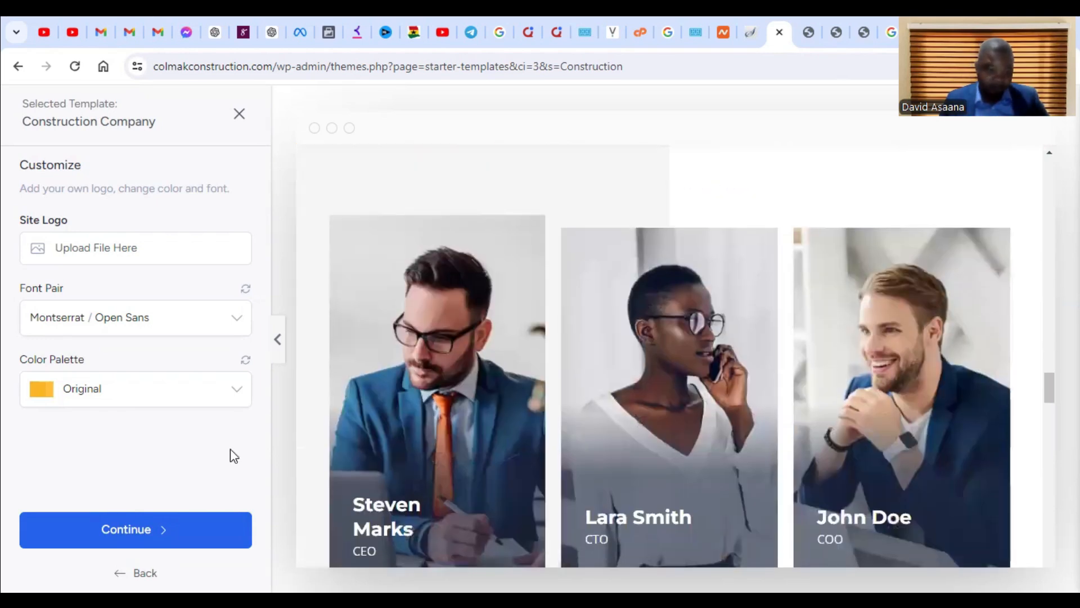
{"action": "left_click", "coordinate": [158, 540]}
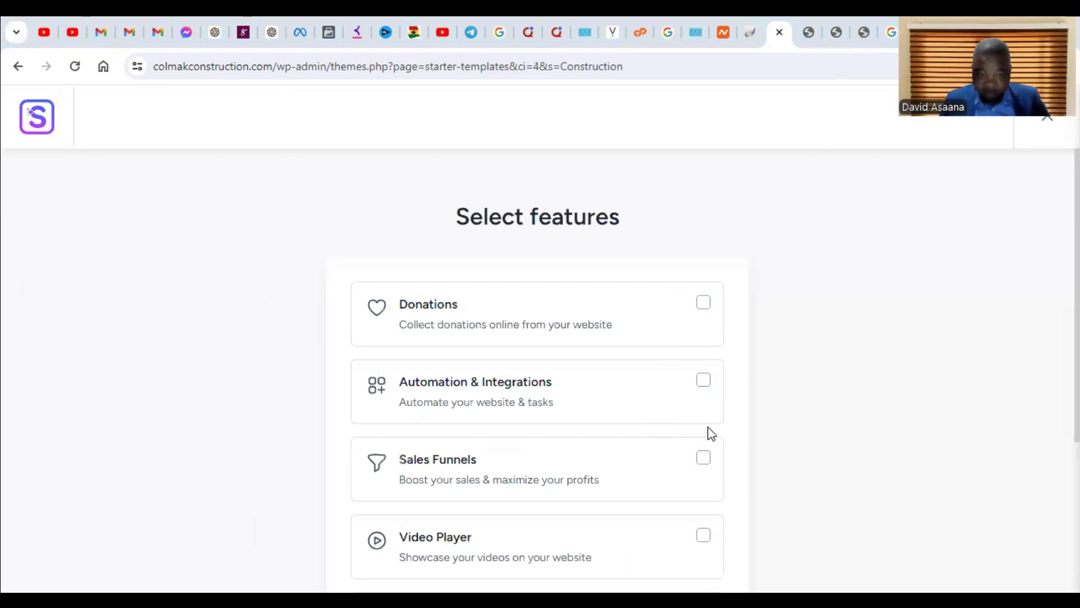
Step: Select the Free Live Chat, Sales Funnels and Video Player features for the website
{"action": "scroll", "coordinate": [647, 489], "scroll_direction": "down", "scroll_amount": 5}
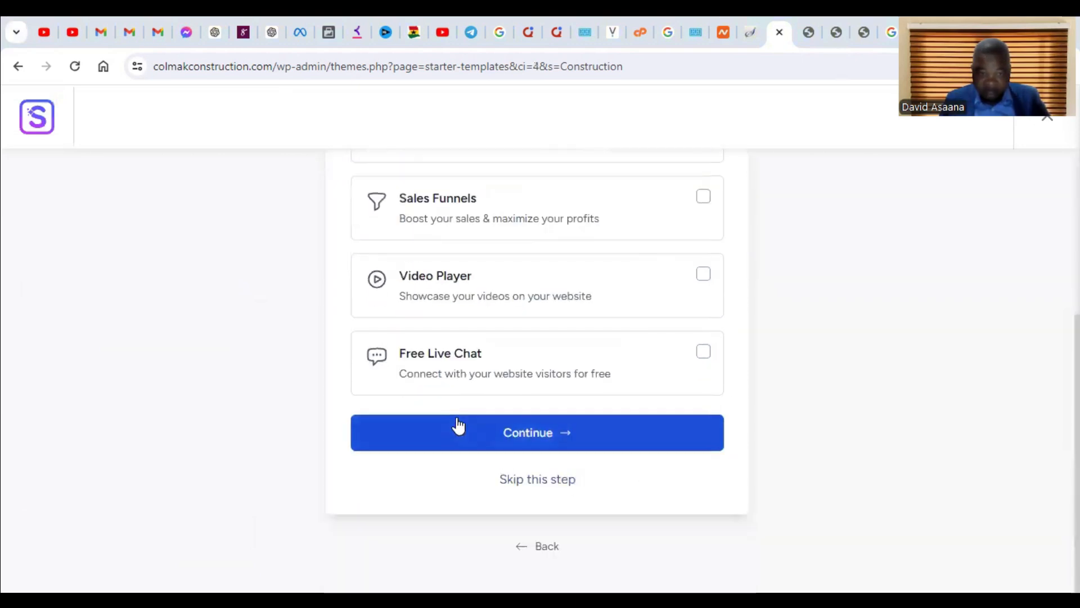
{"action": "scroll", "coordinate": [461, 419], "scroll_direction": "up", "scroll_amount": 1}
{"action": "scroll", "coordinate": [464, 416], "scroll_direction": "up", "scroll_amount": 1}
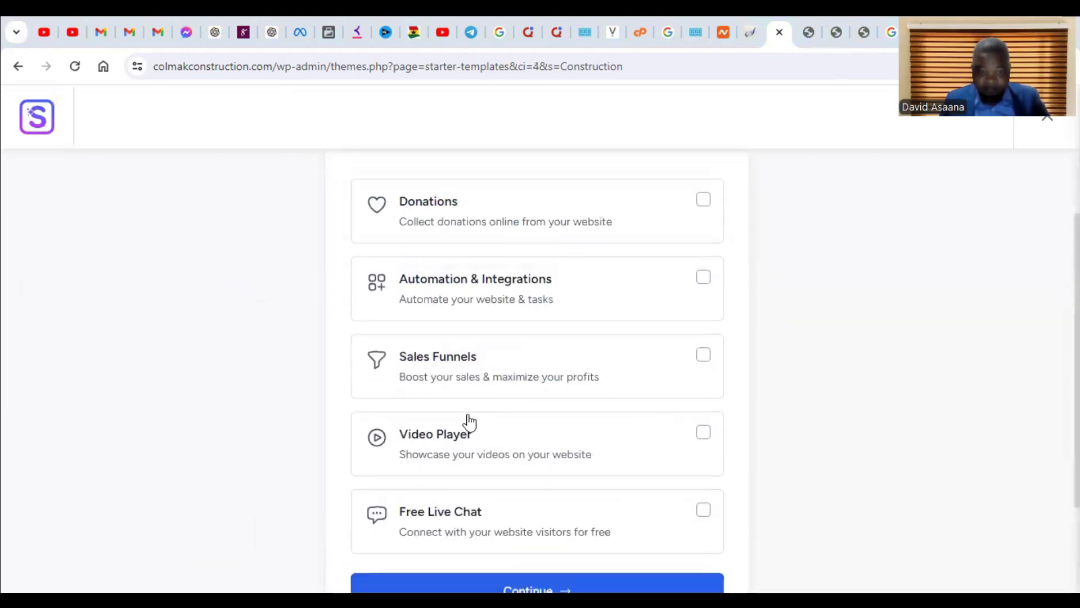
{"action": "left_click", "coordinate": [704, 511]}
{"action": "scroll", "coordinate": [598, 311], "scroll_direction": "up", "scroll_amount": 1}
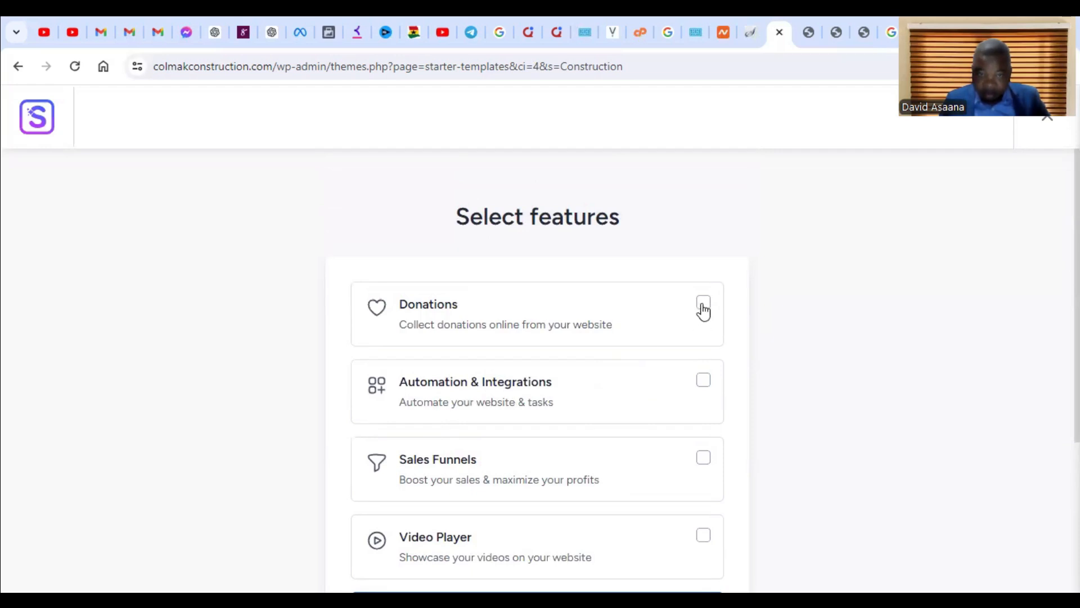
{"action": "scroll", "coordinate": [613, 318], "scroll_direction": "down", "scroll_amount": 1}
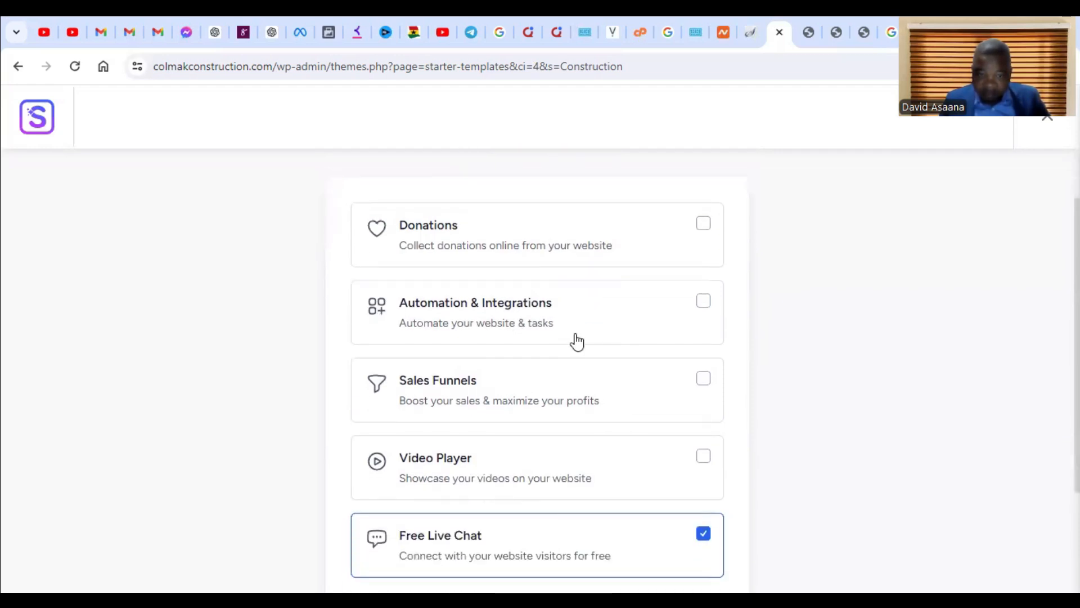
{"action": "left_click", "coordinate": [703, 380]}
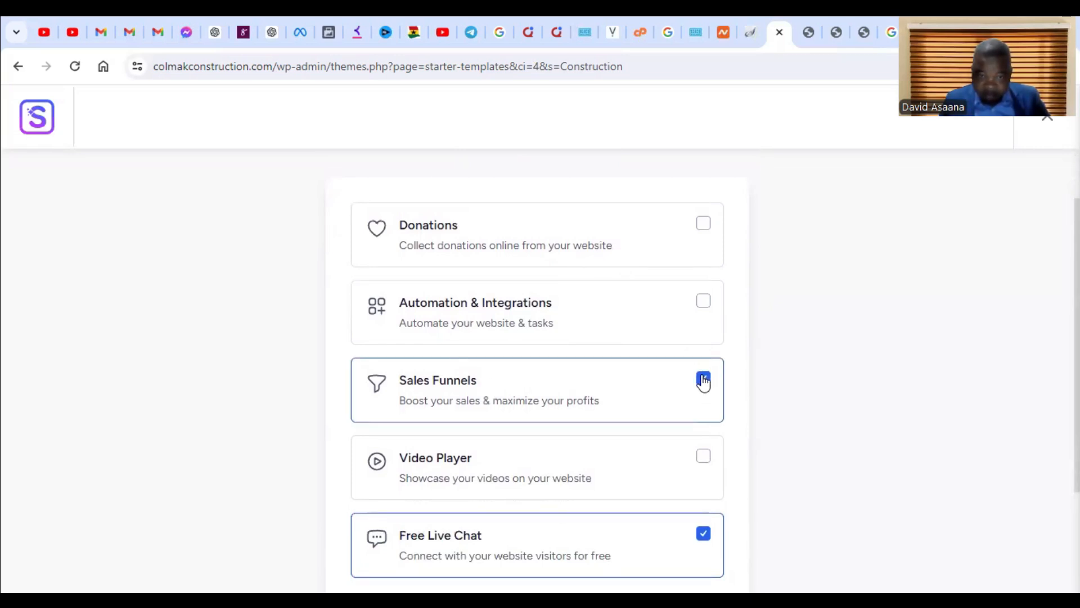
{"action": "scroll", "coordinate": [603, 410], "scroll_direction": "down", "scroll_amount": 1}
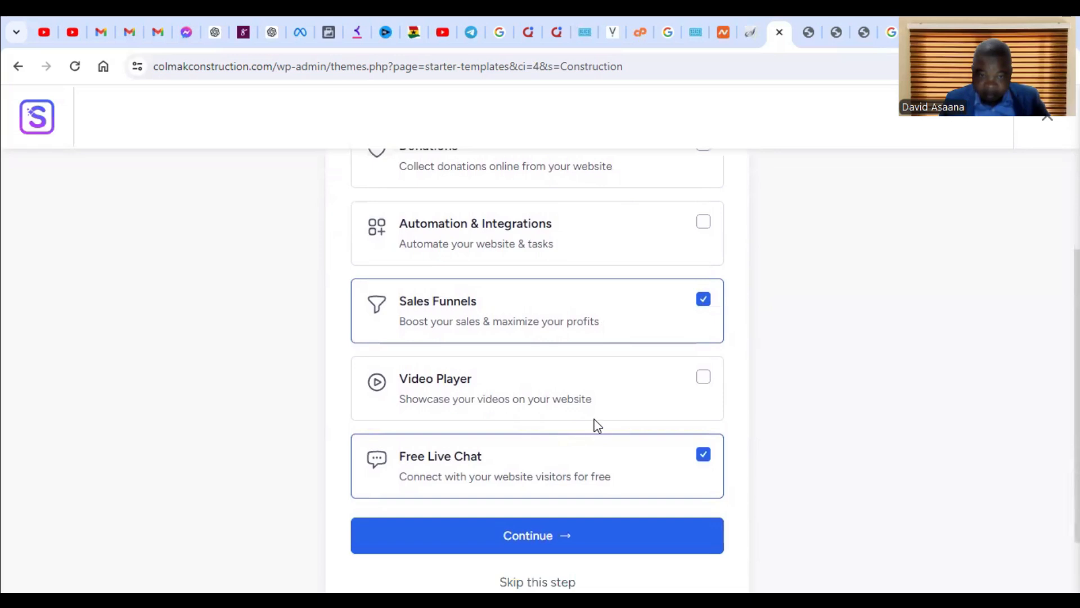
{"action": "left_click", "coordinate": [703, 378]}
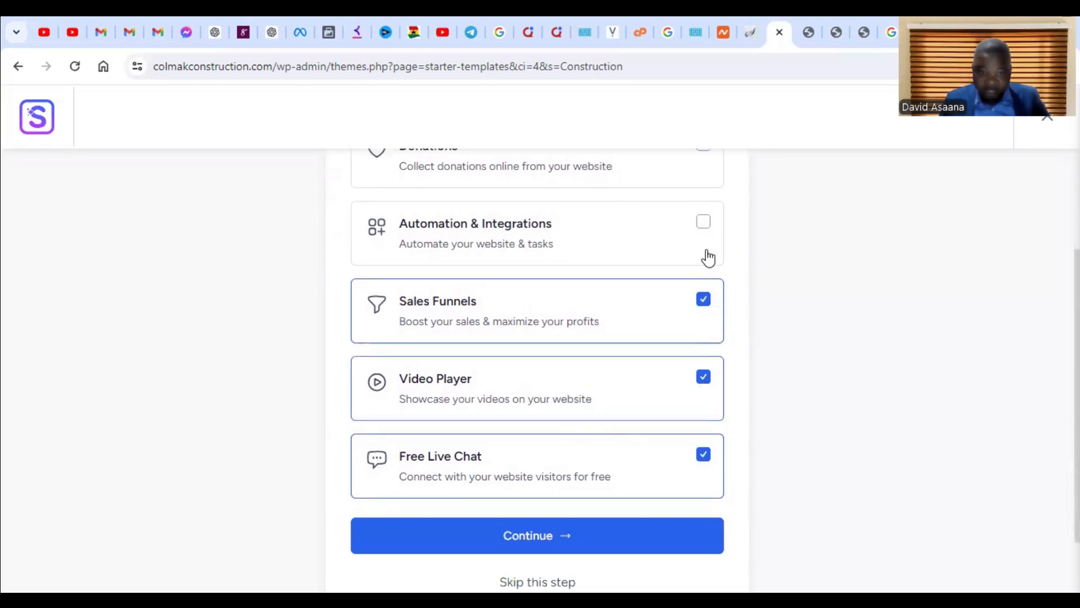
Step: Add the Donations feature to the selection and continue to the last setup step
{"action": "scroll", "coordinate": [706, 254], "scroll_direction": "up", "scroll_amount": 2}
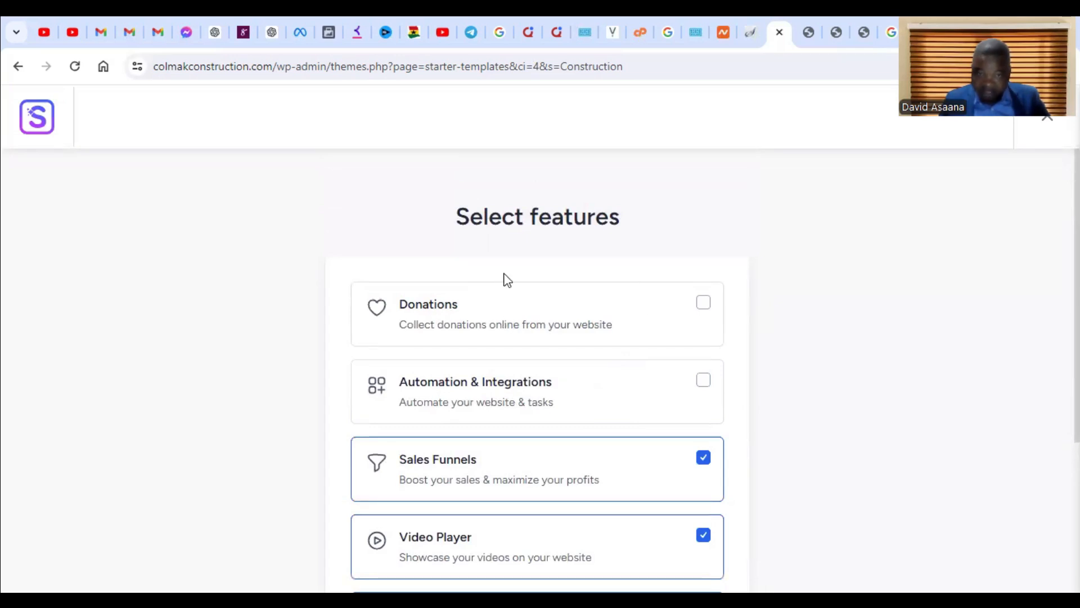
{"action": "left_click", "coordinate": [701, 303]}
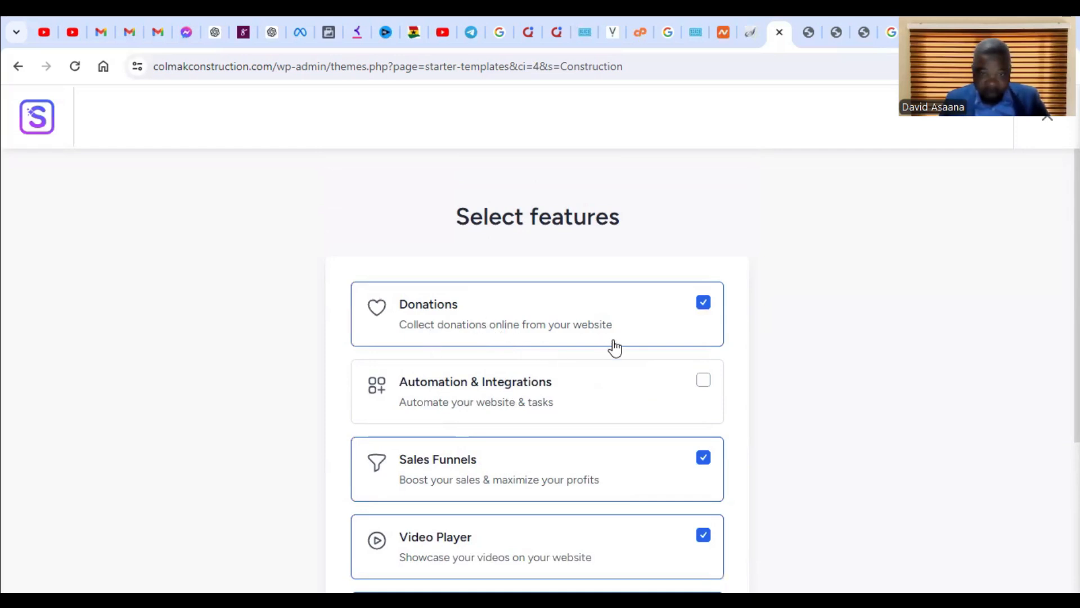
{"action": "scroll", "coordinate": [575, 351], "scroll_direction": "down", "scroll_amount": 5}
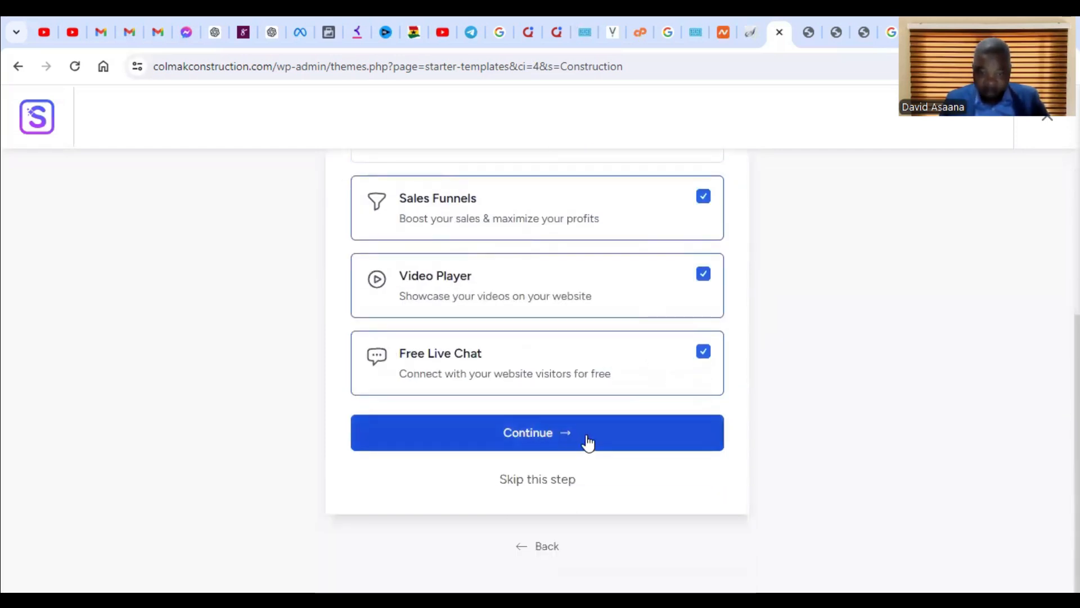
{"action": "left_click", "coordinate": [587, 441]}
Step: Fill in the builder's name and work email, set the experience level to Expert and the website's purpose to My Client
{"action": "scroll", "coordinate": [589, 442], "scroll_direction": "down", "scroll_amount": 4}
{"action": "scroll", "coordinate": [591, 439], "scroll_direction": "up", "scroll_amount": 3}
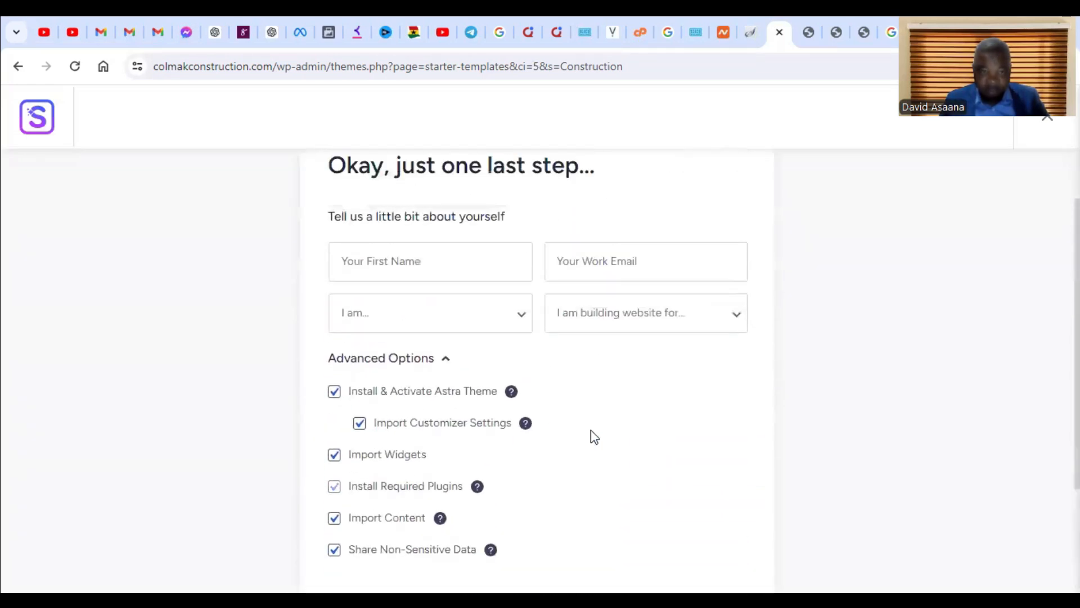
{"action": "left_click", "coordinate": [415, 259]}
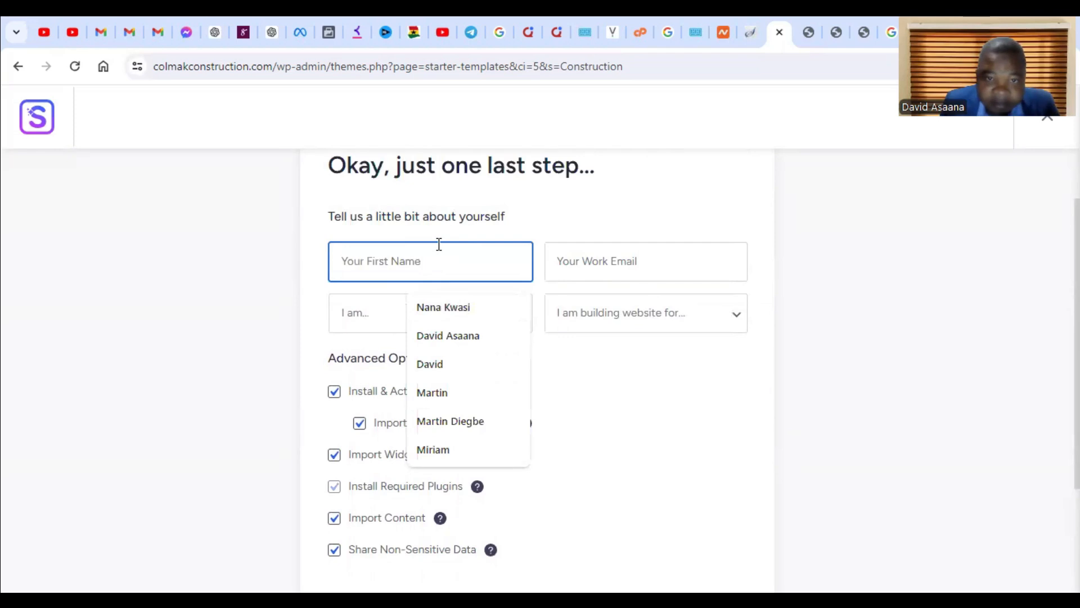
{"action": "left_click", "coordinate": [462, 344]}
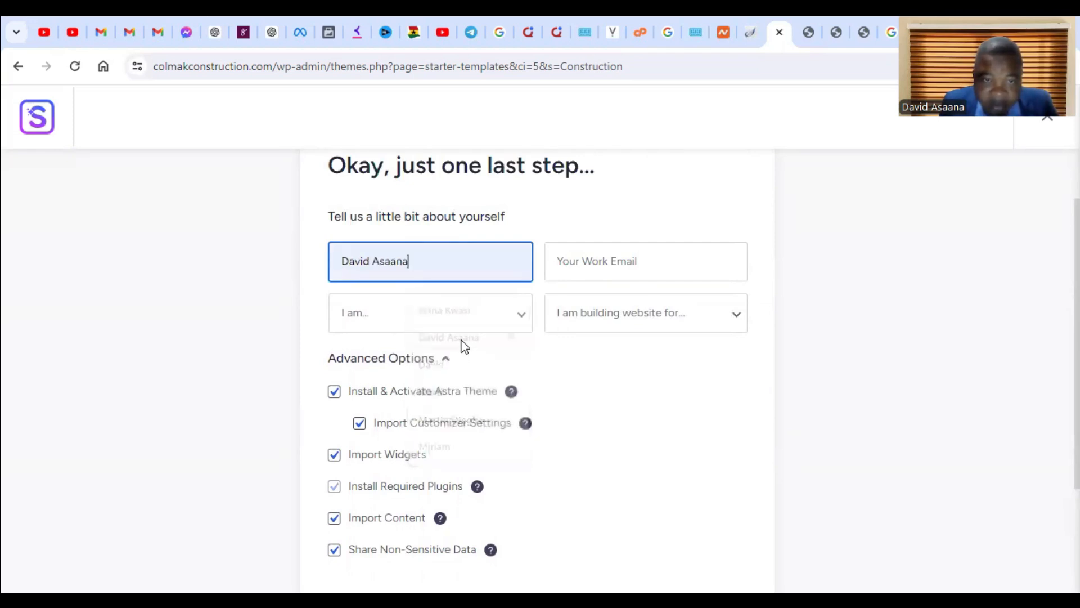
{"action": "left_click", "coordinate": [515, 322]}
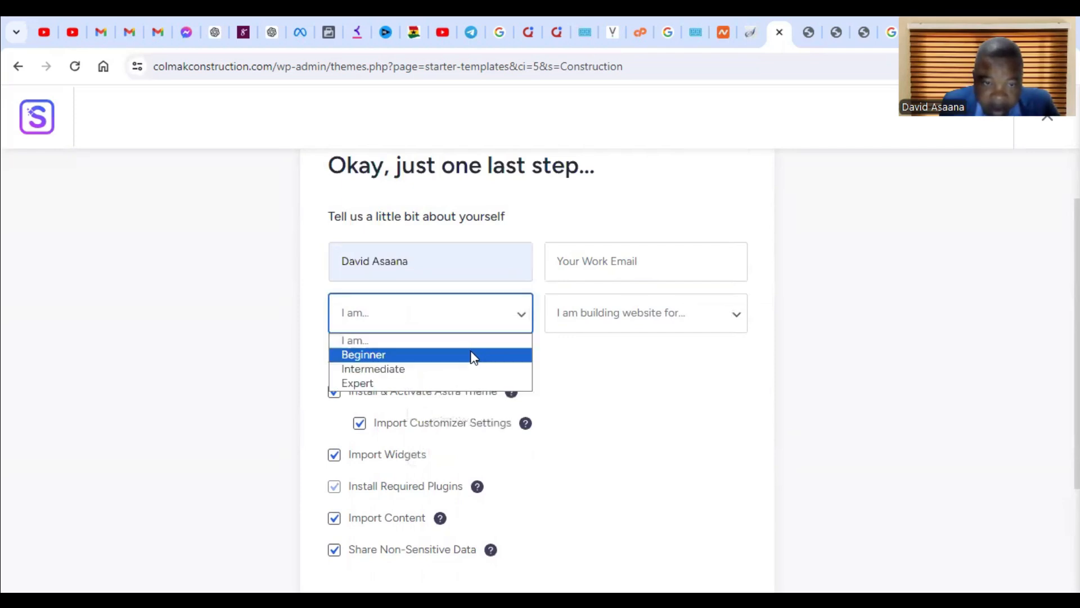
{"action": "left_click", "coordinate": [417, 383]}
{"action": "left_click", "coordinate": [652, 263]}
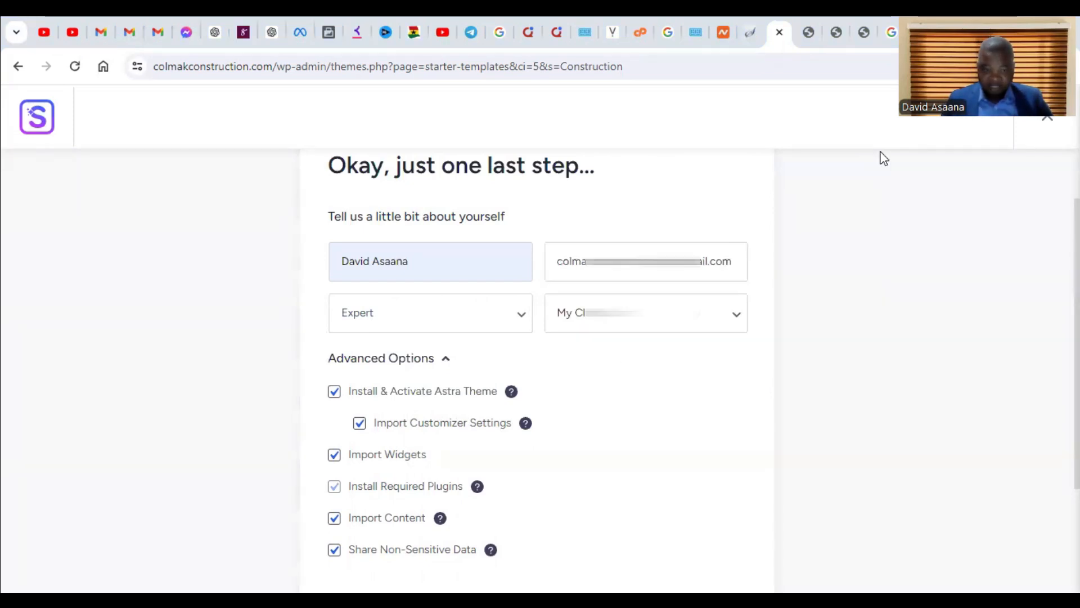
Step: Review the details, keeping Expert, My Client and all advanced import options, and submit the form to build the website
{"action": "scroll", "coordinate": [439, 391], "scroll_direction": "down", "scroll_amount": 3}
{"action": "scroll", "coordinate": [779, 345], "scroll_direction": "up", "scroll_amount": 4}
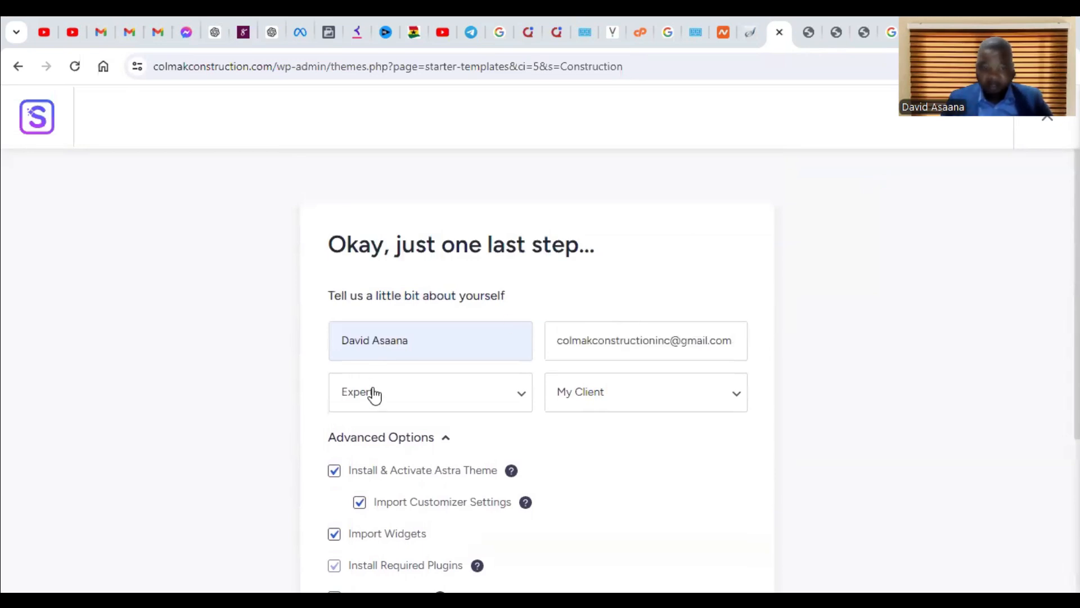
{"action": "left_click", "coordinate": [509, 405]}
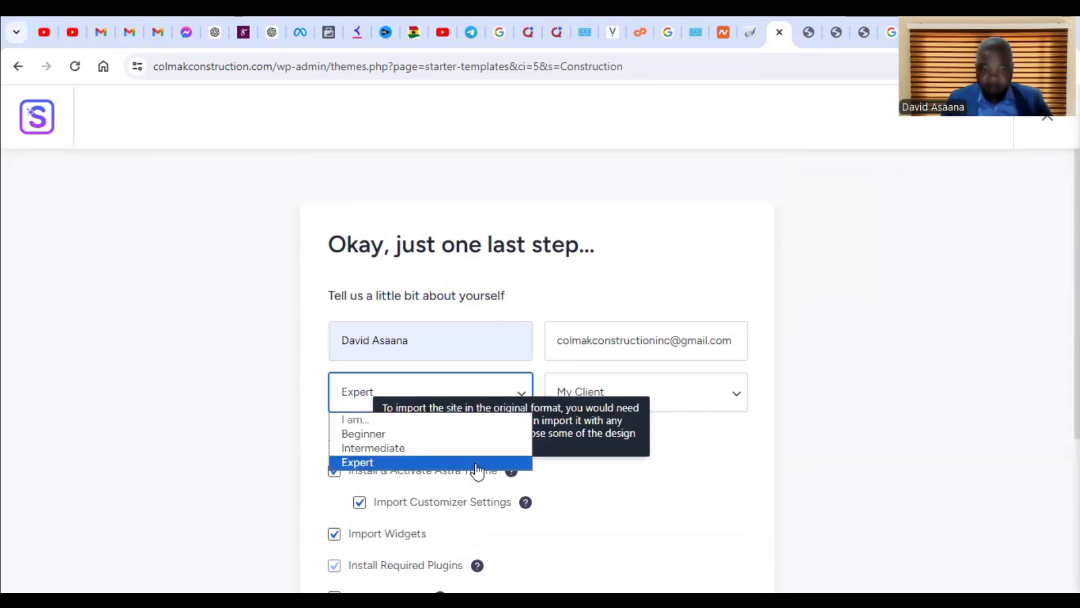
{"action": "left_click", "coordinate": [479, 461]}
{"action": "scroll", "coordinate": [656, 332], "scroll_direction": "down", "scroll_amount": 3}
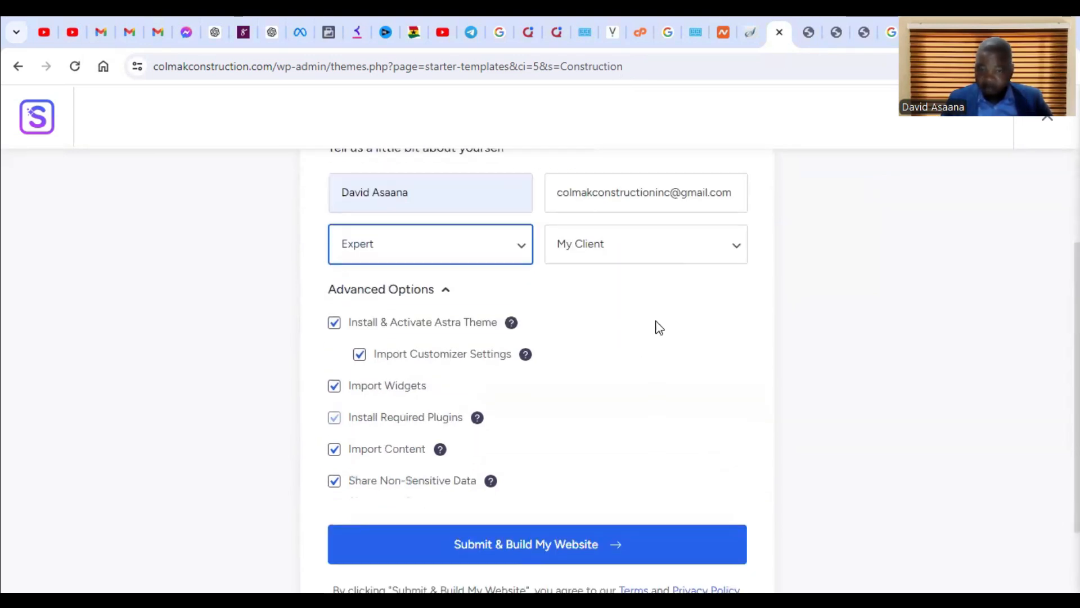
{"action": "left_click", "coordinate": [716, 241]}
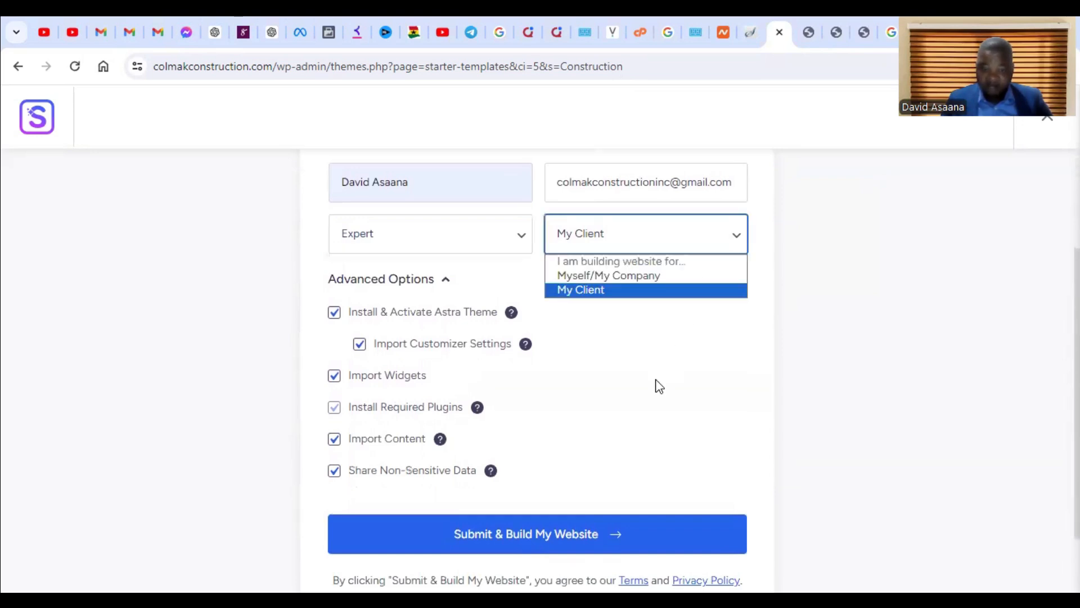
{"action": "left_click", "coordinate": [659, 387]}
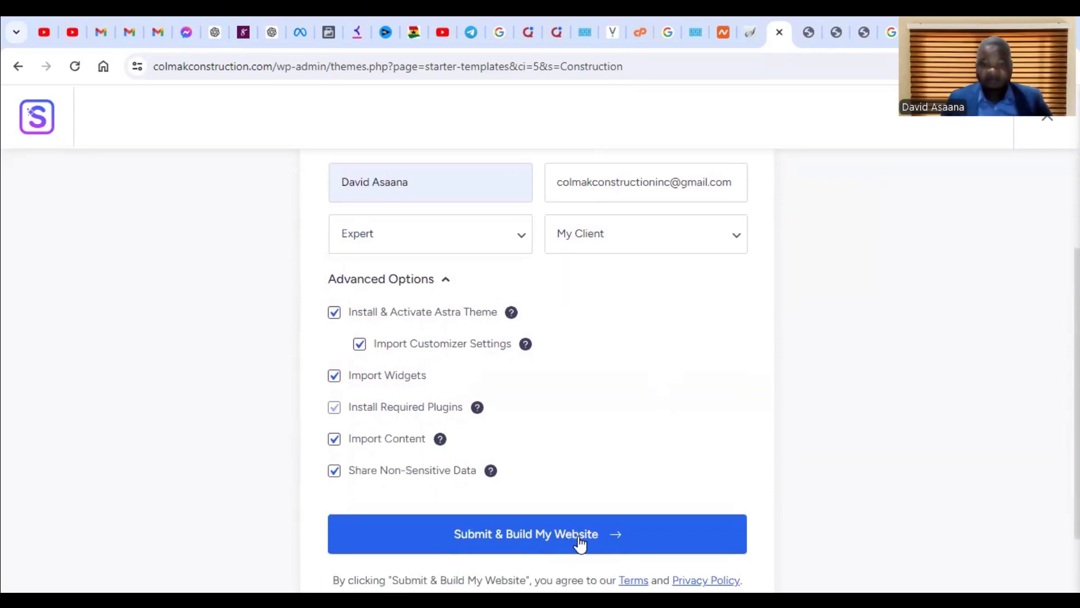
{"action": "left_click", "coordinate": [579, 544]}
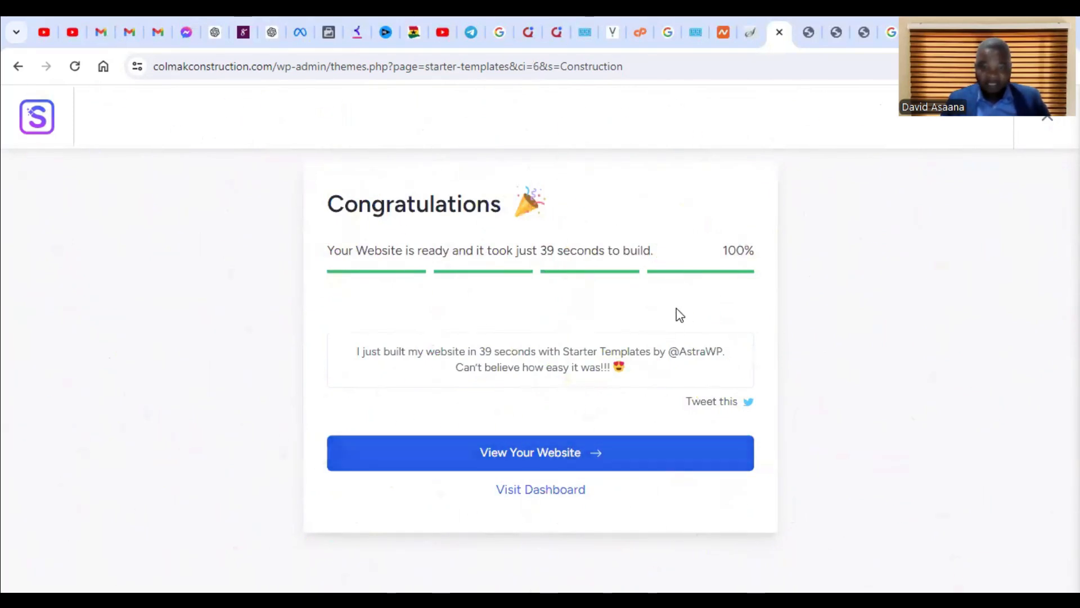
Step: Open the newly built website and look over the sections of its home page
{"action": "left_click", "coordinate": [580, 464]}
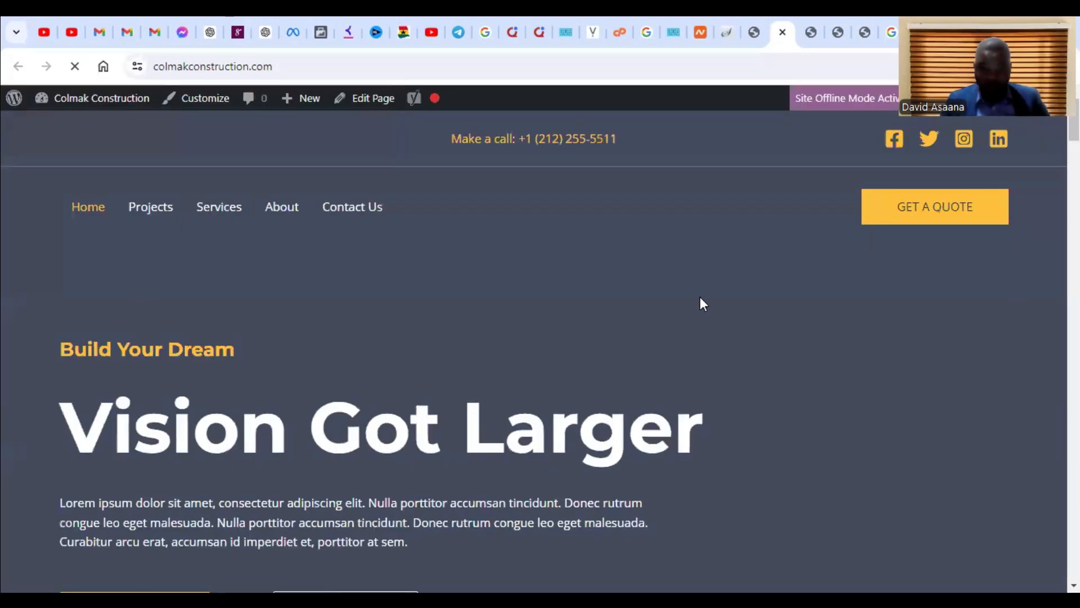
{"action": "scroll", "coordinate": [700, 298], "scroll_direction": "down", "scroll_amount": 10}
{"action": "scroll", "coordinate": [700, 327], "scroll_direction": "down", "scroll_amount": 20}
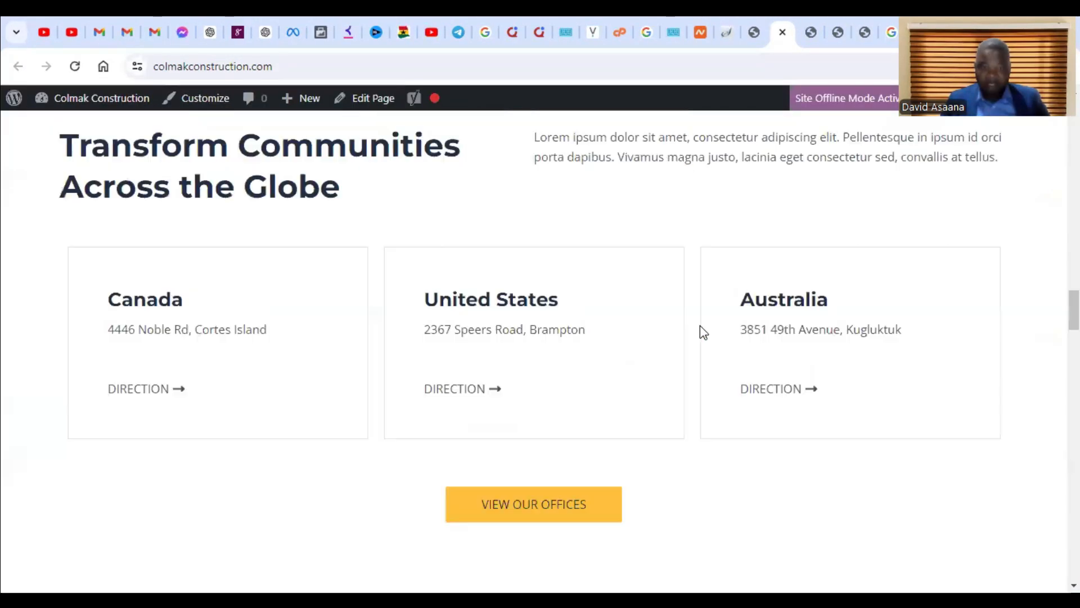
{"action": "scroll", "coordinate": [636, 397], "scroll_direction": "down", "scroll_amount": 15}
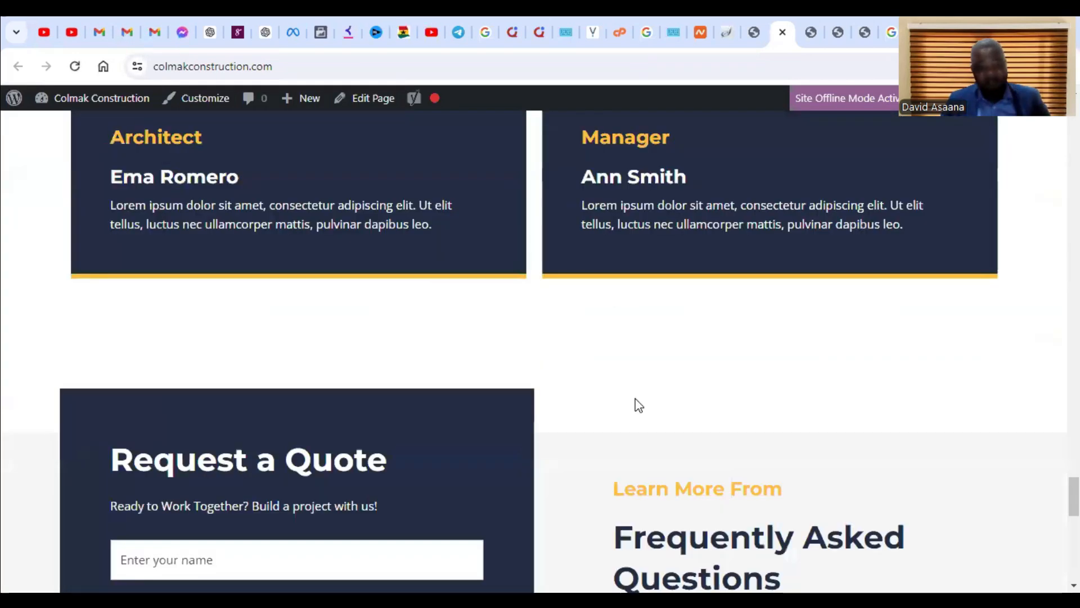
{"action": "scroll", "coordinate": [638, 401], "scroll_direction": "up", "scroll_amount": 5}
{"action": "scroll", "coordinate": [638, 403], "scroll_direction": "up", "scroll_amount": 20}
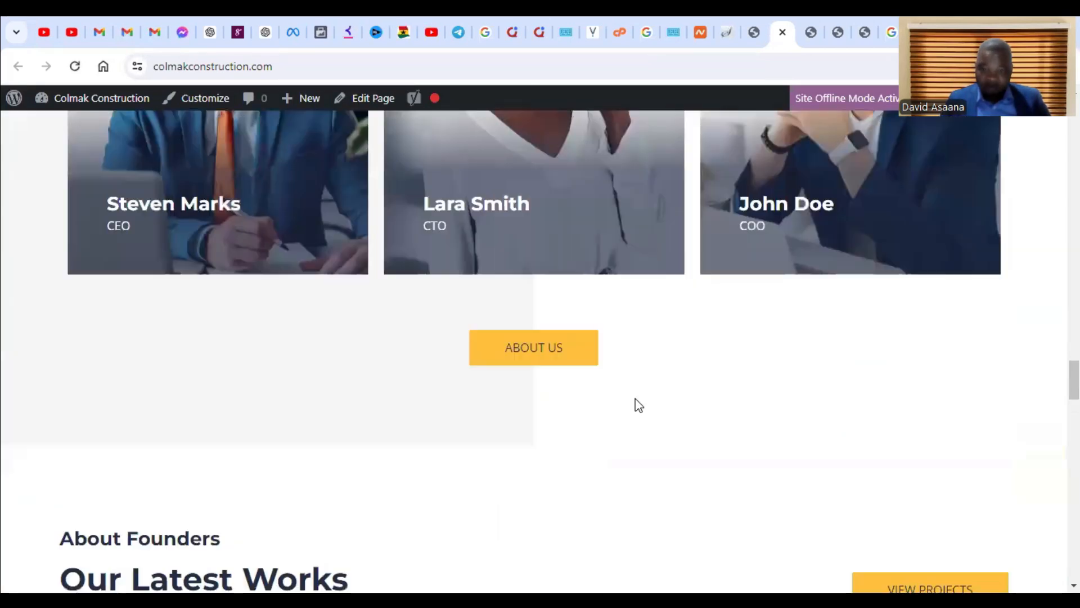
{"action": "scroll", "coordinate": [708, 341], "scroll_direction": "up", "scroll_amount": 5}
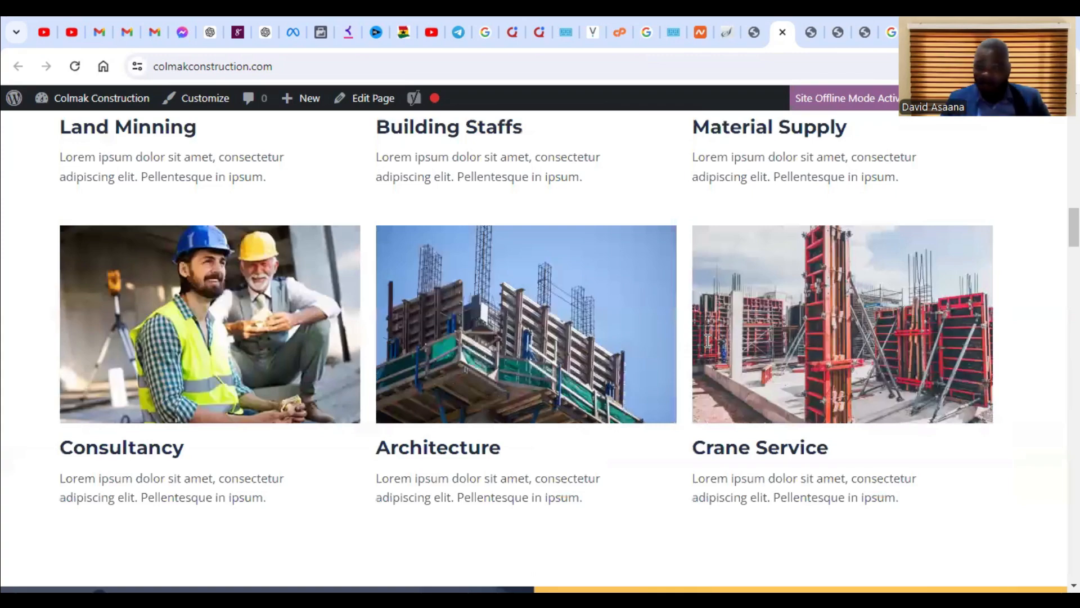
Step: Look over the customized home page from the hero banner to the services section
{"action": "scroll", "coordinate": [756, 343], "scroll_direction": "up", "scroll_amount": 10}
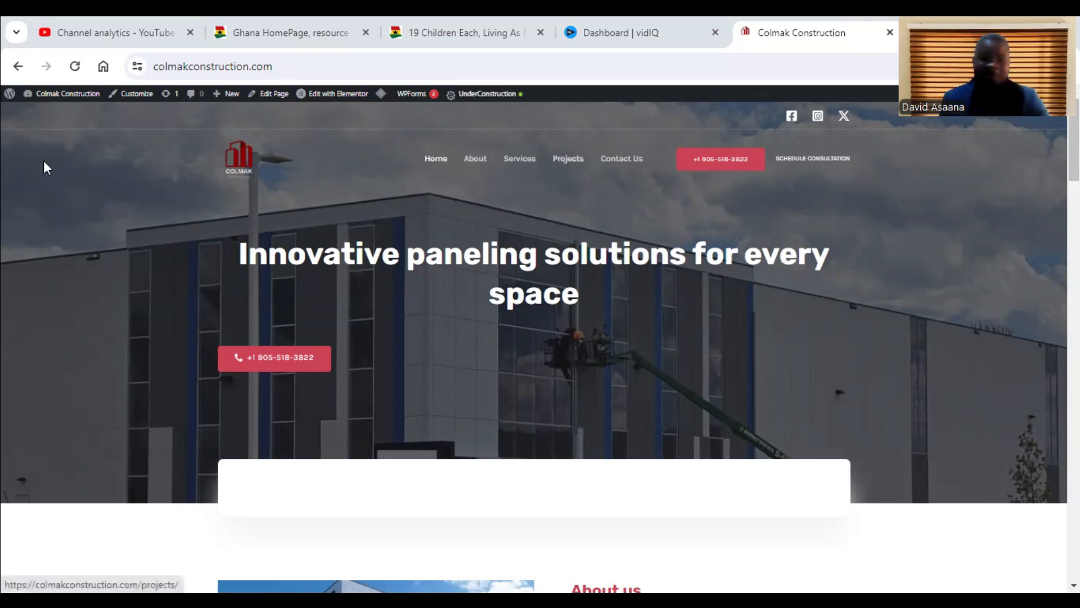
{"action": "scroll", "coordinate": [424, 287], "scroll_direction": "down", "scroll_amount": 4}
{"action": "scroll", "coordinate": [714, 368], "scroll_direction": "up", "scroll_amount": 4}
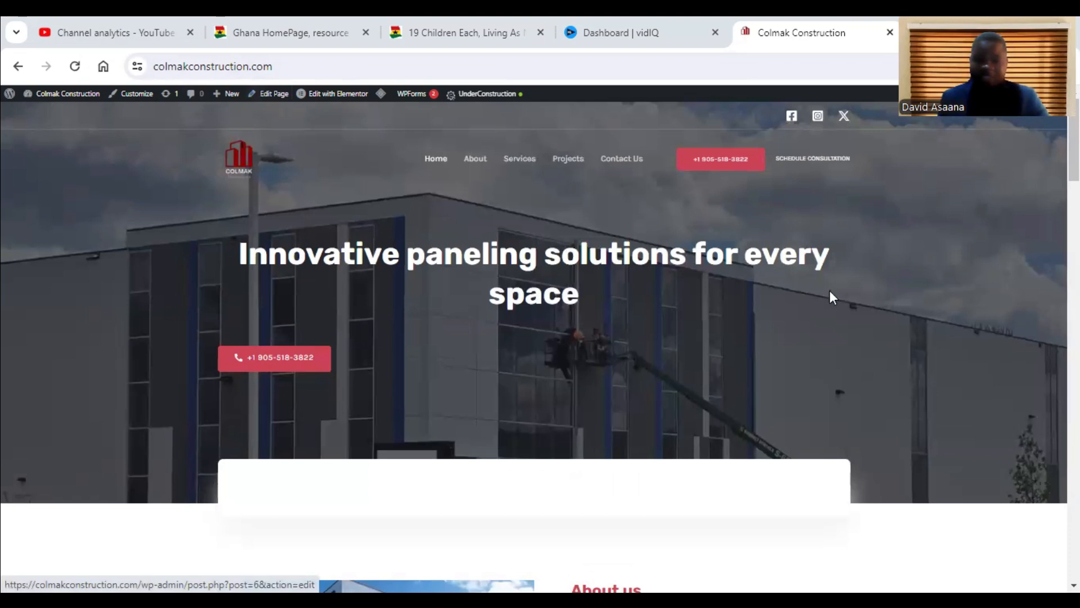
{"action": "scroll", "coordinate": [828, 298], "scroll_direction": "down", "scroll_amount": 20}
{"action": "scroll", "coordinate": [827, 304], "scroll_direction": "up", "scroll_amount": 6}
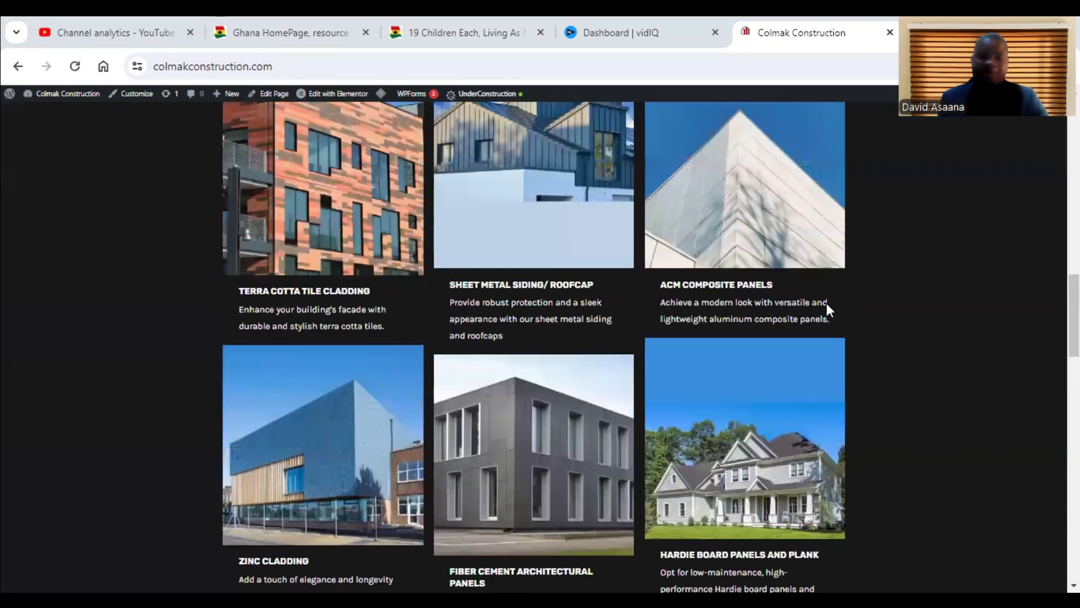
{"action": "scroll", "coordinate": [828, 307], "scroll_direction": "up", "scroll_amount": 12}
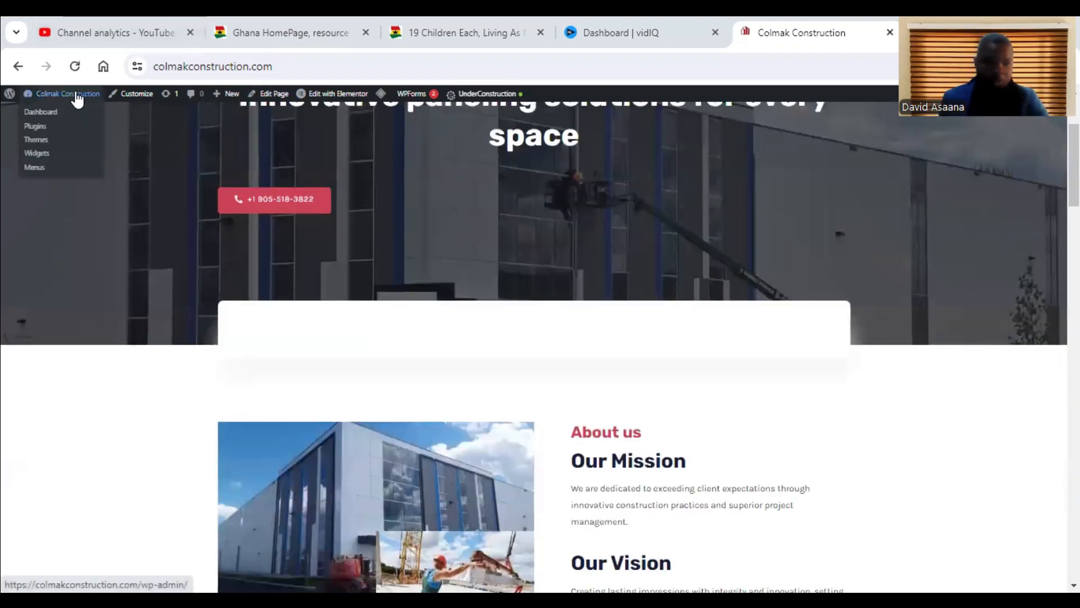
Step: Open the site's admin dashboard in a new browser tab and switch to it
{"action": "right_click", "coordinate": [75, 97]}
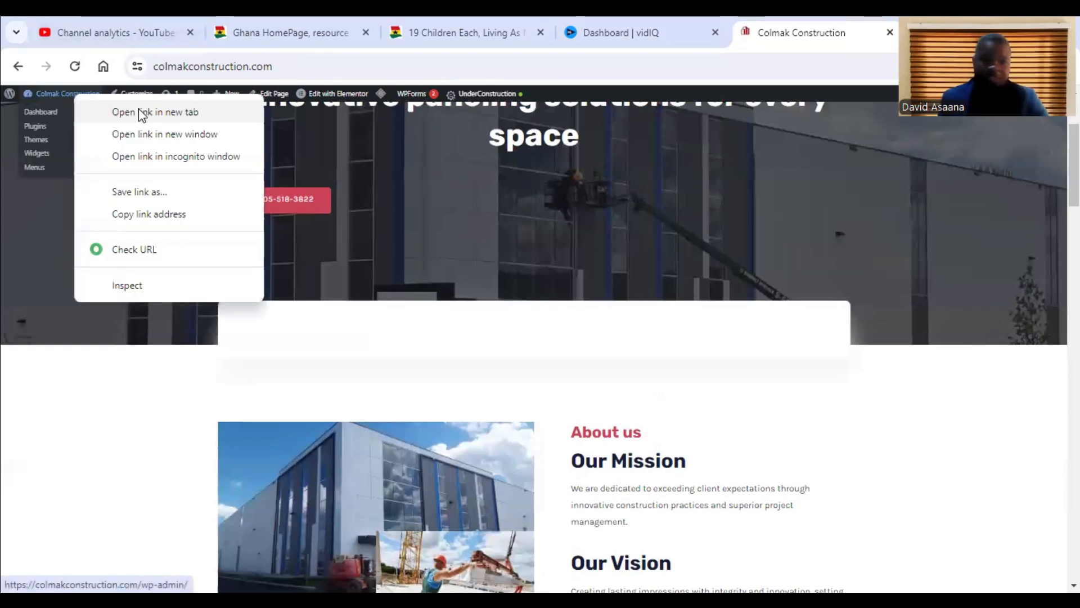
{"action": "left_click", "coordinate": [204, 112]}
{"action": "left_click", "coordinate": [814, 31]}
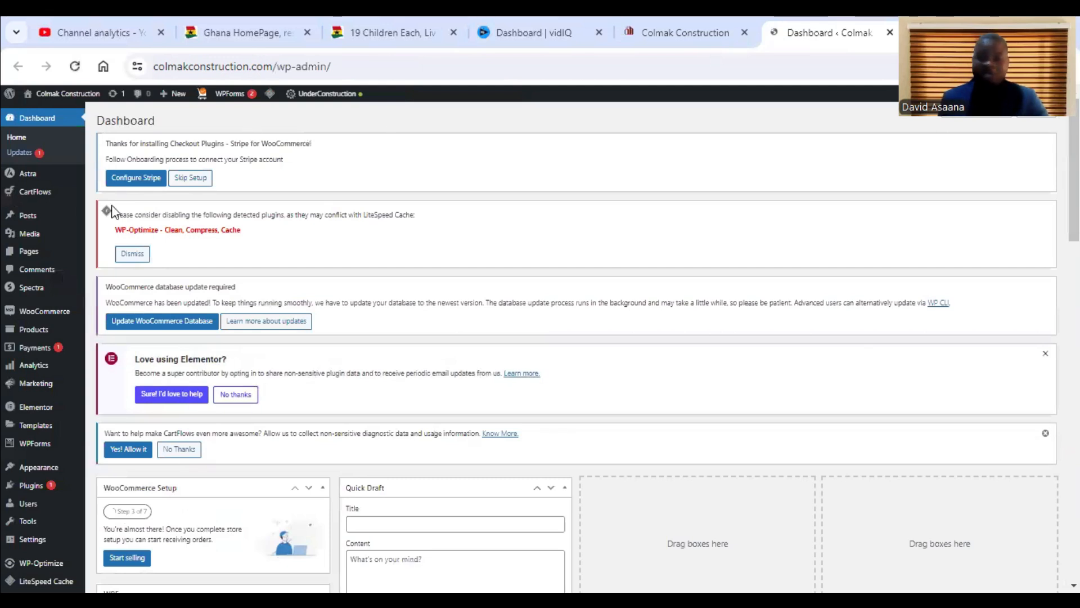
Step: Return to the live site, go to its Home page and look over the hero and the content below it
{"action": "left_click", "coordinate": [651, 32]}
{"action": "scroll", "coordinate": [489, 247], "scroll_direction": "up", "scroll_amount": 3}
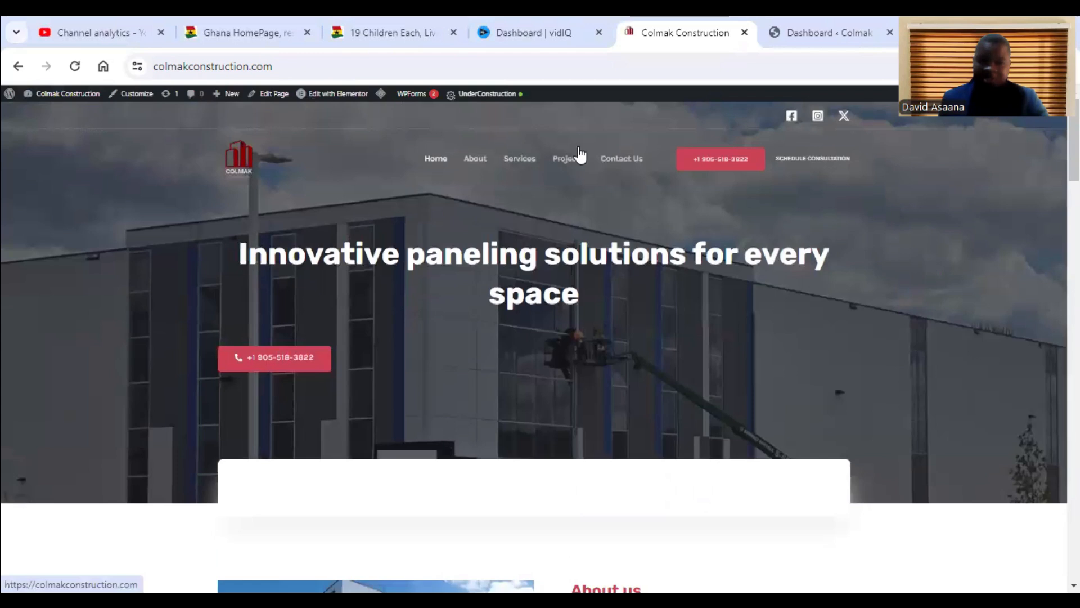
{"action": "left_click", "coordinate": [436, 158]}
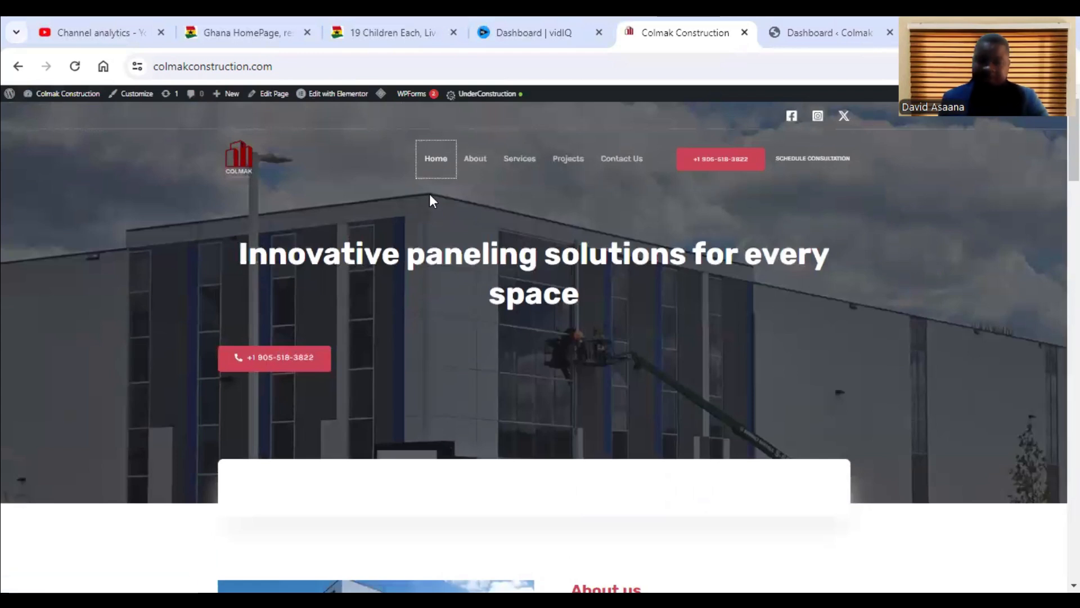
{"action": "scroll", "coordinate": [595, 275], "scroll_direction": "down", "scroll_amount": 5}
{"action": "scroll", "coordinate": [598, 266], "scroll_direction": "up", "scroll_amount": 5}
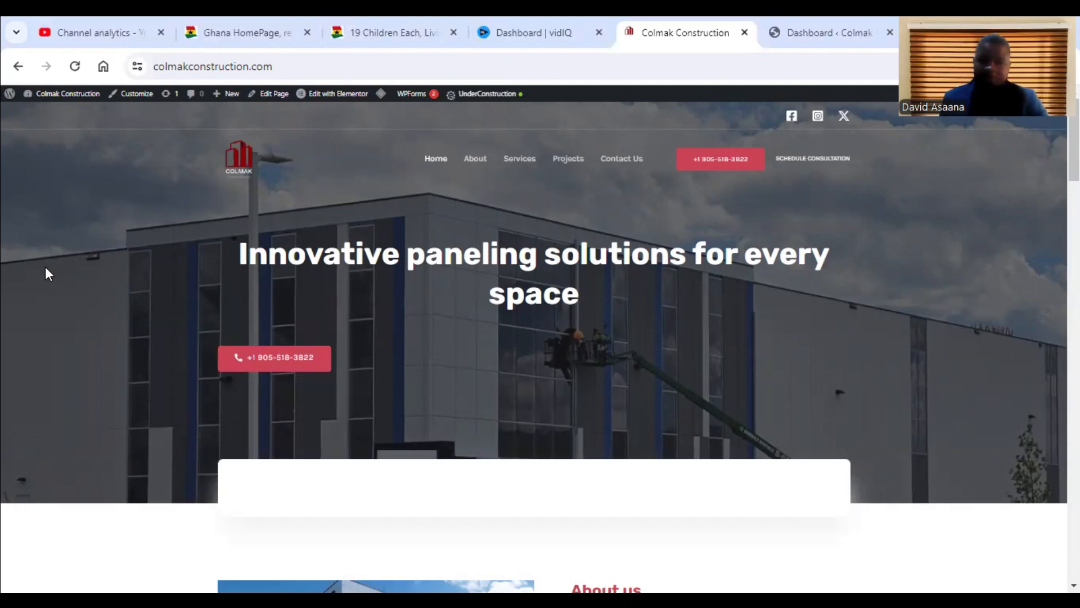
Step: Open the home page in Elementor and select the hero heading with its title text ready for editing
{"action": "left_click", "coordinate": [340, 99]}
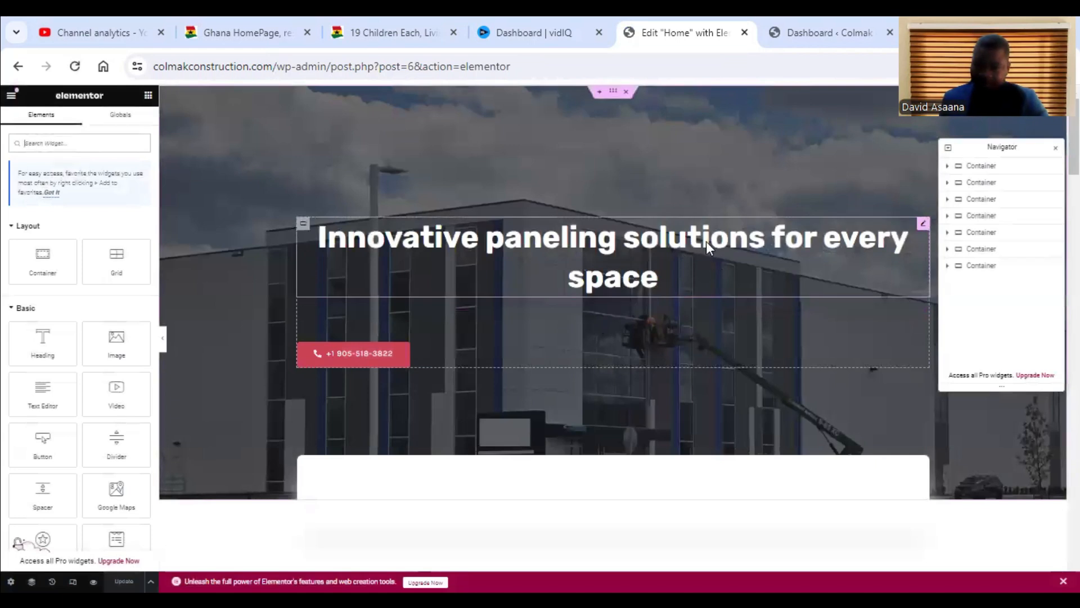
{"action": "left_click", "coordinate": [669, 235]}
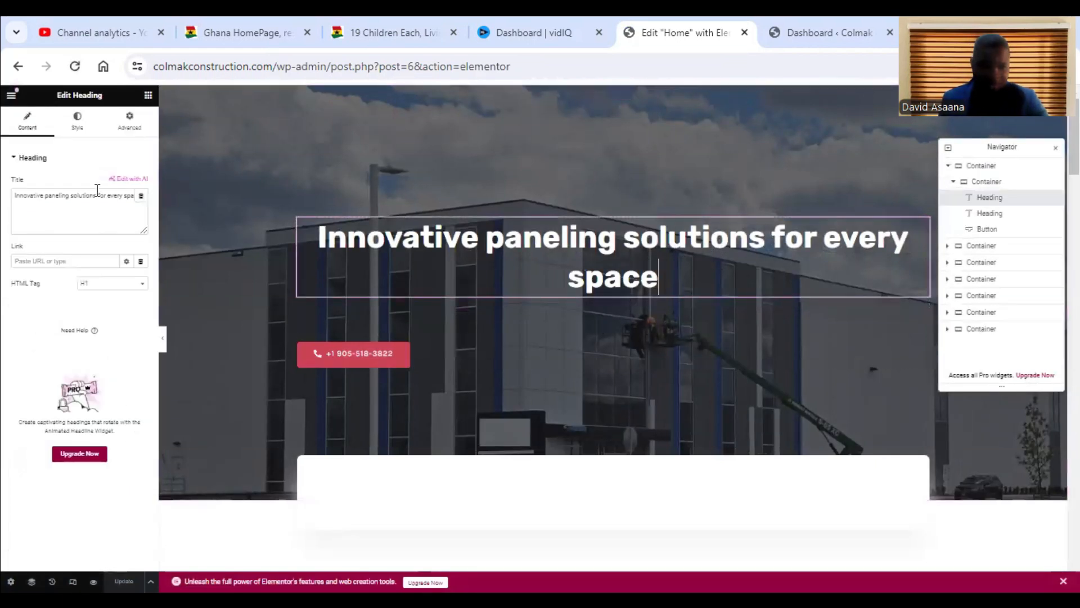
{"action": "left_click", "coordinate": [50, 200]}
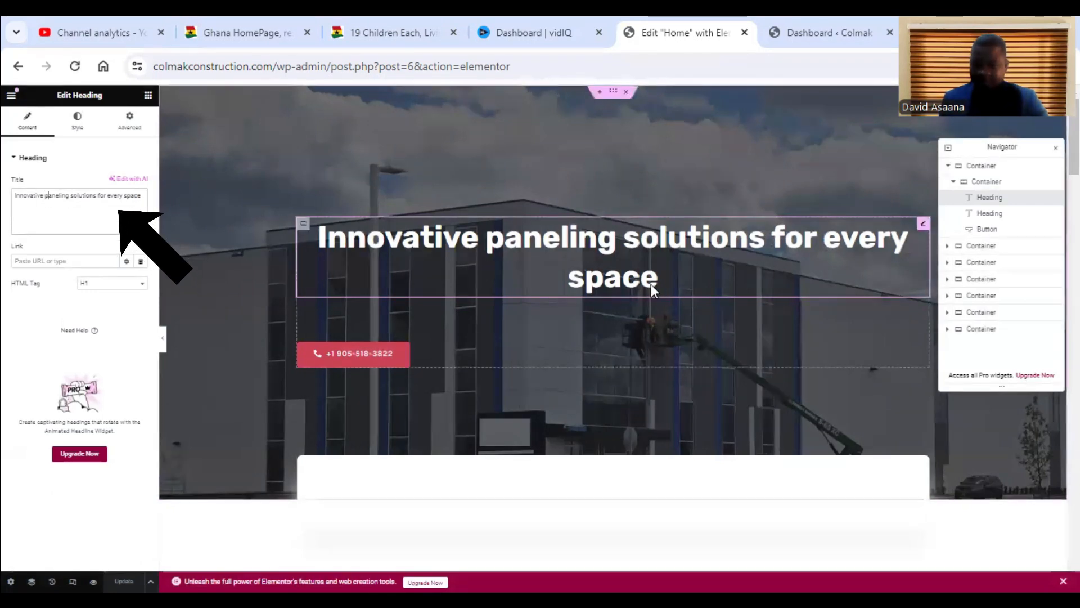
{"action": "scroll", "coordinate": [679, 265], "scroll_direction": "down", "scroll_amount": 10}
{"action": "scroll", "coordinate": [692, 266], "scroll_direction": "up", "scroll_amount": 10}
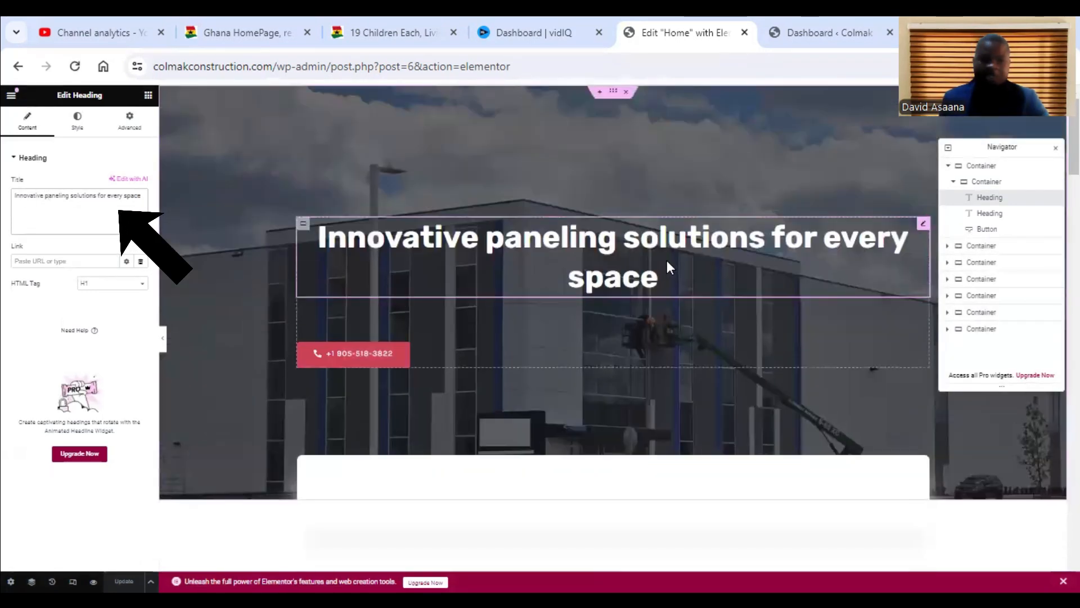
Step: Select the phone button in the hero section and examine its content, normal style and hover style settings
{"action": "left_click", "coordinate": [379, 367]}
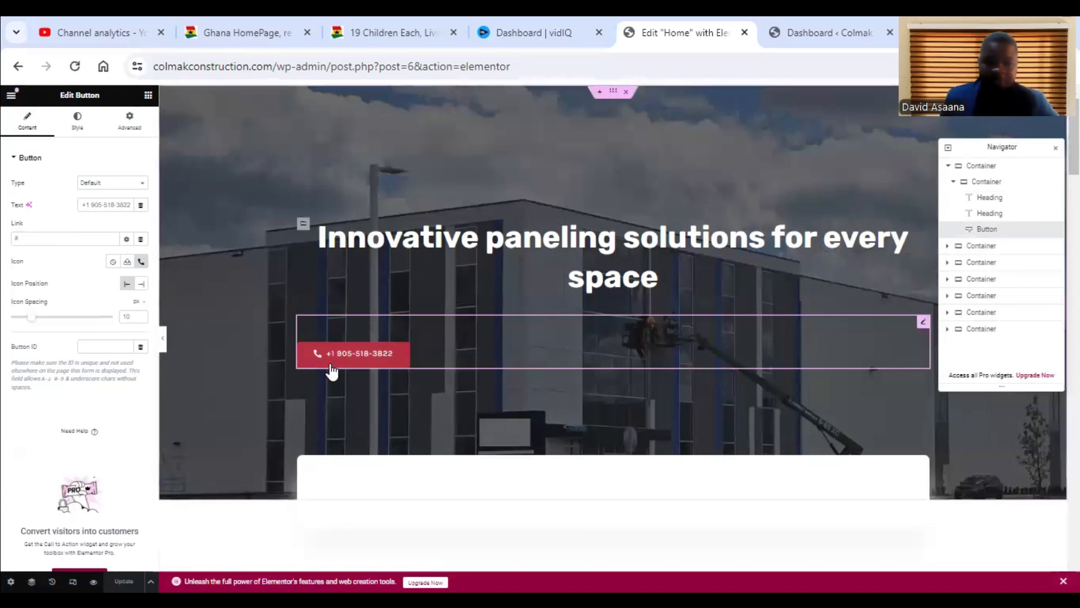
{"action": "left_click", "coordinate": [88, 133]}
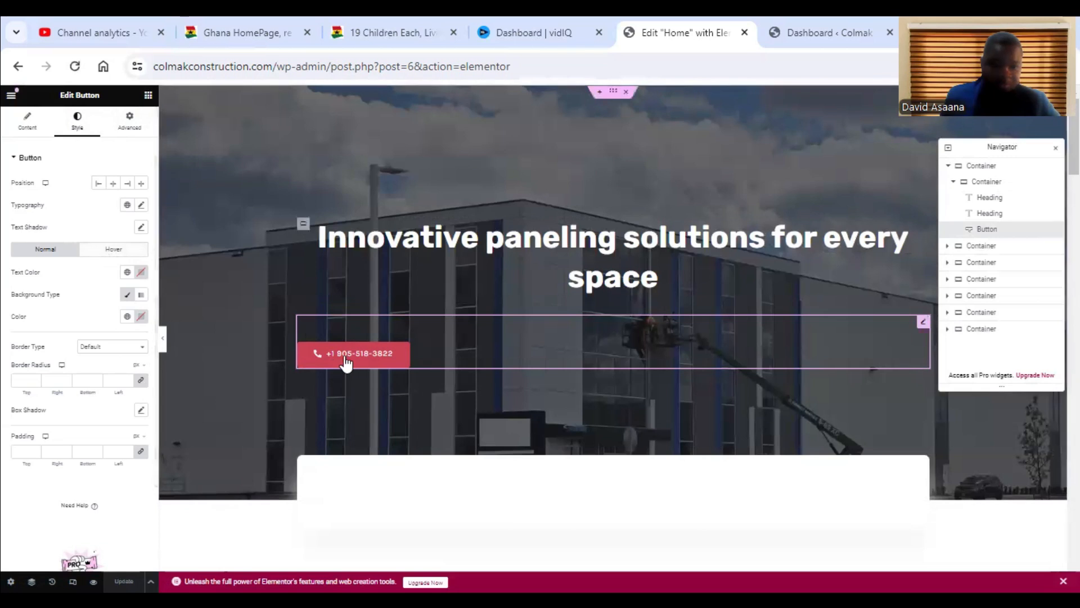
{"action": "left_click", "coordinate": [111, 249]}
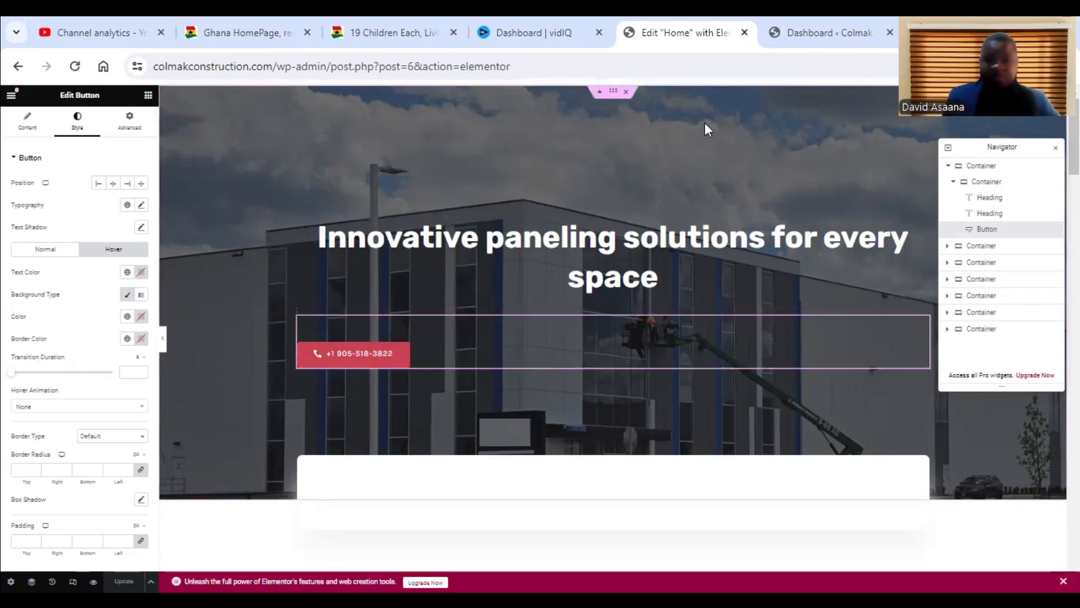
Step: Examine the hero container's background image settings and the media library's file upload option, leaving without choosing a file
{"action": "left_click", "coordinate": [613, 95]}
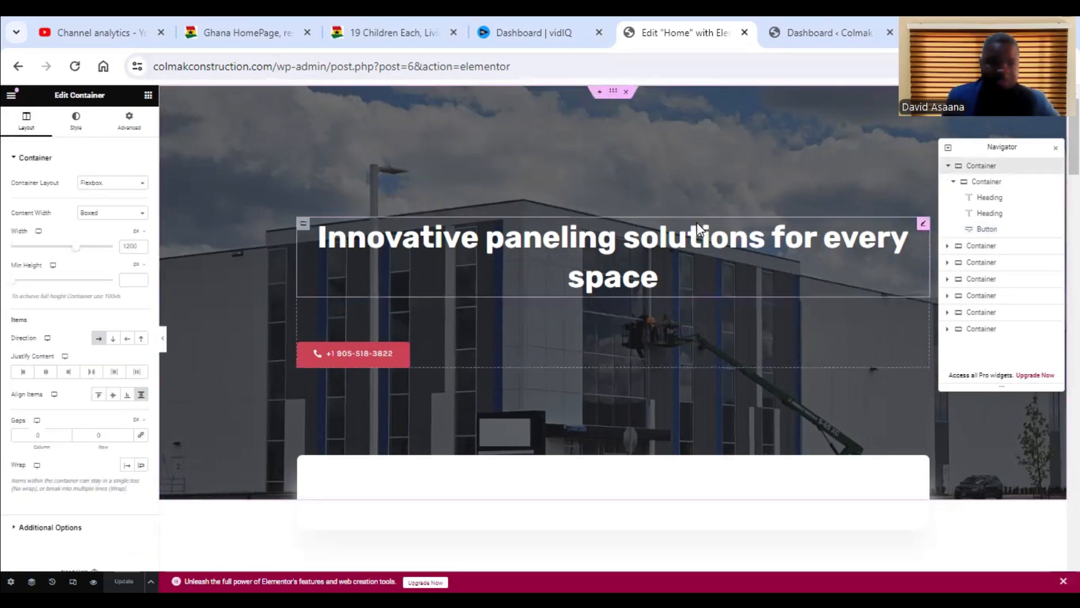
{"action": "left_click", "coordinate": [81, 132]}
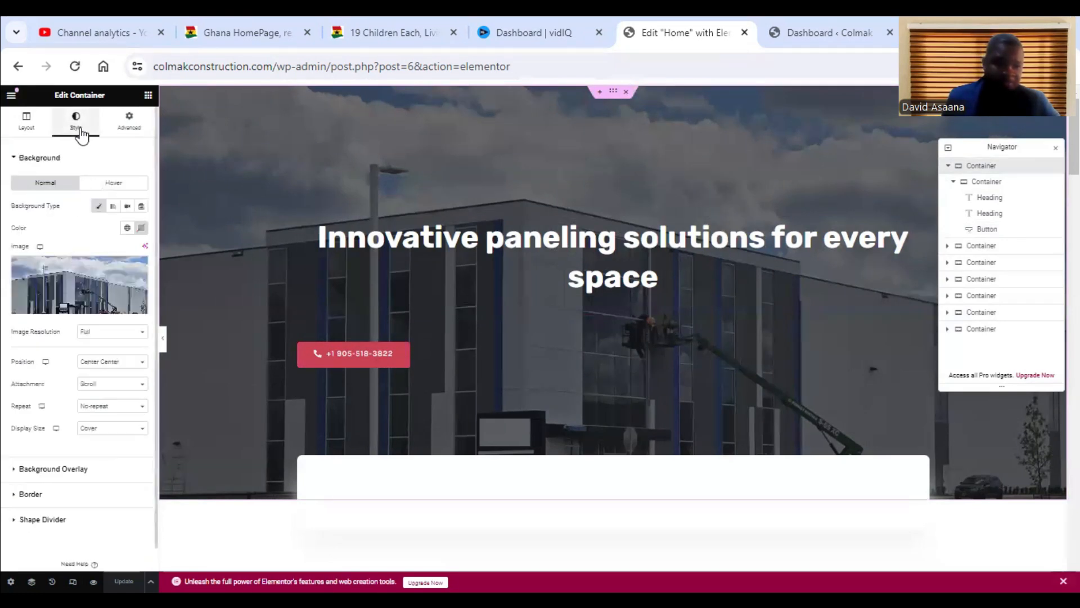
{"action": "left_click", "coordinate": [76, 310]}
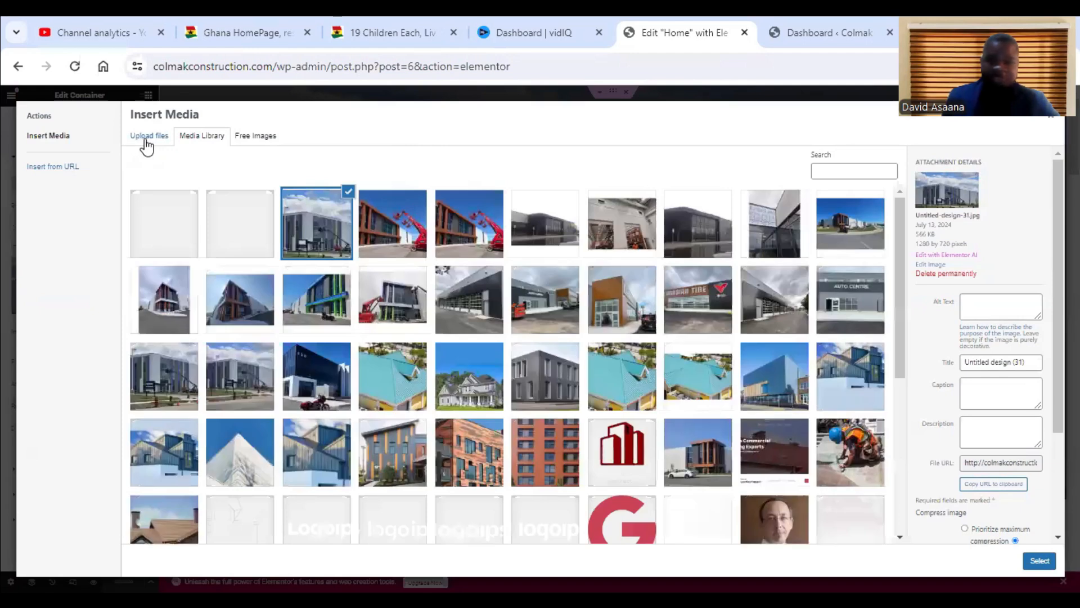
{"action": "left_click", "coordinate": [146, 143]}
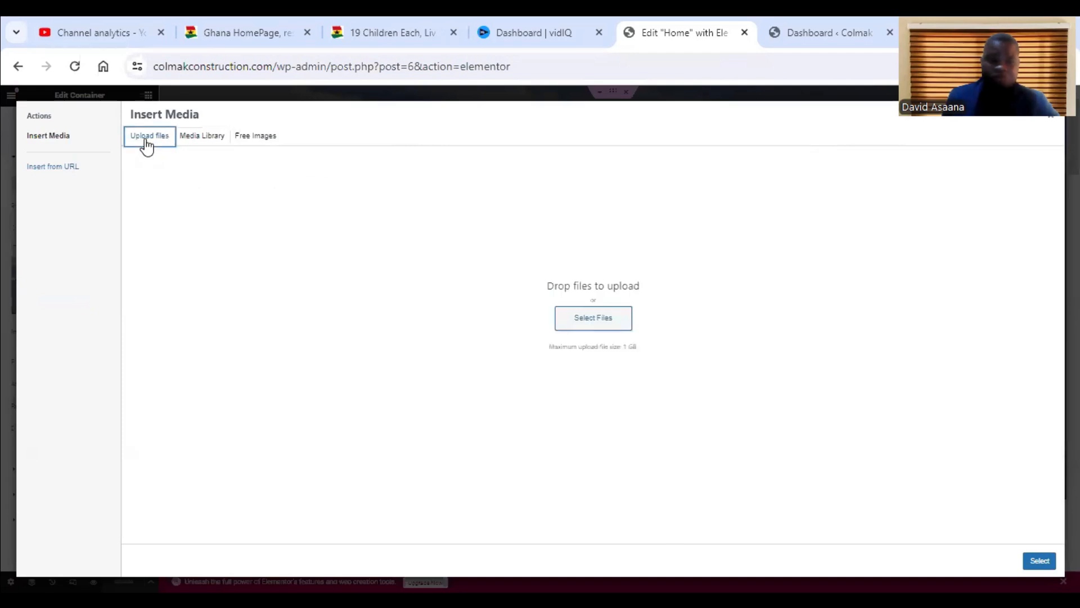
{"action": "left_click", "coordinate": [599, 324]}
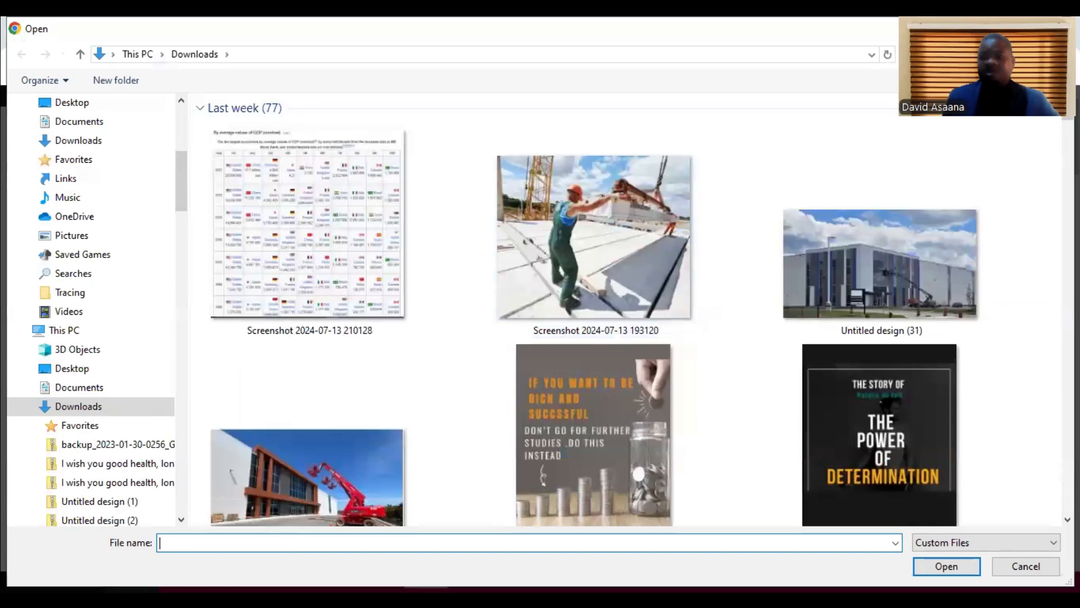
{"action": "key", "text": "Escape"}
{"action": "left_click", "coordinate": [1058, 121]}
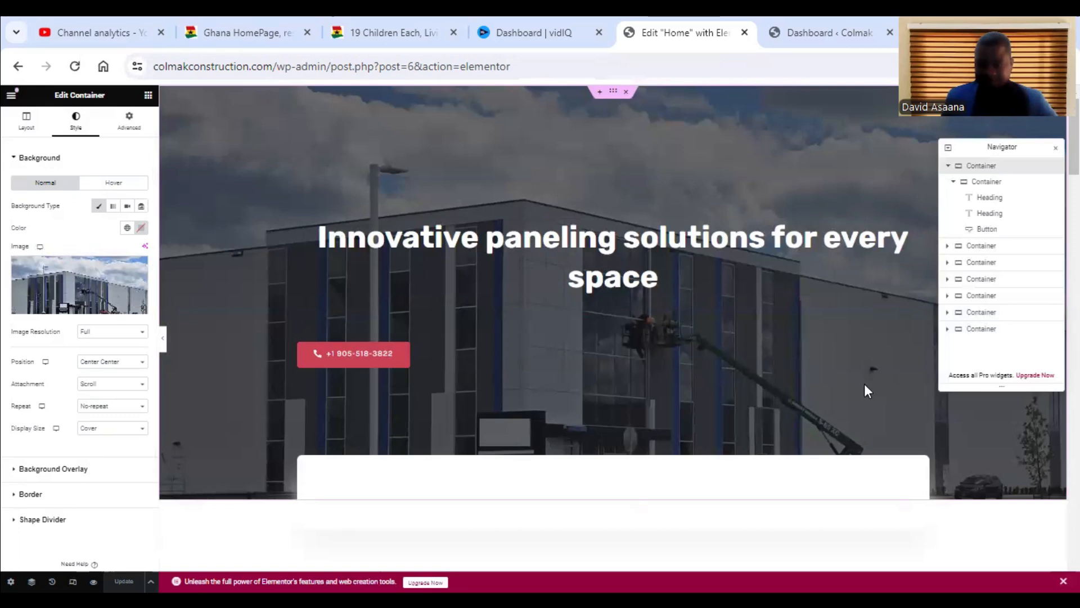
Step: Look through the home page sections in the editor down to the footer and check the layout choices for a new container
{"action": "scroll", "coordinate": [864, 384], "scroll_direction": "down", "scroll_amount": 8}
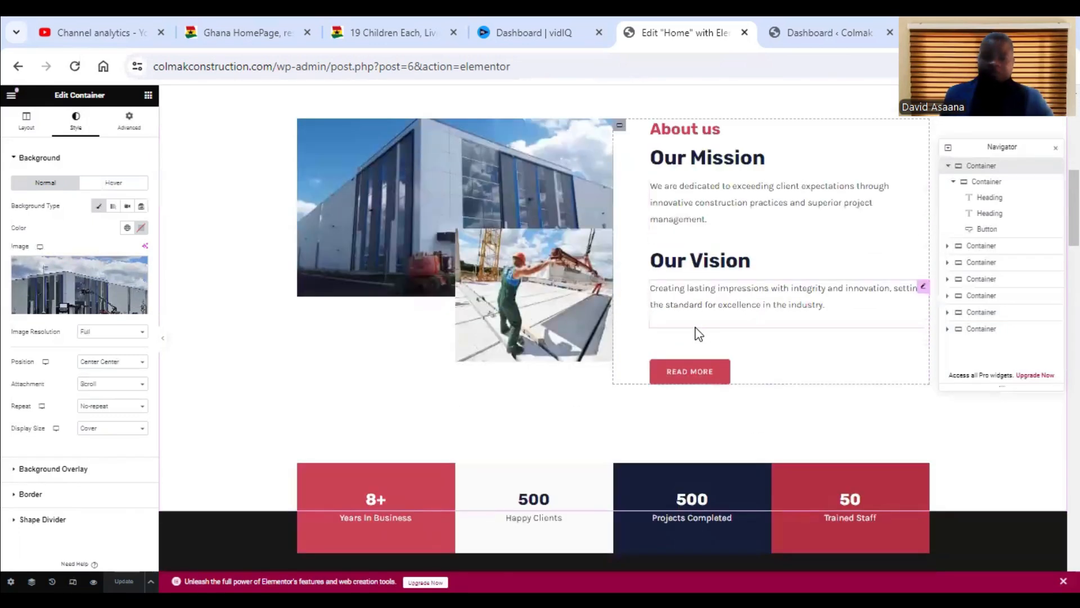
{"action": "scroll", "coordinate": [580, 333], "scroll_direction": "up", "scroll_amount": 7}
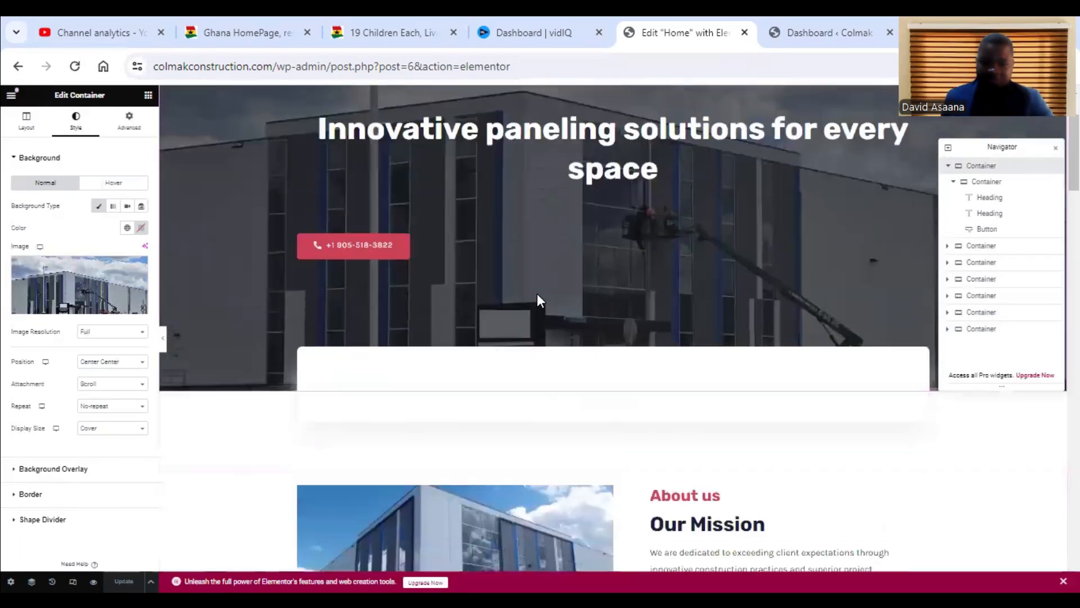
{"action": "scroll", "coordinate": [537, 315], "scroll_direction": "down", "scroll_amount": 3}
{"action": "scroll", "coordinate": [535, 334], "scroll_direction": "up", "scroll_amount": 4}
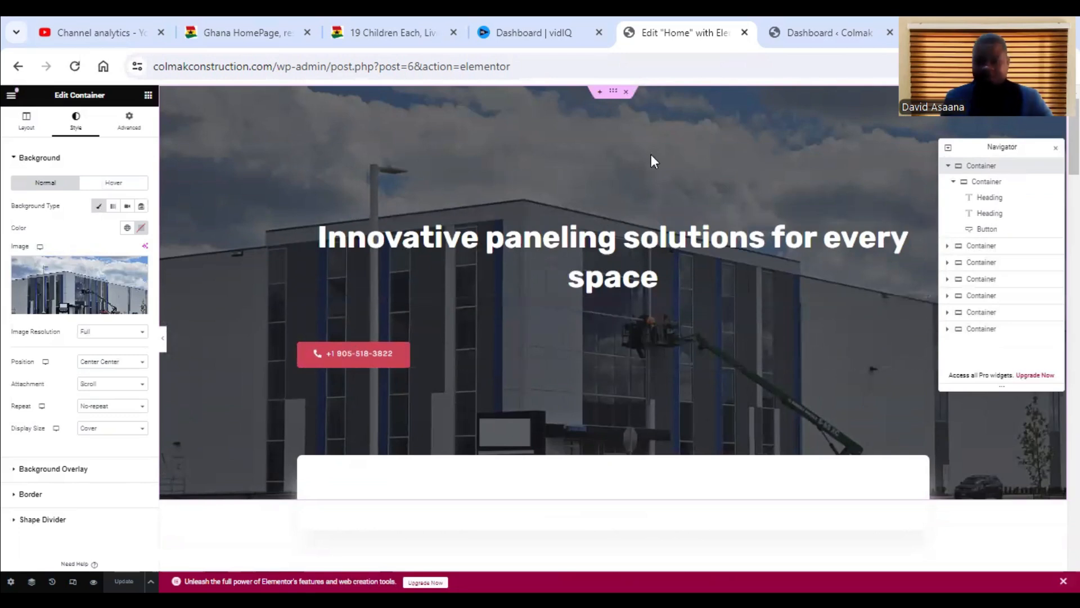
{"action": "scroll", "coordinate": [619, 236], "scroll_direction": "down", "scroll_amount": 7}
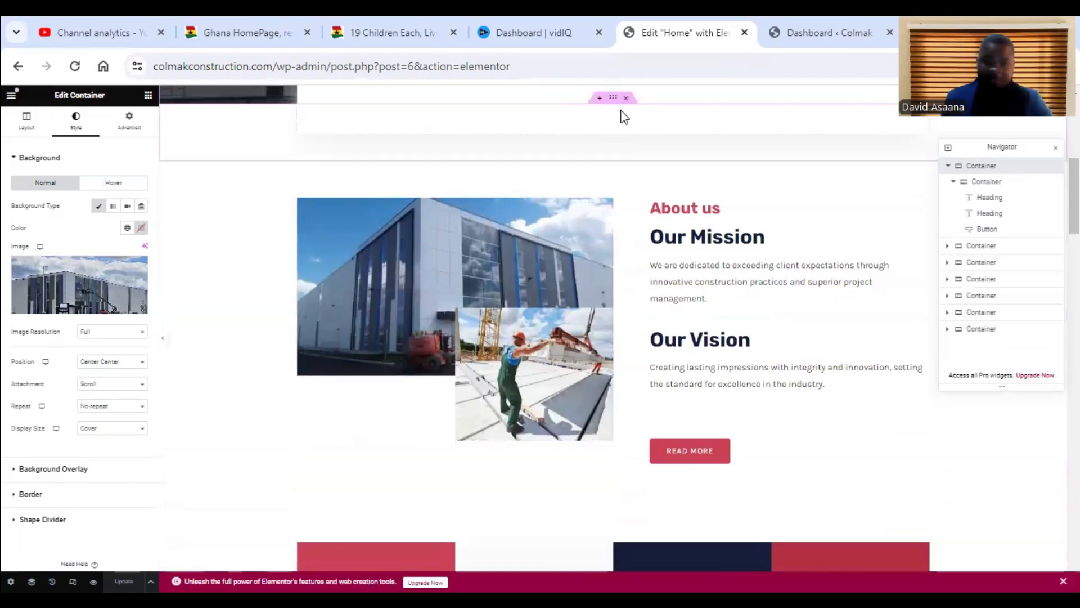
{"action": "scroll", "coordinate": [563, 230], "scroll_direction": "down", "scroll_amount": 8}
{"action": "scroll", "coordinate": [568, 234], "scroll_direction": "down", "scroll_amount": 10}
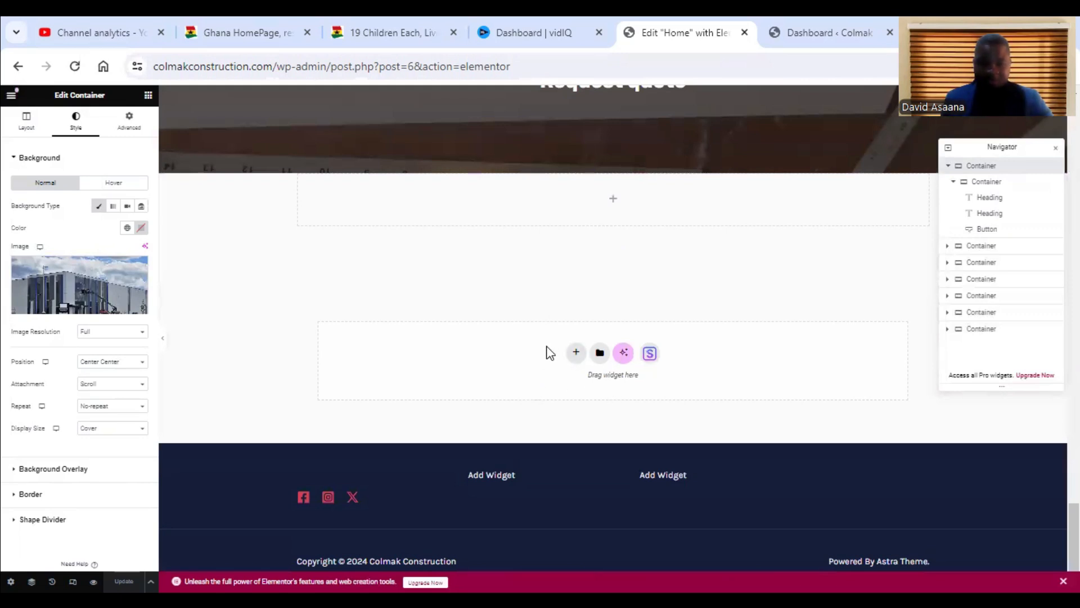
{"action": "left_click", "coordinate": [575, 352]}
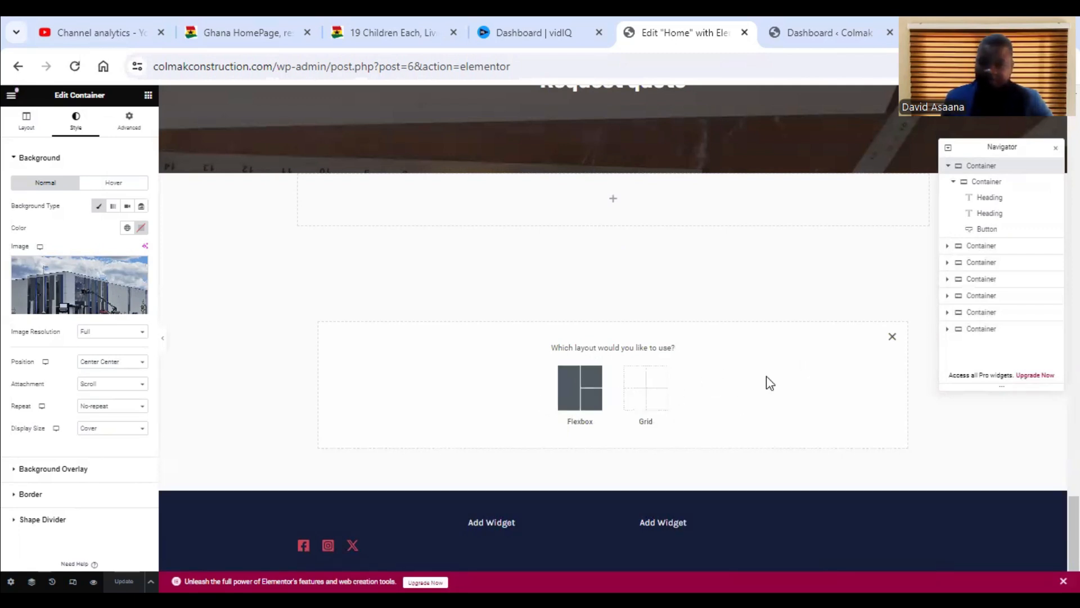
{"action": "left_click", "coordinate": [893, 340]}
Step: Look back up through the home page sections and check the layout choices for a new container just below the hero section
{"action": "scroll", "coordinate": [892, 342], "scroll_direction": "up", "scroll_amount": 12}
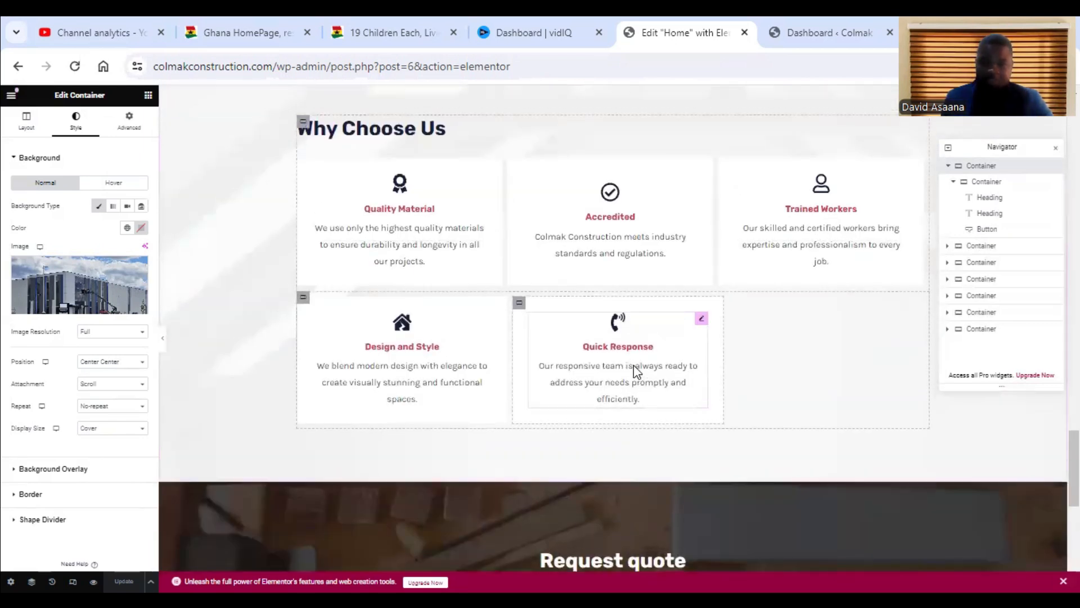
{"action": "scroll", "coordinate": [599, 315], "scroll_direction": "up", "scroll_amount": 10}
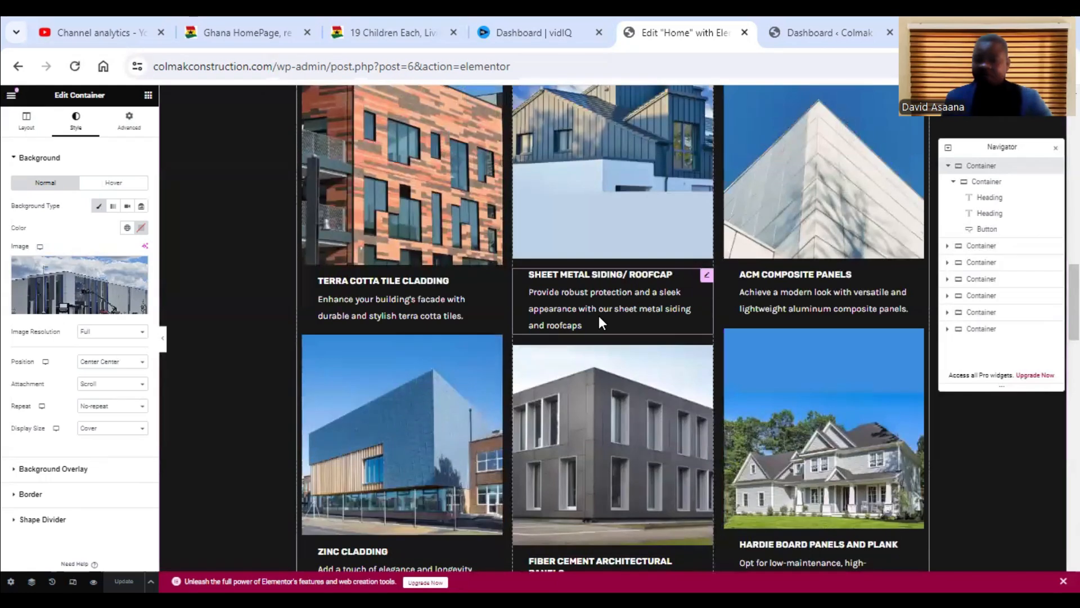
{"action": "scroll", "coordinate": [643, 307], "scroll_direction": "up", "scroll_amount": 6}
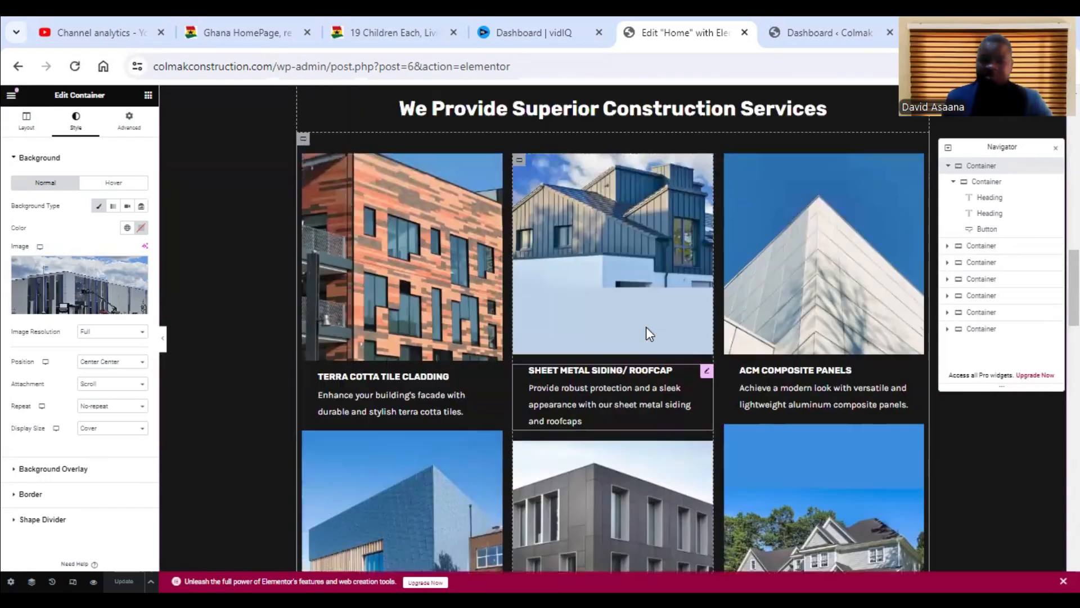
{"action": "scroll", "coordinate": [800, 316], "scroll_direction": "up", "scroll_amount": 5}
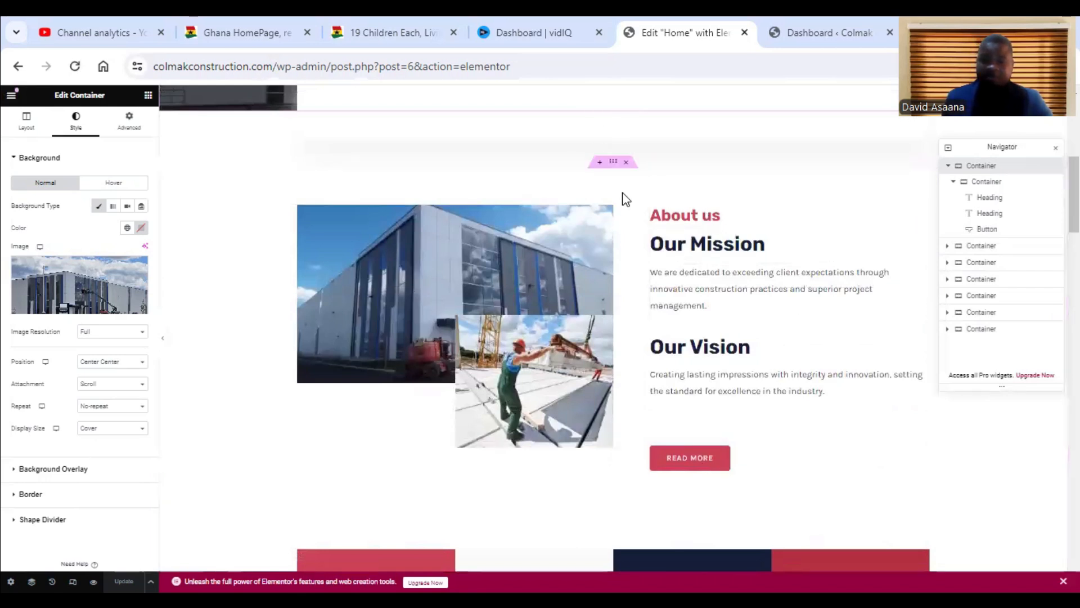
{"action": "scroll", "coordinate": [624, 225], "scroll_direction": "up", "scroll_amount": 4}
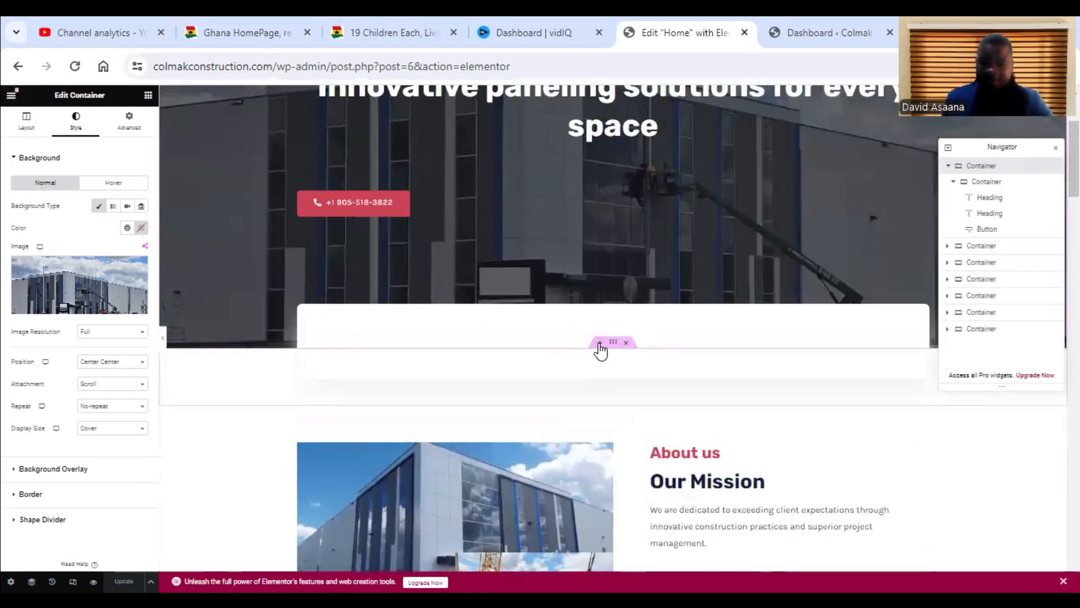
{"action": "left_click", "coordinate": [600, 342]}
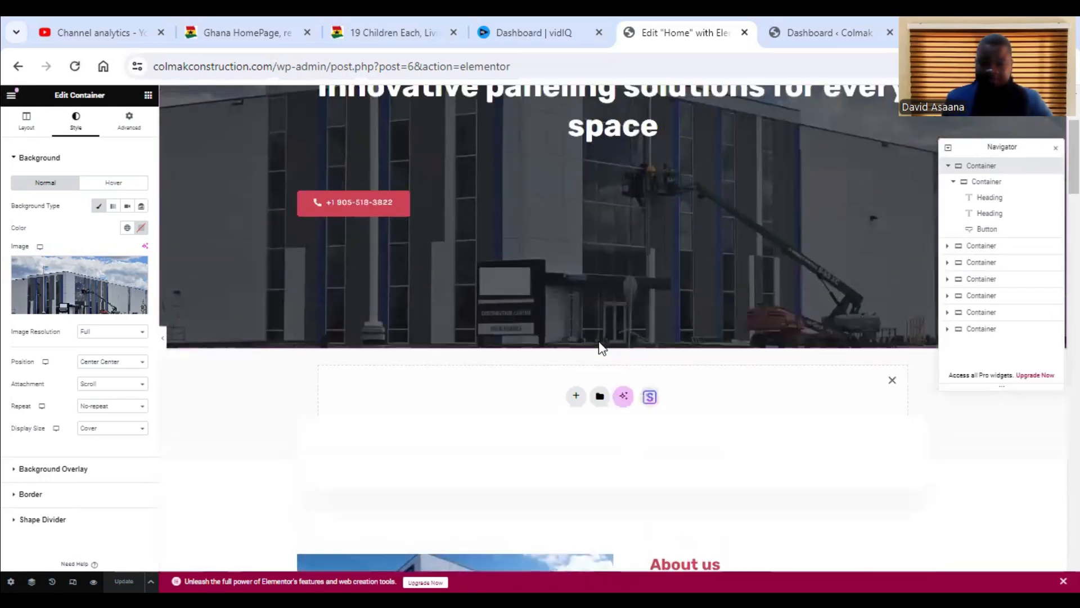
{"action": "left_click", "coordinate": [576, 396]}
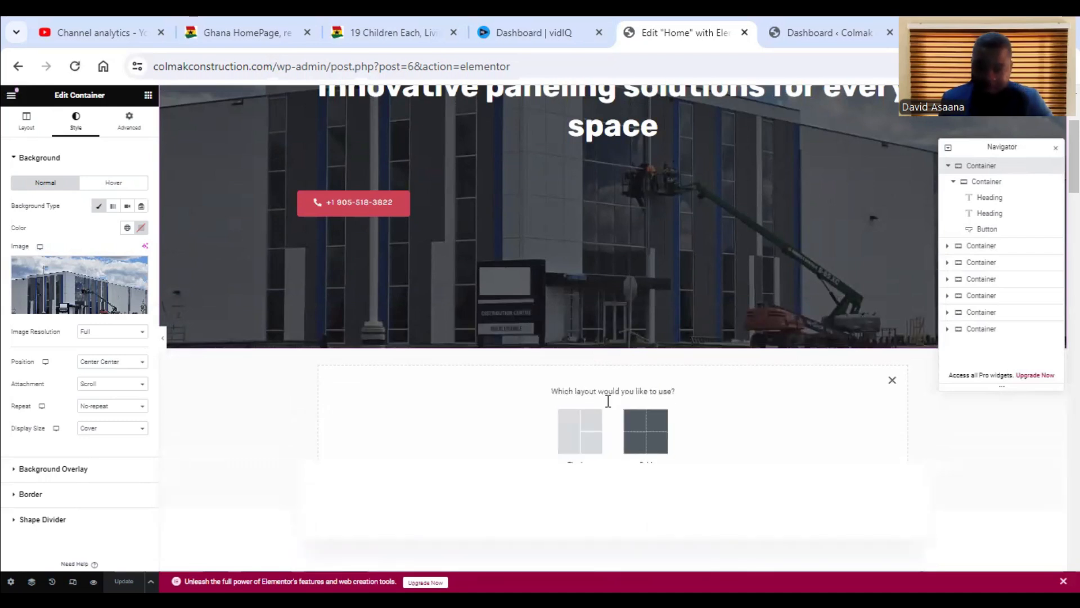
{"action": "scroll", "coordinate": [629, 390], "scroll_direction": "down", "scroll_amount": 1}
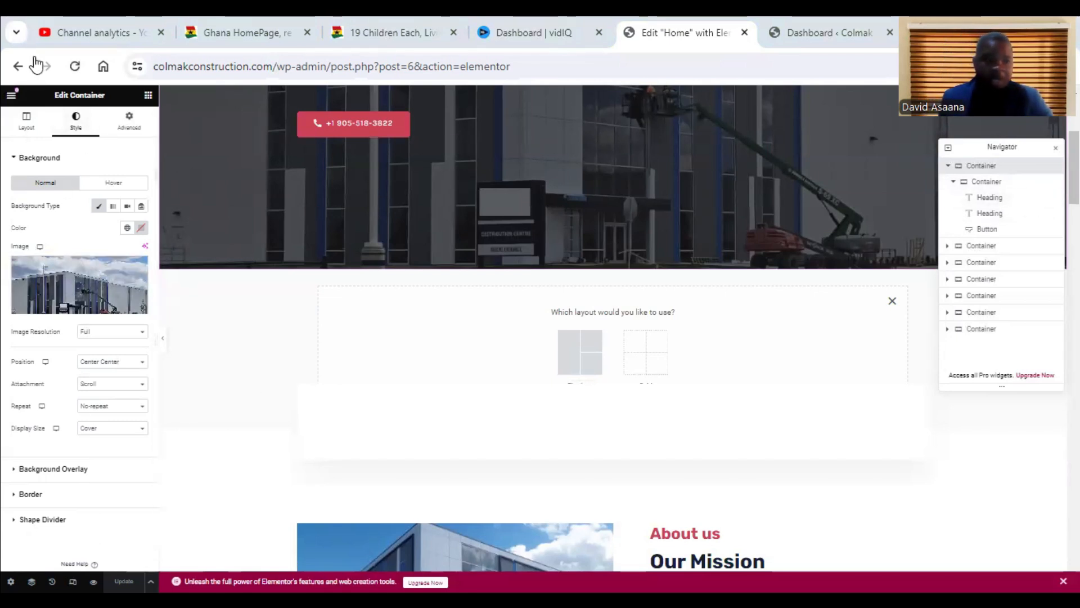
Step: Reload the home page in the Elementor editor and add an empty Flexbox container below the Request quote section, above the footer
{"action": "left_click", "coordinate": [19, 68]}
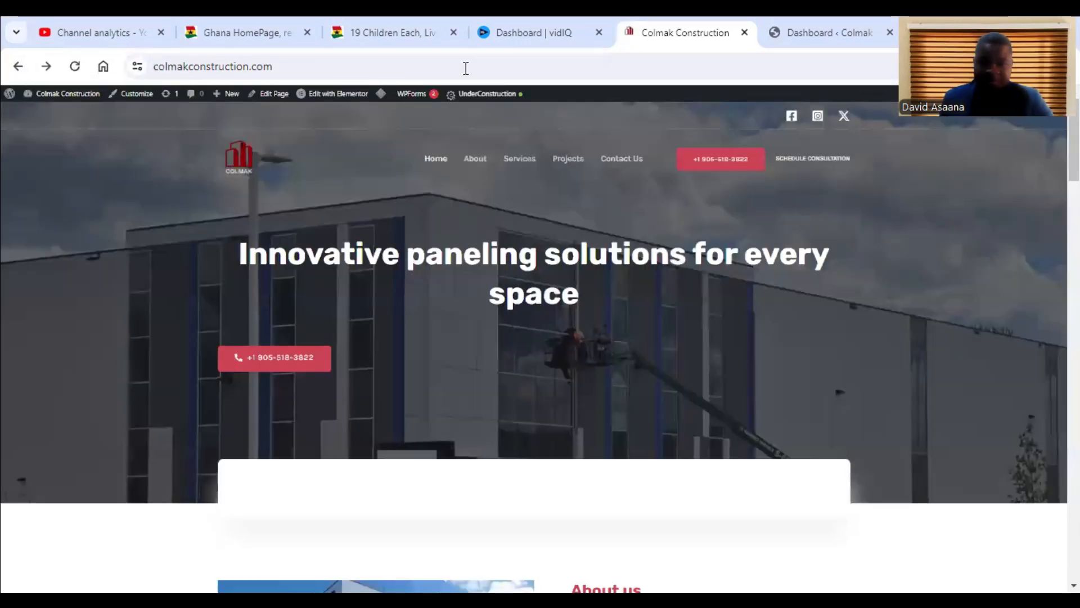
{"action": "left_click", "coordinate": [383, 108]}
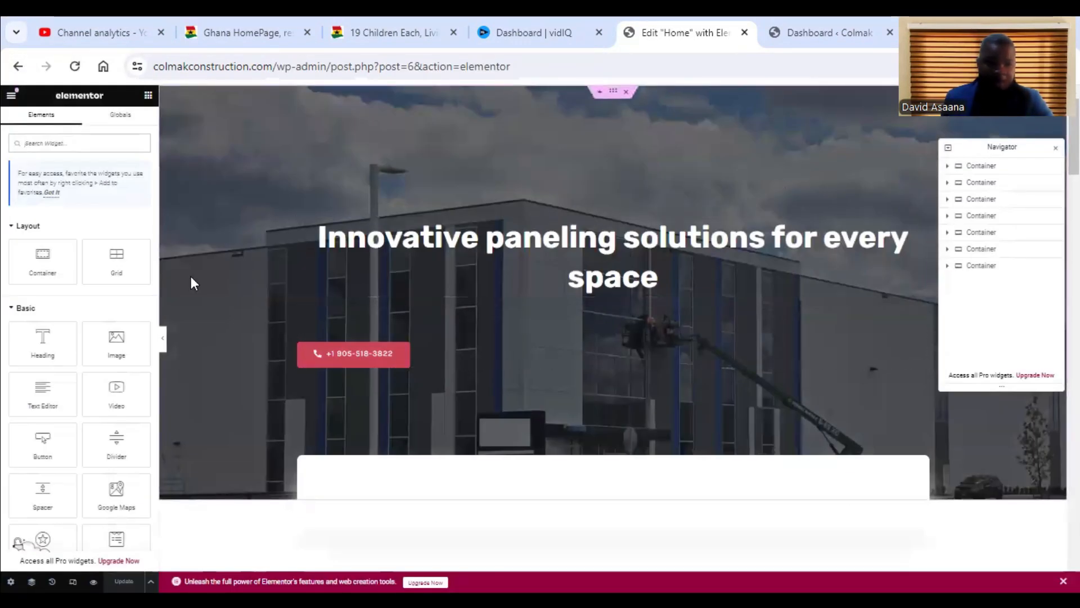
{"action": "scroll", "coordinate": [460, 298], "scroll_direction": "down", "scroll_amount": 5}
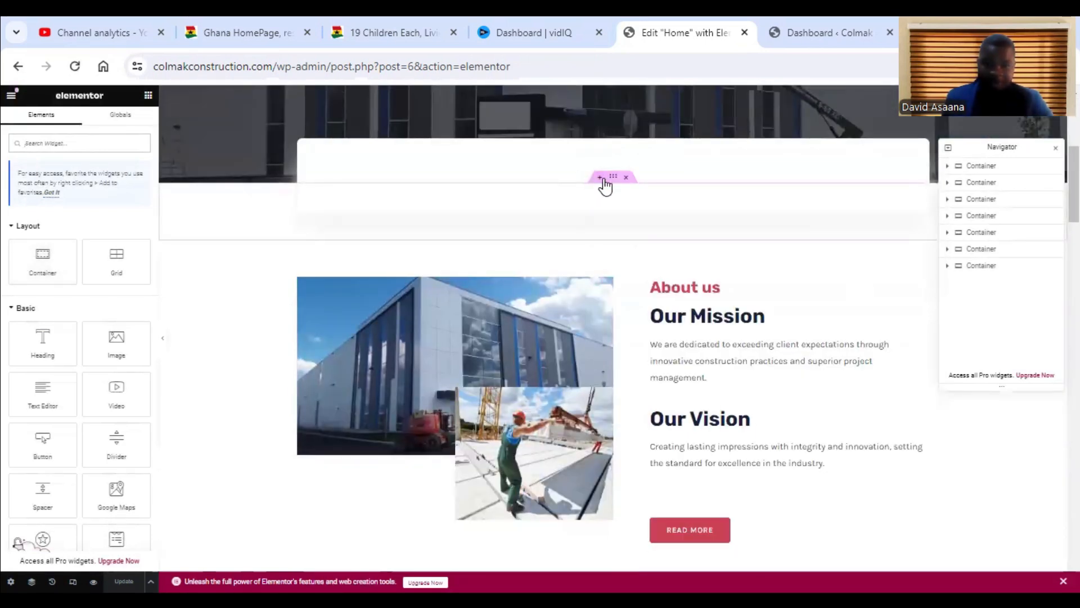
{"action": "scroll", "coordinate": [683, 330], "scroll_direction": "down", "scroll_amount": 15}
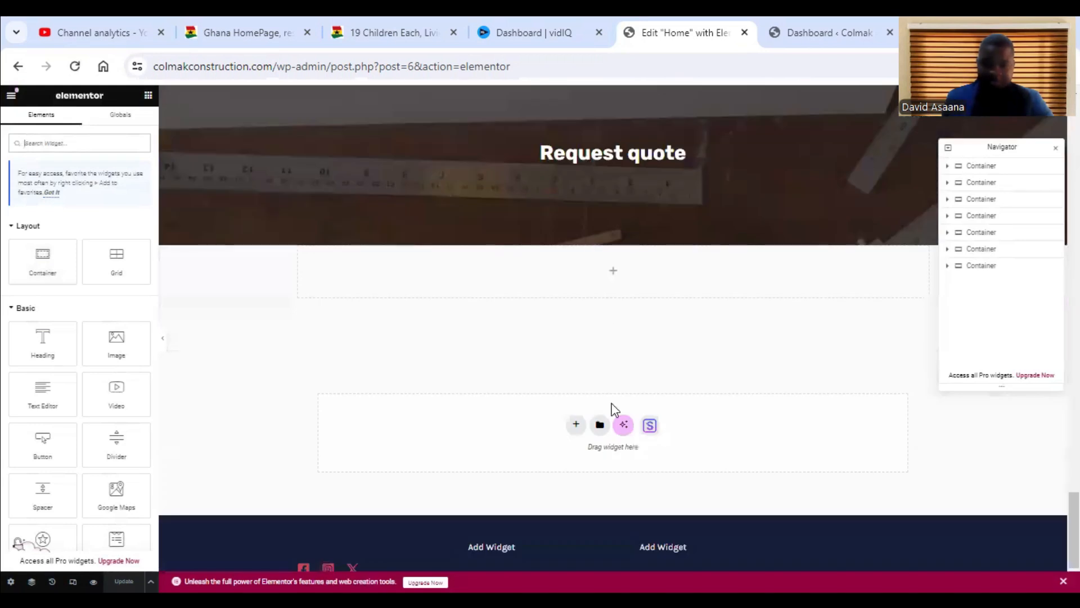
{"action": "scroll", "coordinate": [612, 408], "scroll_direction": "down", "scroll_amount": 2}
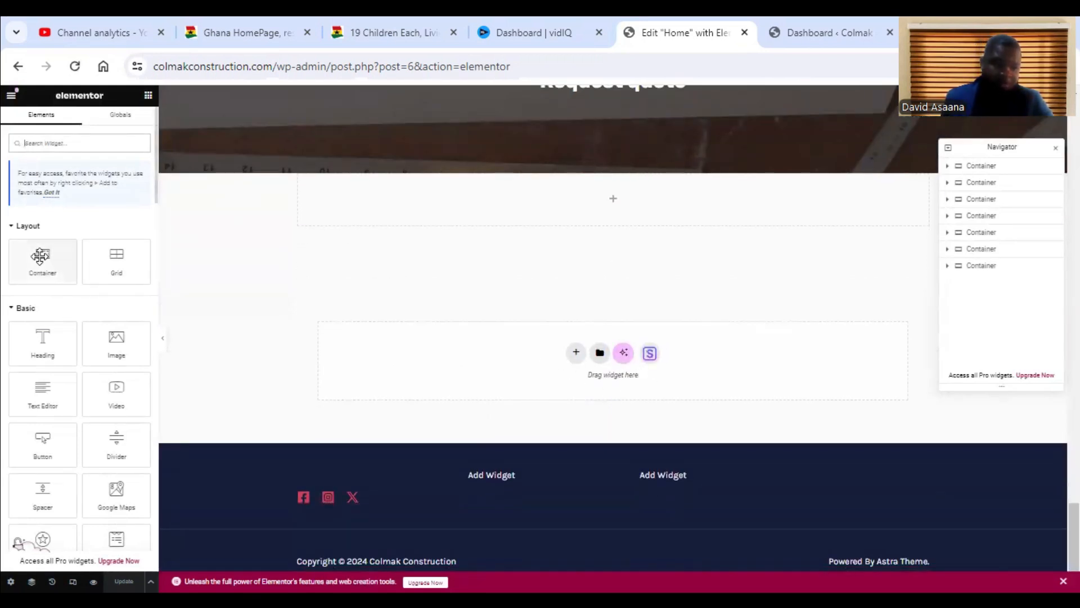
{"action": "left_click_drag", "start_coordinate": [41, 256], "coordinate": [603, 363]}
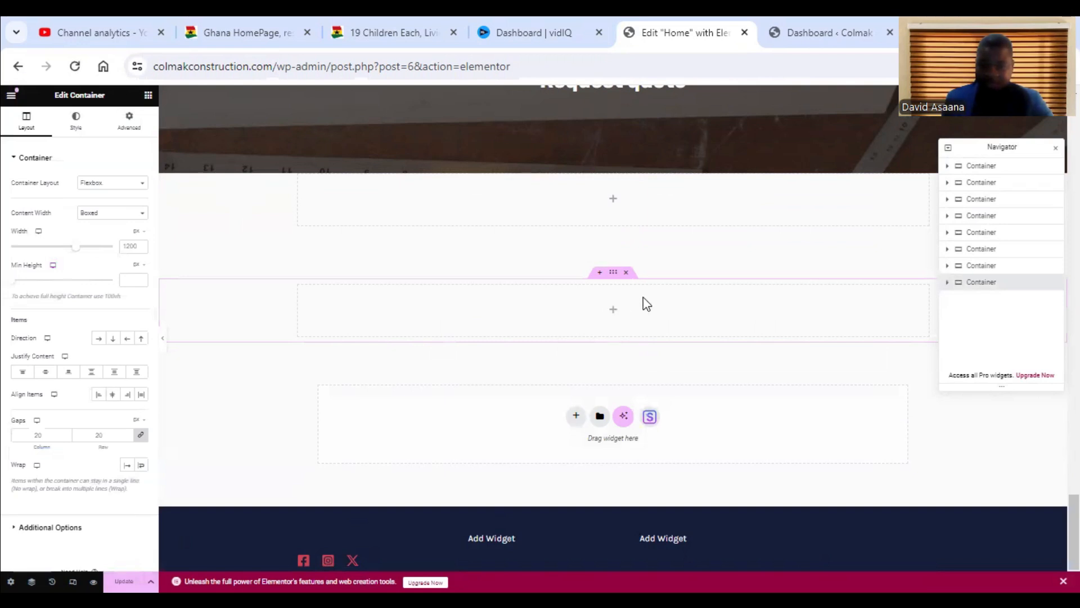
Step: Place a Heading widget inside the new empty container and select it for editing
{"action": "left_click", "coordinate": [613, 313]}
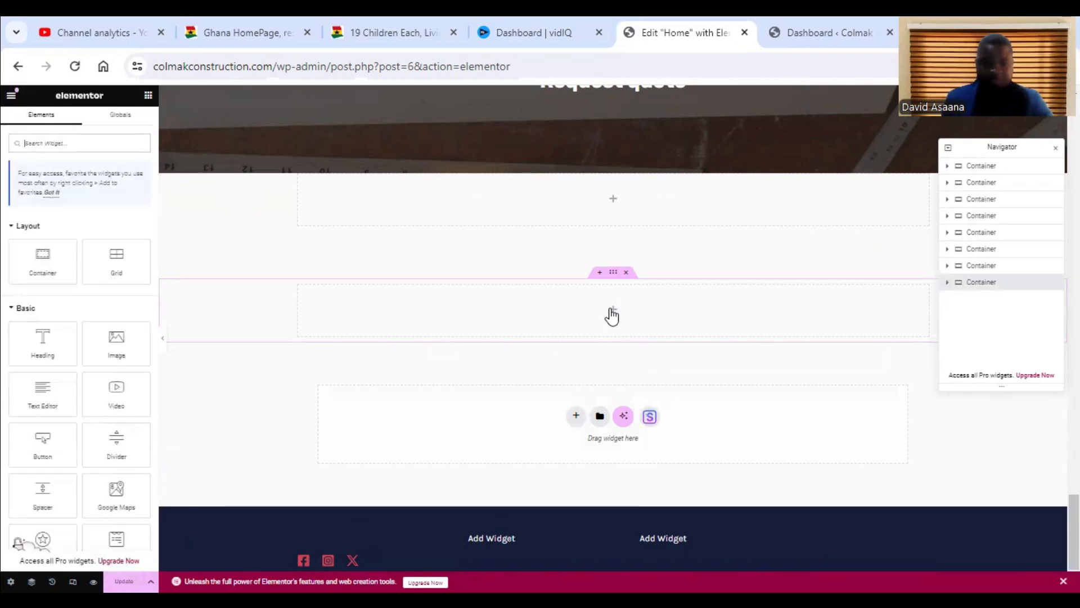
{"action": "left_click_drag", "start_coordinate": [37, 354], "coordinate": [342, 338]}
{"action": "left_click_drag", "start_coordinate": [579, 330], "coordinate": [625, 317]}
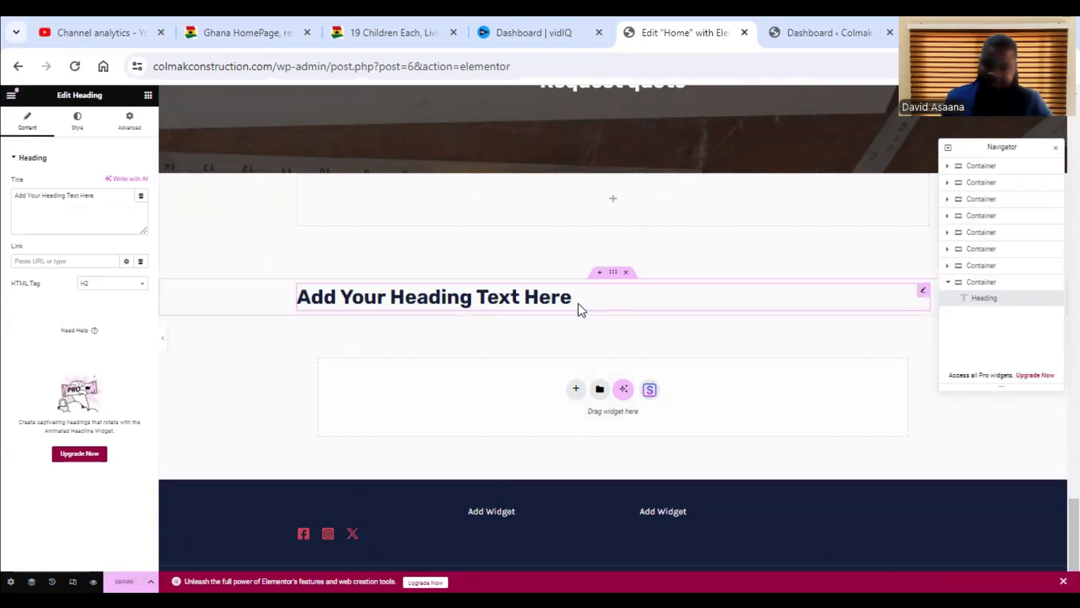
{"action": "left_click", "coordinate": [634, 302]}
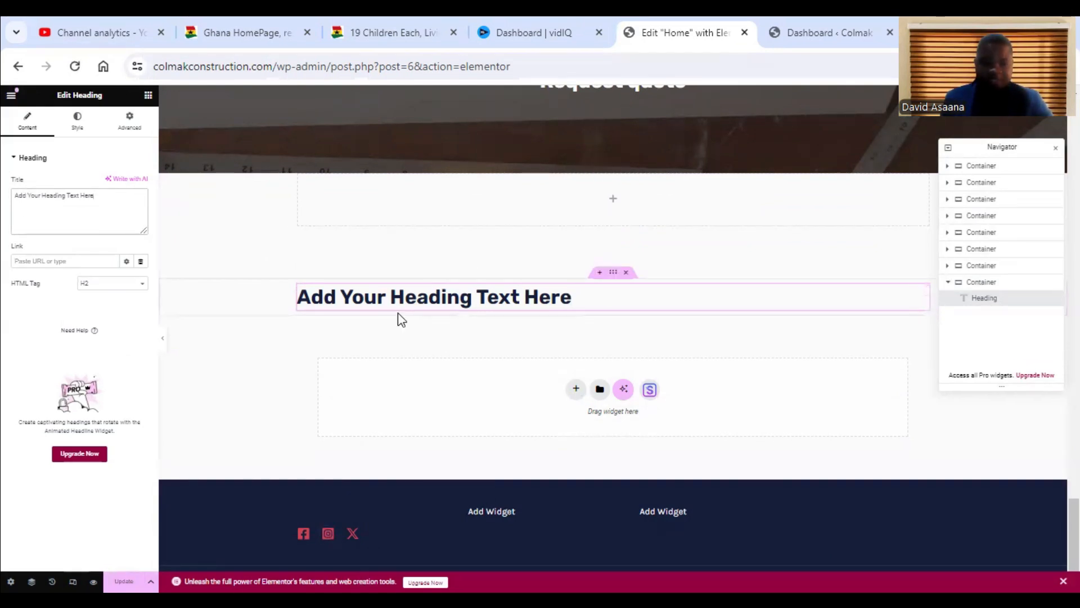
Step: Try the HTML tags H3 and H4 on the new heading and set it to H1
{"action": "left_click", "coordinate": [101, 285]}
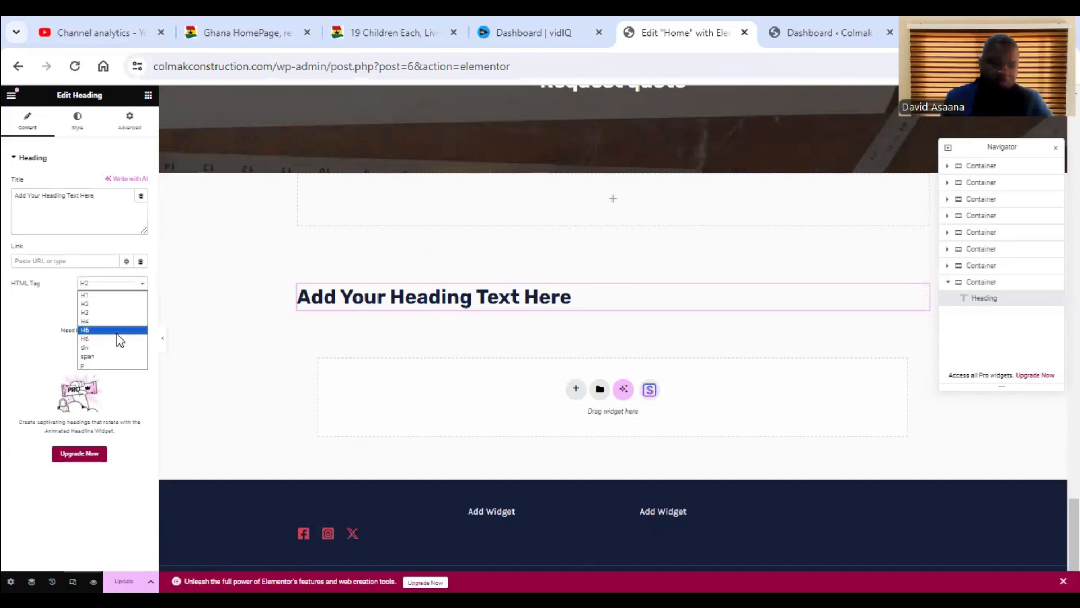
{"action": "left_click", "coordinate": [130, 281]}
{"action": "left_click", "coordinate": [115, 287]}
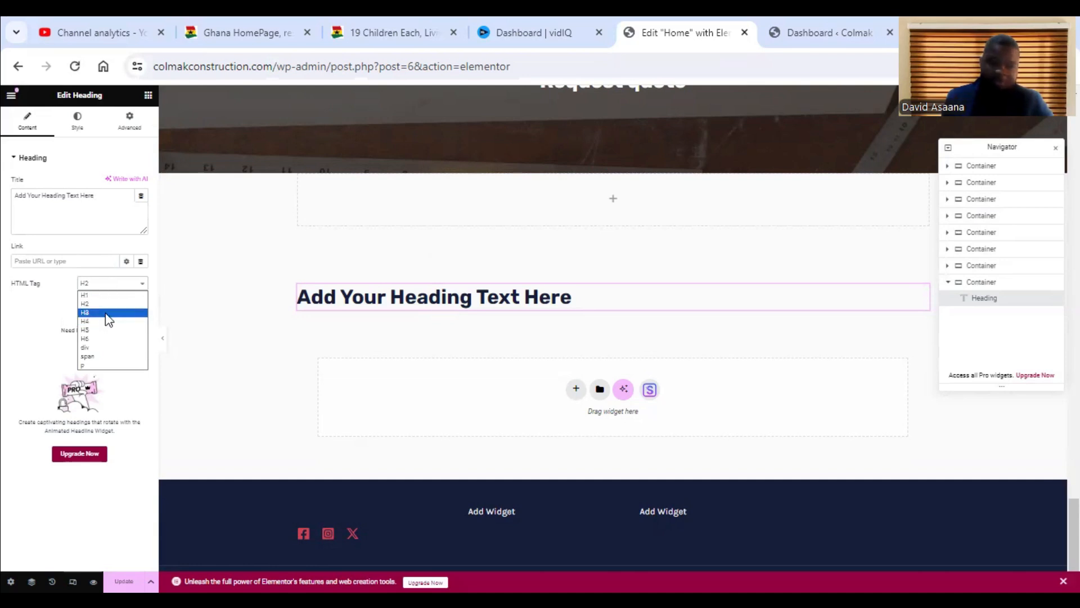
{"action": "left_click", "coordinate": [109, 315]}
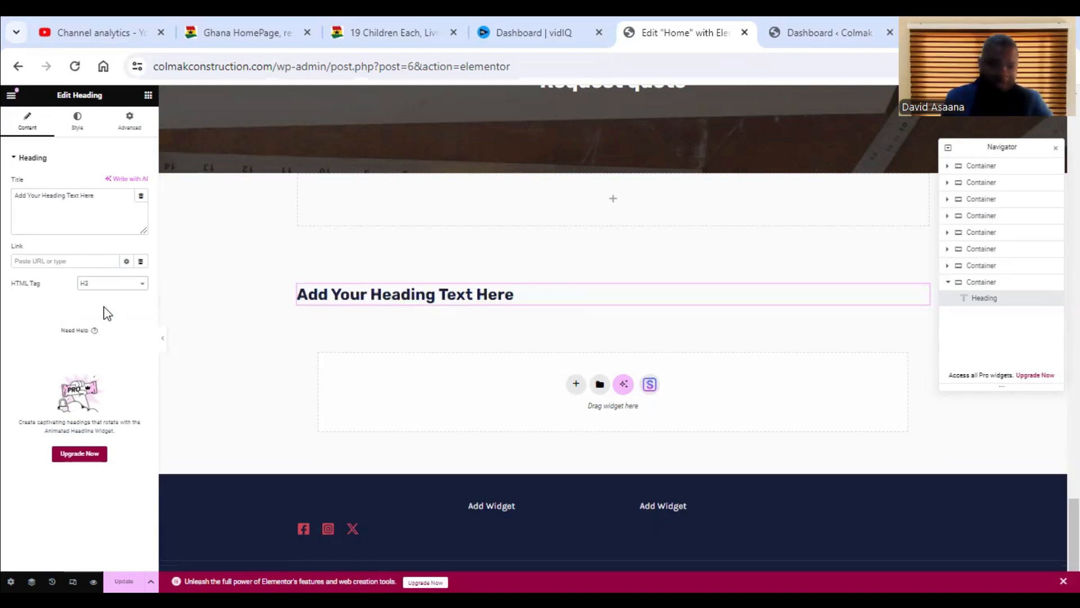
{"action": "left_click", "coordinate": [114, 286]}
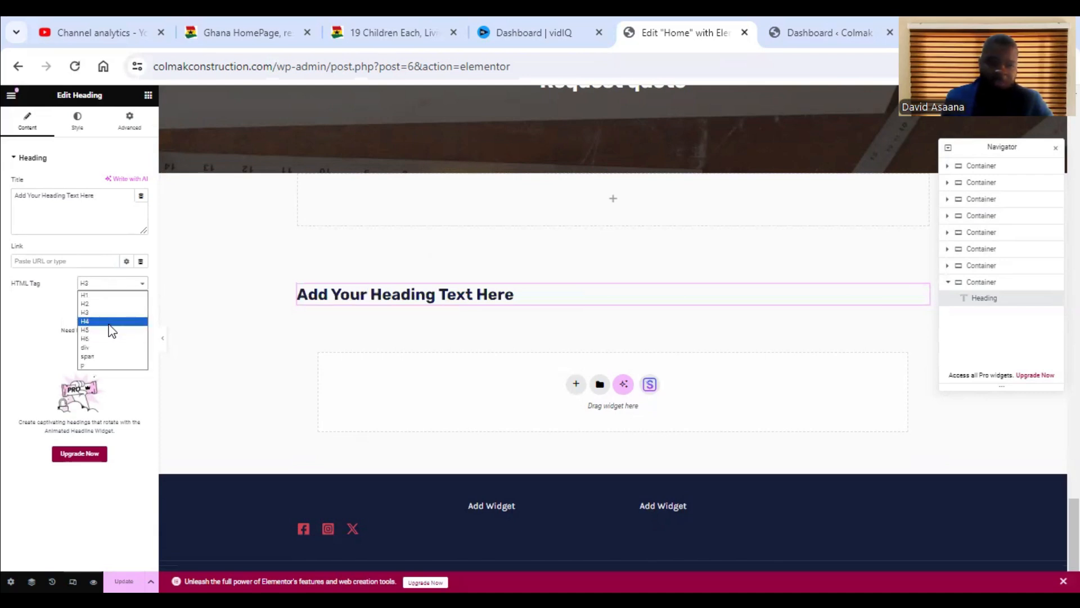
{"action": "left_click", "coordinate": [110, 323]}
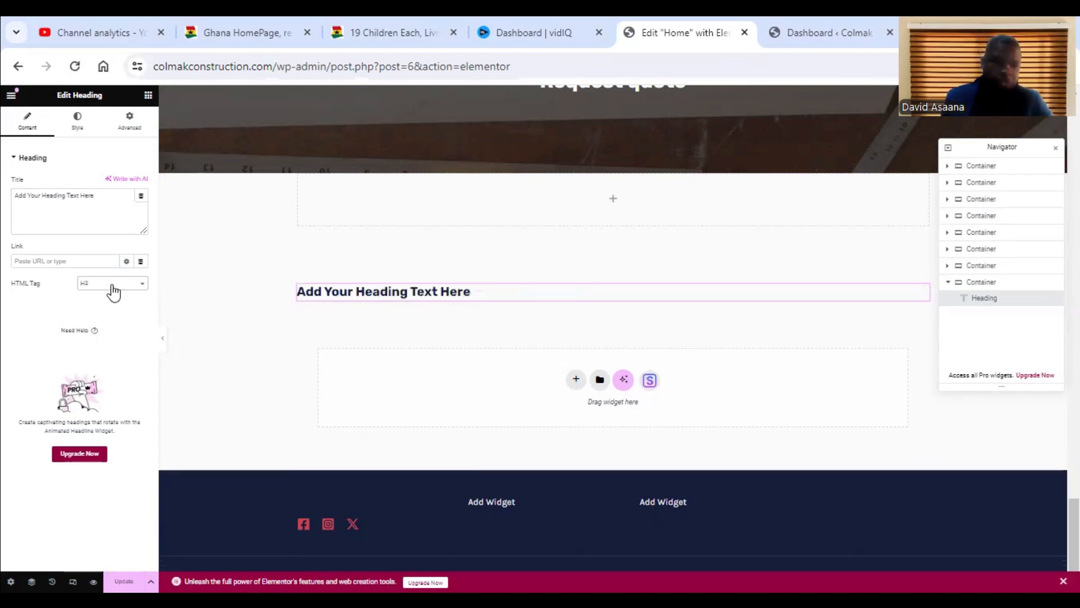
{"action": "left_click", "coordinate": [114, 289]}
{"action": "left_click", "coordinate": [109, 296]}
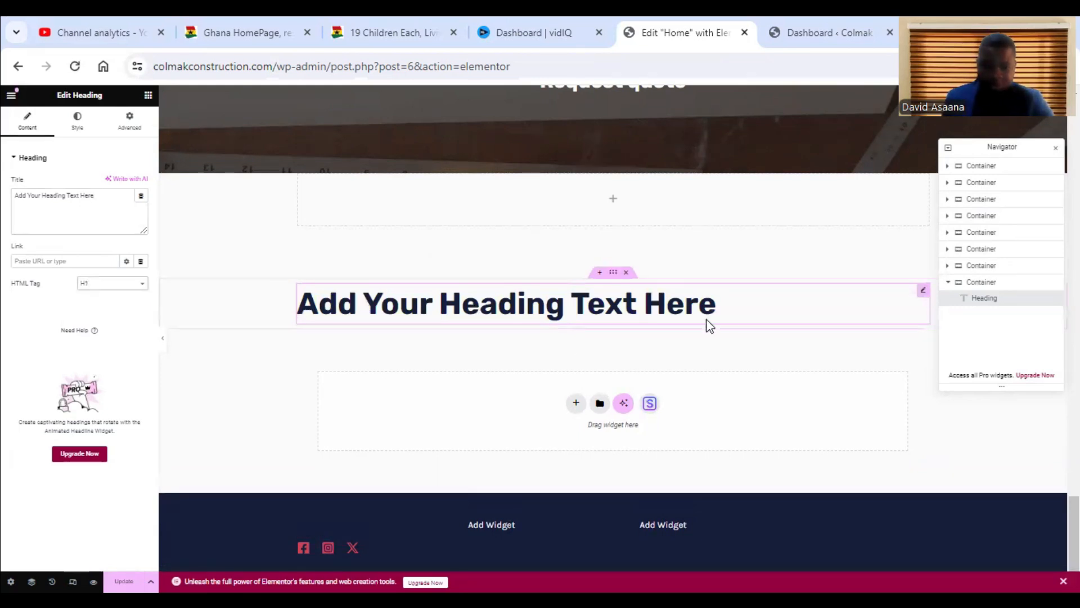
{"action": "scroll", "coordinate": [676, 363], "scroll_direction": "up", "scroll_amount": 1}
{"action": "scroll", "coordinate": [647, 370], "scroll_direction": "down", "scroll_amount": 2}
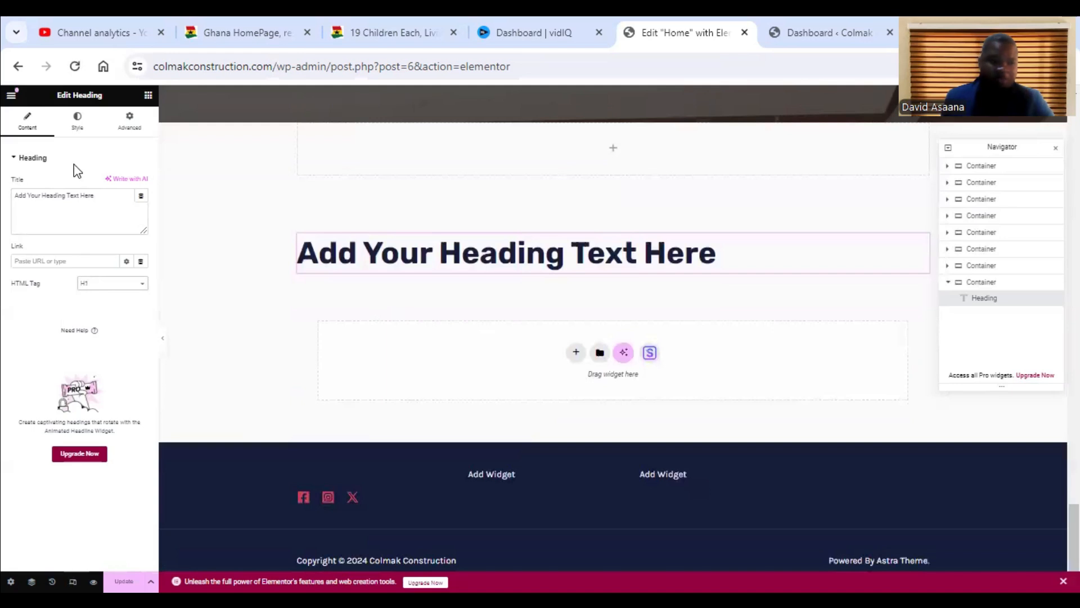
Step: Add an Image widget in its own container below the heading and leave the editor without saving
{"action": "left_click", "coordinate": [149, 95]}
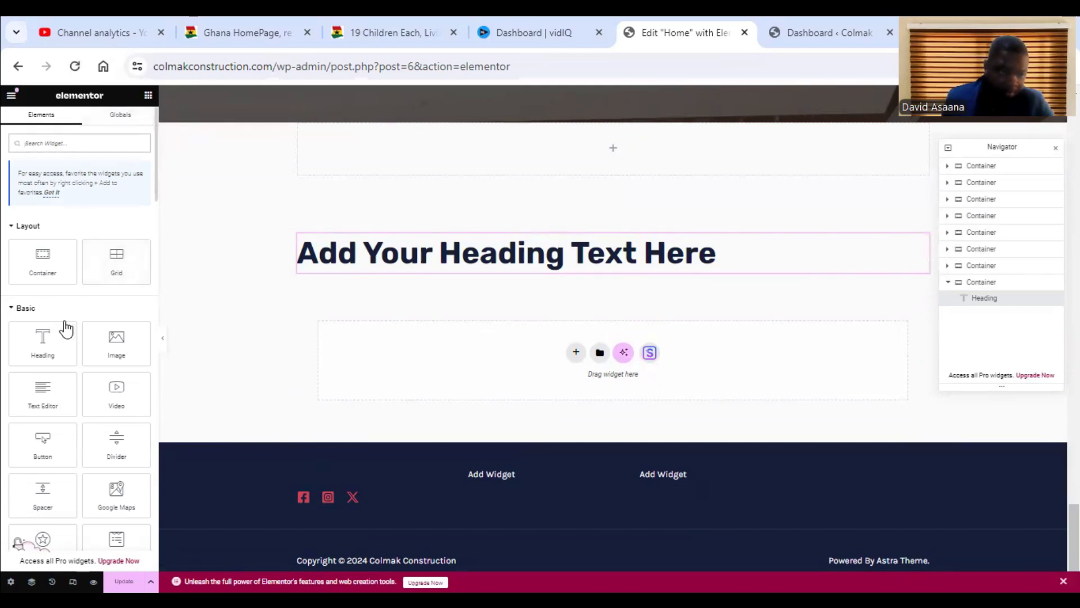
{"action": "left_click_drag", "start_coordinate": [116, 340], "coordinate": [591, 339]}
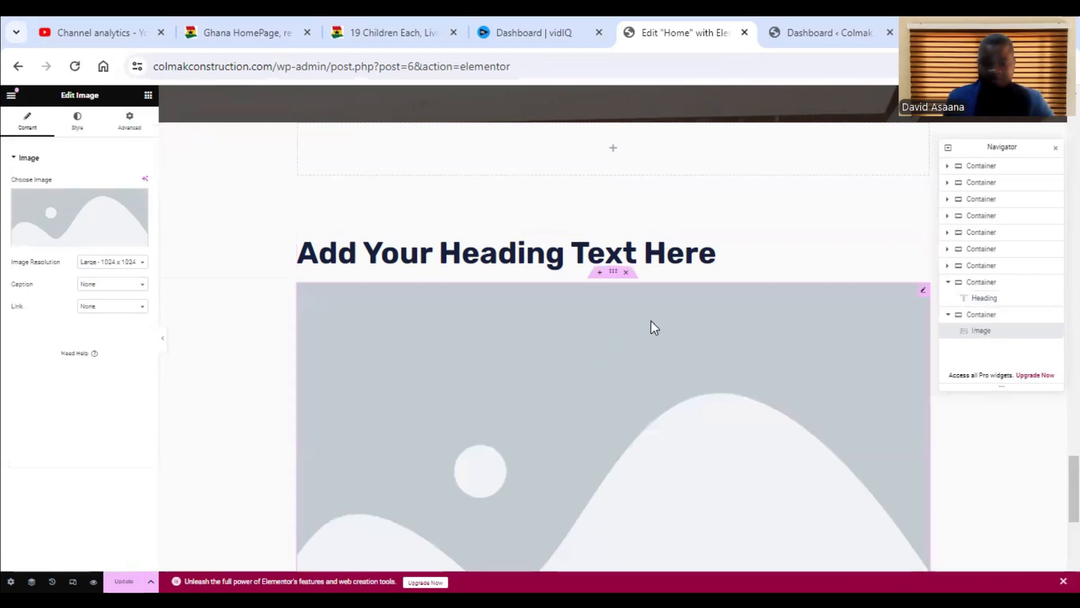
{"action": "scroll", "coordinate": [656, 335], "scroll_direction": "down", "scroll_amount": 5}
{"action": "scroll", "coordinate": [606, 322], "scroll_direction": "up", "scroll_amount": 5}
{"action": "scroll", "coordinate": [605, 321], "scroll_direction": "down", "scroll_amount": 6}
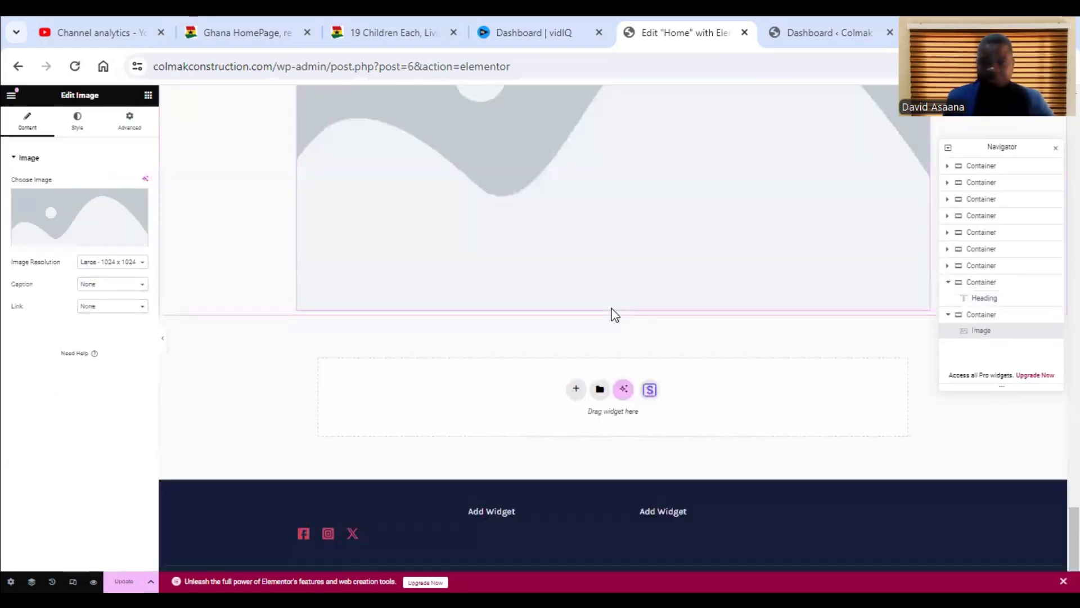
{"action": "scroll", "coordinate": [613, 315], "scroll_direction": "up", "scroll_amount": 2}
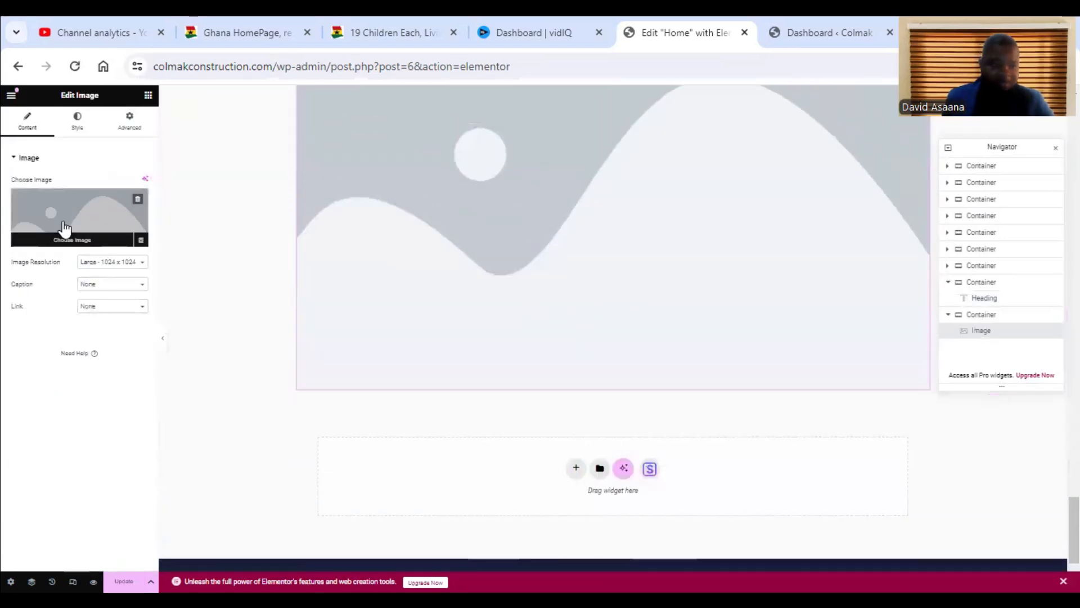
{"action": "scroll", "coordinate": [593, 256], "scroll_direction": "up", "scroll_amount": 4}
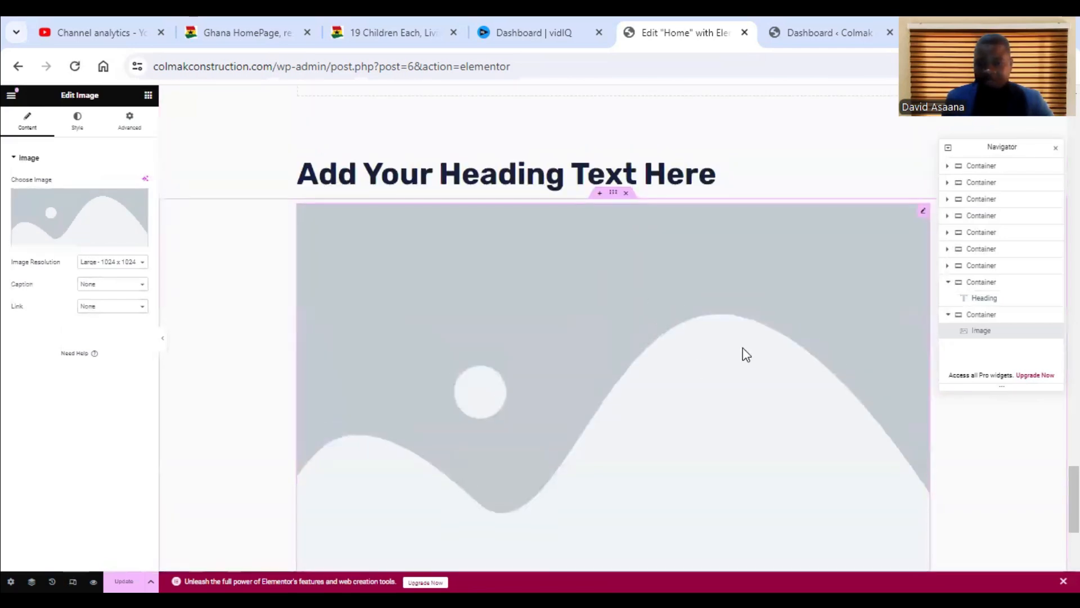
{"action": "scroll", "coordinate": [743, 237], "scroll_direction": "up", "scroll_amount": 8}
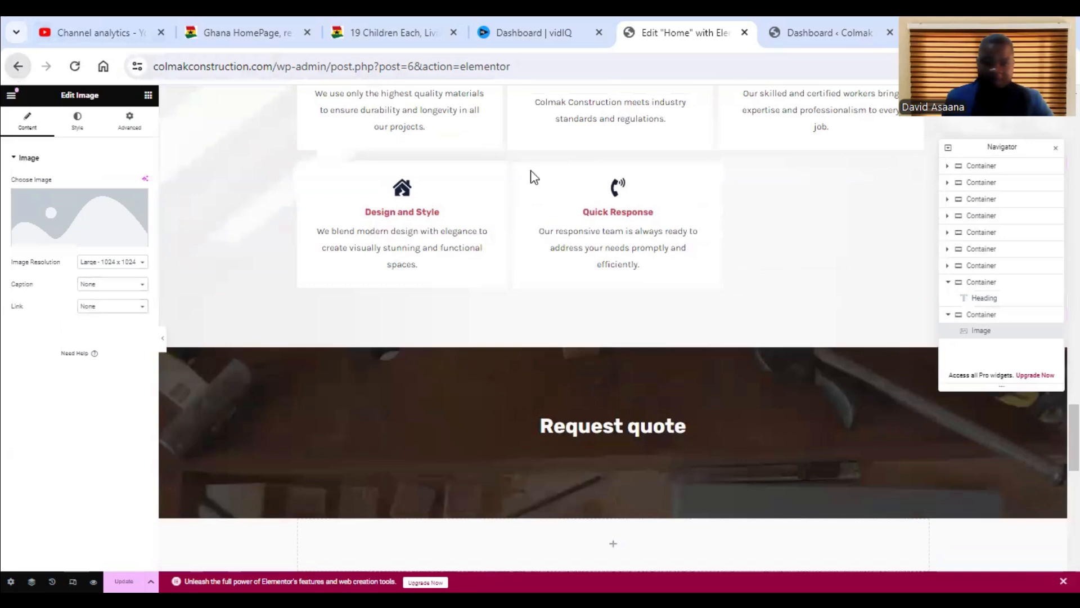
{"action": "left_click", "coordinate": [611, 166]}
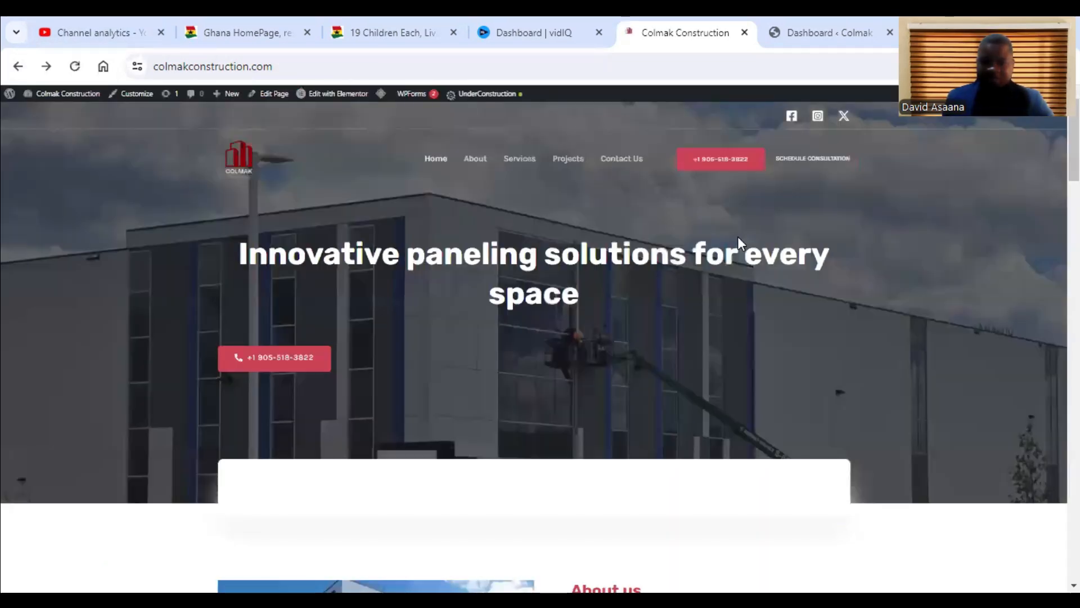
Step: Look through the services section on the live home page and reopen the page in Elementor
{"action": "scroll", "coordinate": [634, 319], "scroll_direction": "down", "scroll_amount": 3}
{"action": "scroll", "coordinate": [634, 318], "scroll_direction": "down", "scroll_amount": 8}
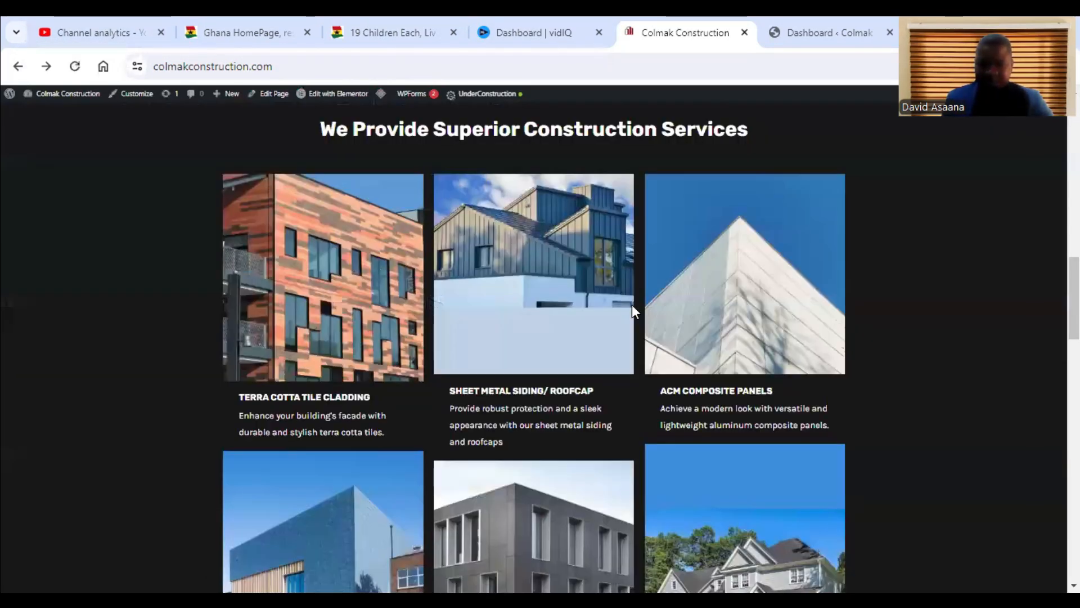
{"action": "scroll", "coordinate": [633, 313], "scroll_direction": "down", "scroll_amount": 5}
{"action": "scroll", "coordinate": [634, 312], "scroll_direction": "up", "scroll_amount": 4}
{"action": "scroll", "coordinate": [632, 308], "scroll_direction": "up", "scroll_amount": 8}
{"action": "scroll", "coordinate": [330, 298], "scroll_direction": "down", "scroll_amount": 4}
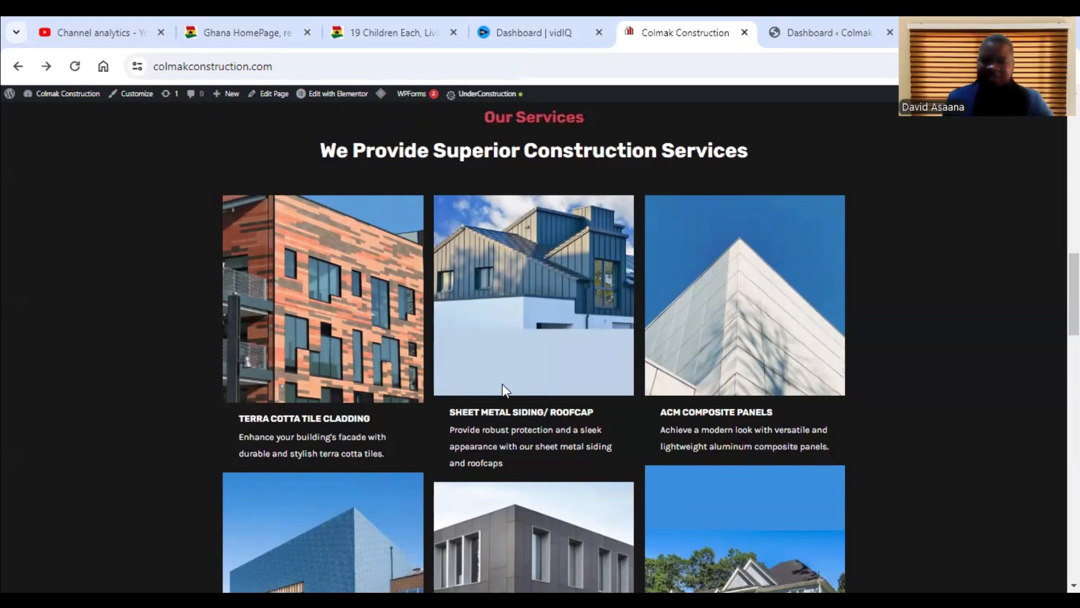
{"action": "scroll", "coordinate": [457, 355], "scroll_direction": "down", "scroll_amount": 4}
{"action": "scroll", "coordinate": [463, 305], "scroll_direction": "up", "scroll_amount": 4}
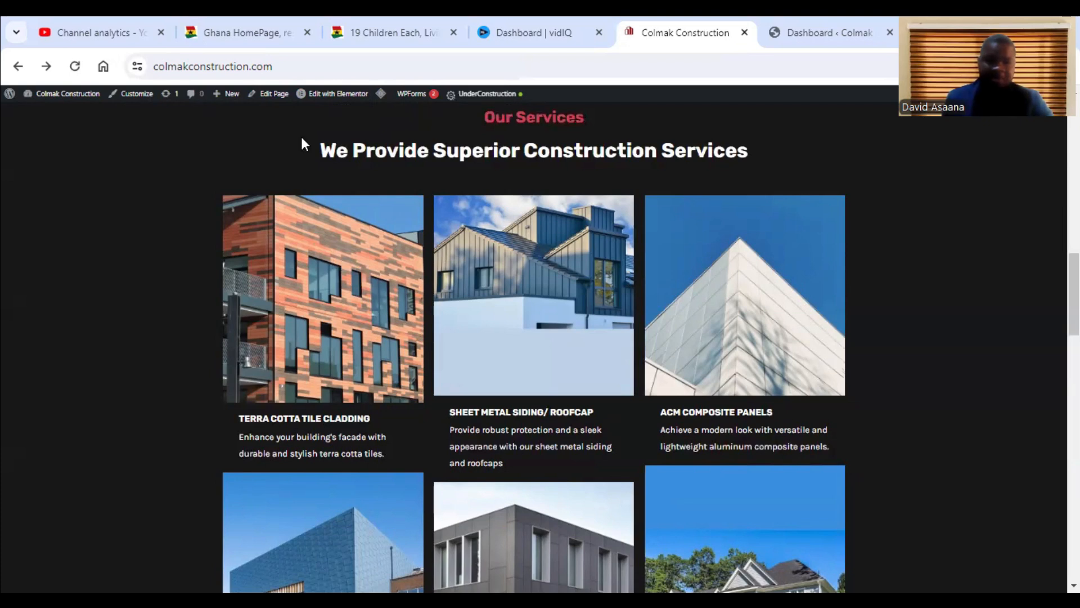
{"action": "left_click", "coordinate": [350, 95]}
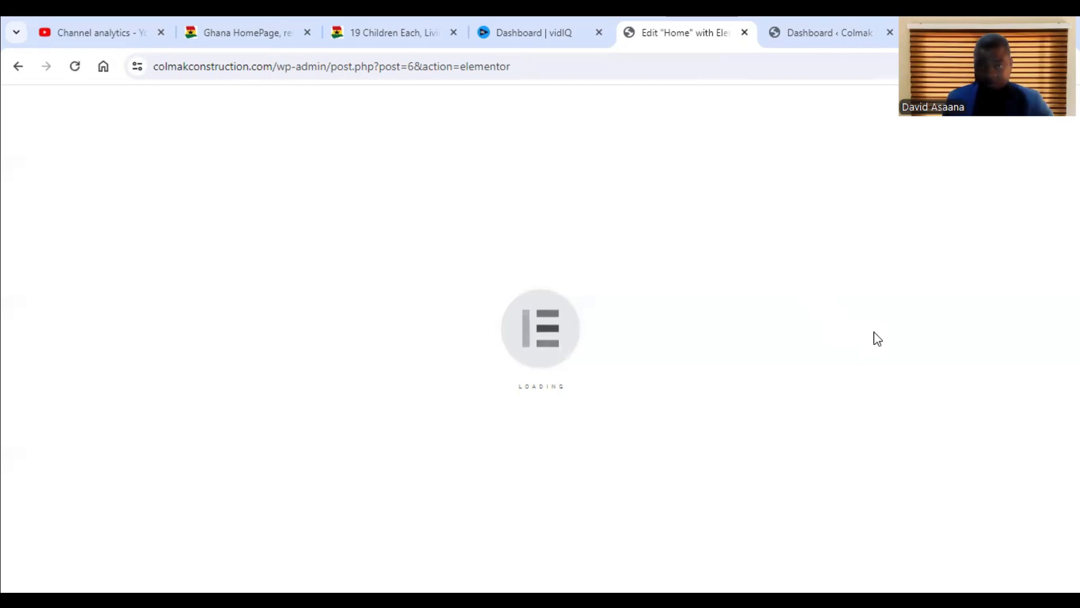
Step: Look through the home page sections in the editor and select the terra cotta and sheet metal service images
{"action": "scroll", "coordinate": [772, 318], "scroll_direction": "down", "scroll_amount": 10}
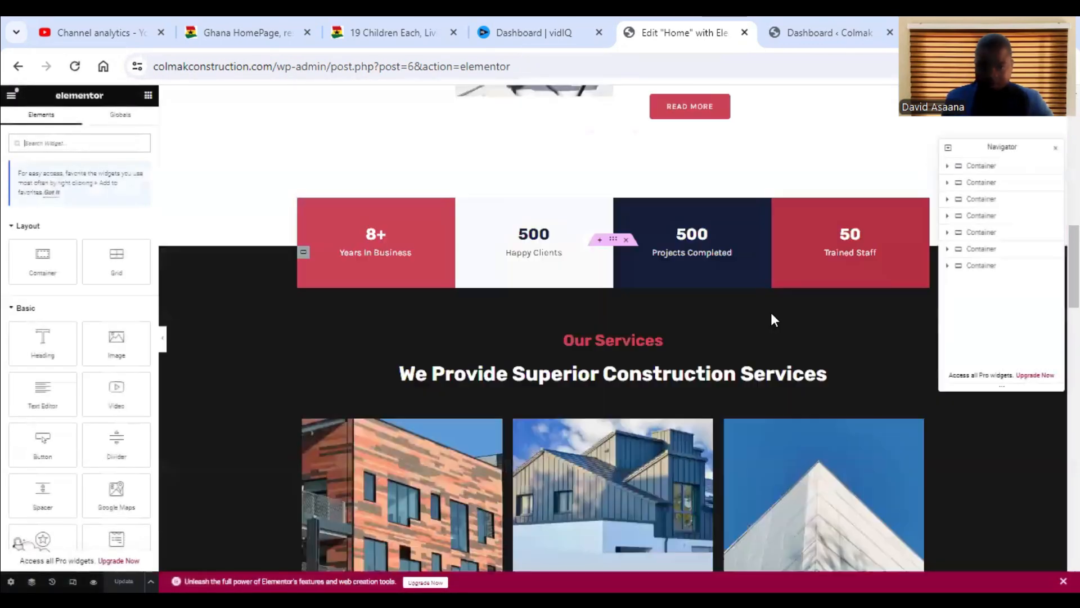
{"action": "scroll", "coordinate": [343, 392], "scroll_direction": "up", "scroll_amount": 8}
{"action": "scroll", "coordinate": [343, 323], "scroll_direction": "down", "scroll_amount": 4}
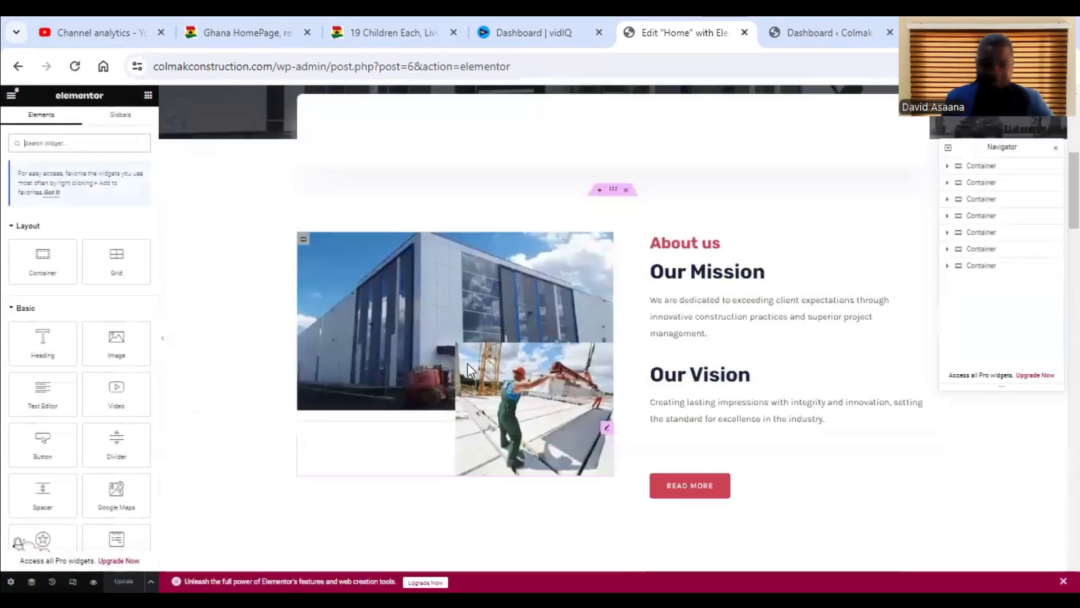
{"action": "scroll", "coordinate": [551, 309], "scroll_direction": "up", "scroll_amount": 5}
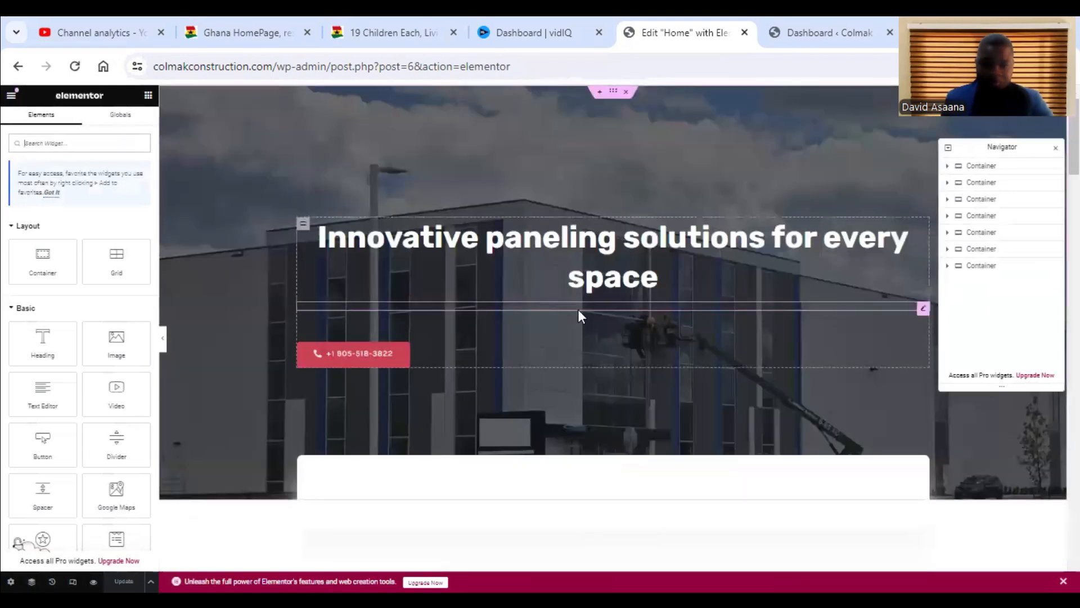
{"action": "scroll", "coordinate": [578, 314], "scroll_direction": "down", "scroll_amount": 8}
{"action": "scroll", "coordinate": [608, 347], "scroll_direction": "down", "scroll_amount": 8}
{"action": "left_click", "coordinate": [389, 153]}
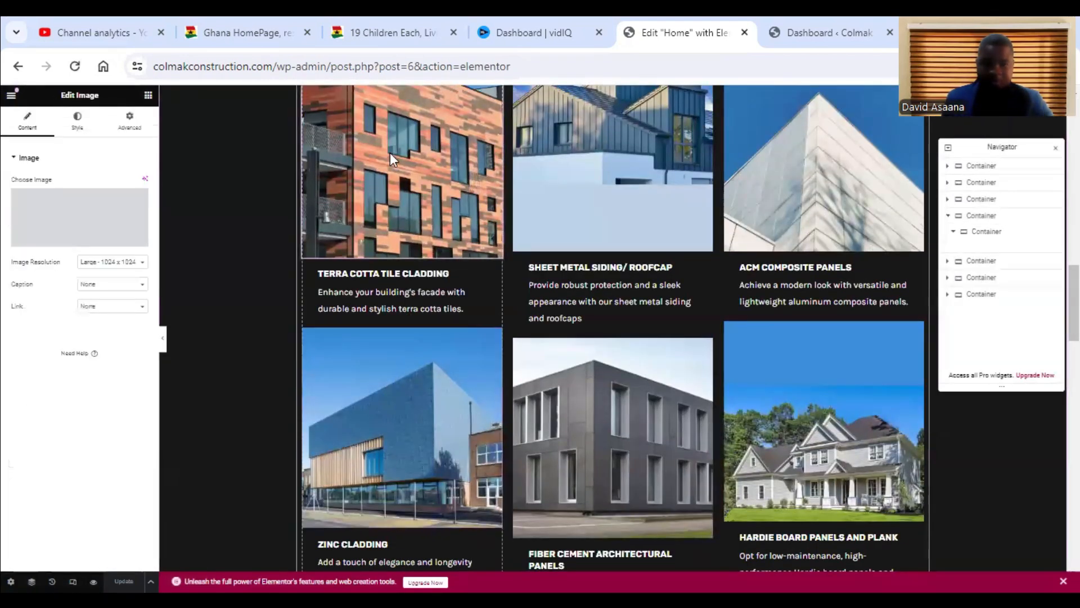
{"action": "mouse_move", "coordinate": [84, 242]}
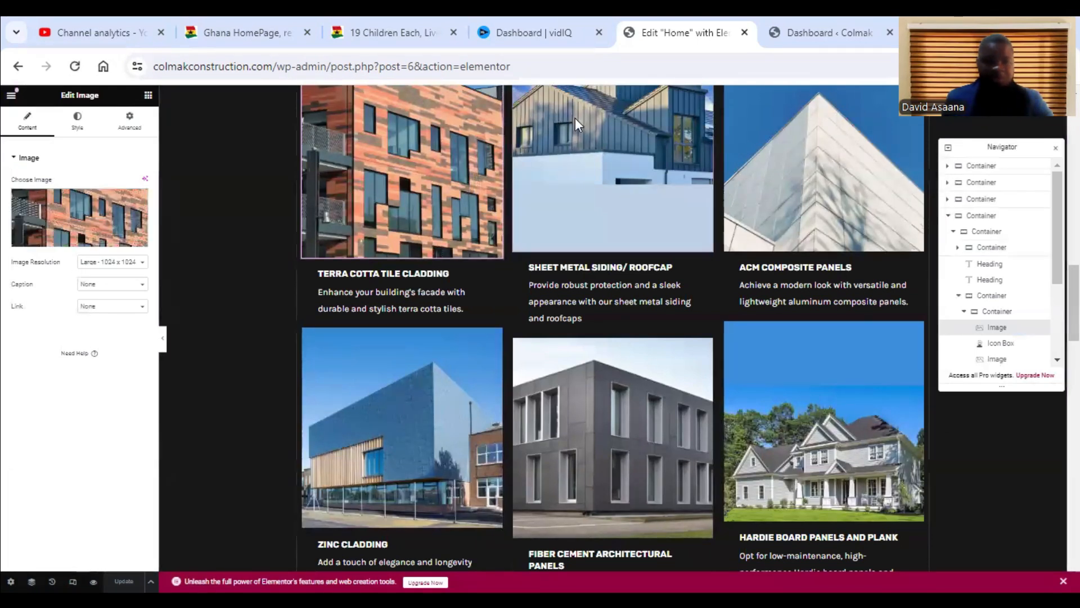
{"action": "left_click", "coordinate": [633, 184]}
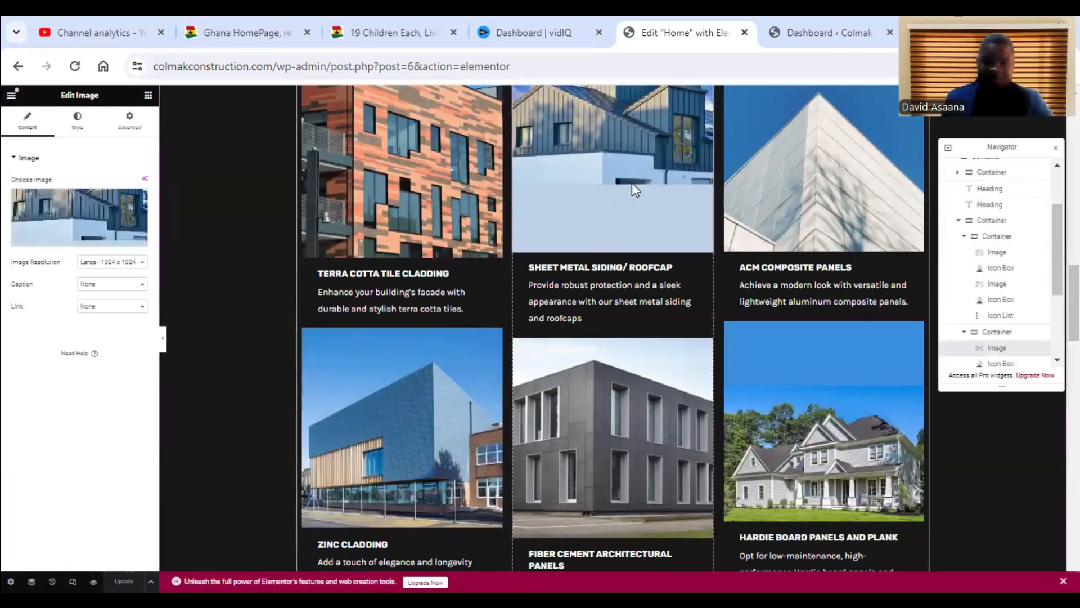
{"action": "scroll", "coordinate": [838, 366], "scroll_direction": "up", "scroll_amount": 20}
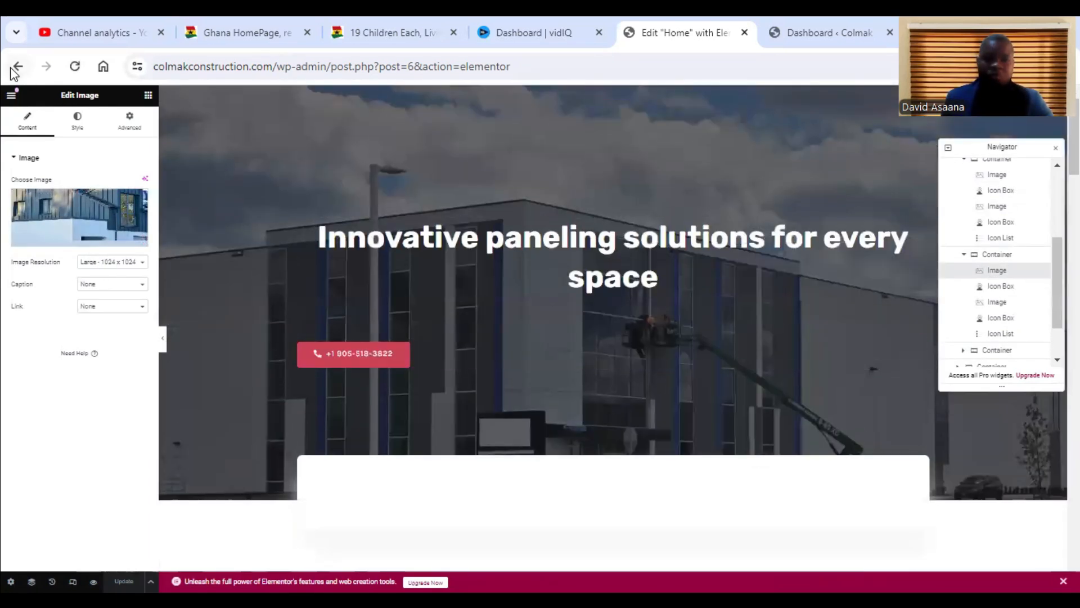
Step: Open the live Colmak Construction site in a new browser tab from the WordPress dashboard
{"action": "left_click", "coordinate": [879, 25]}
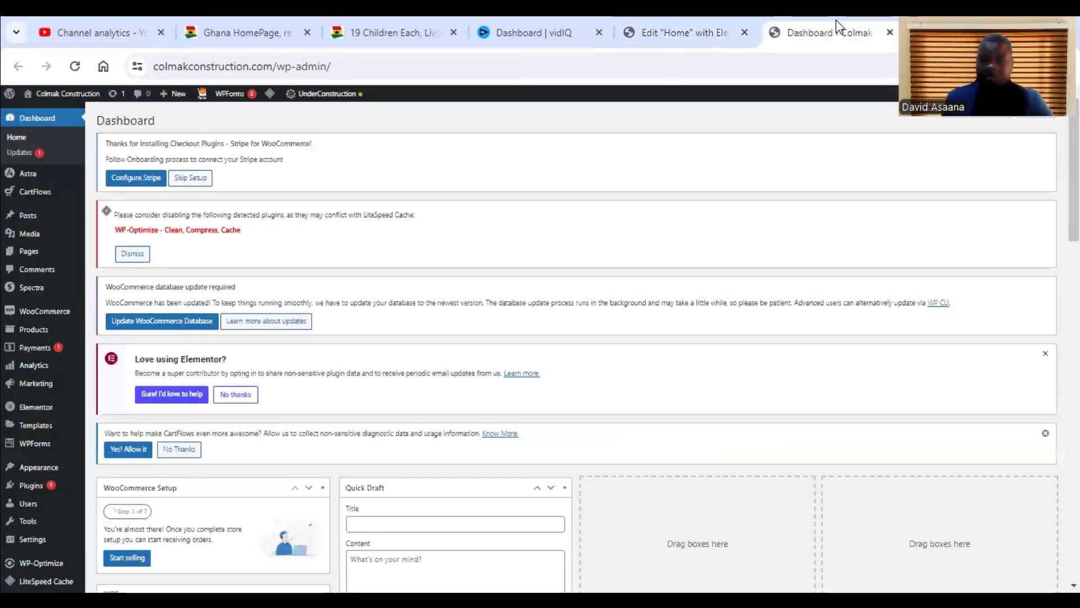
{"action": "right_click", "coordinate": [90, 94]}
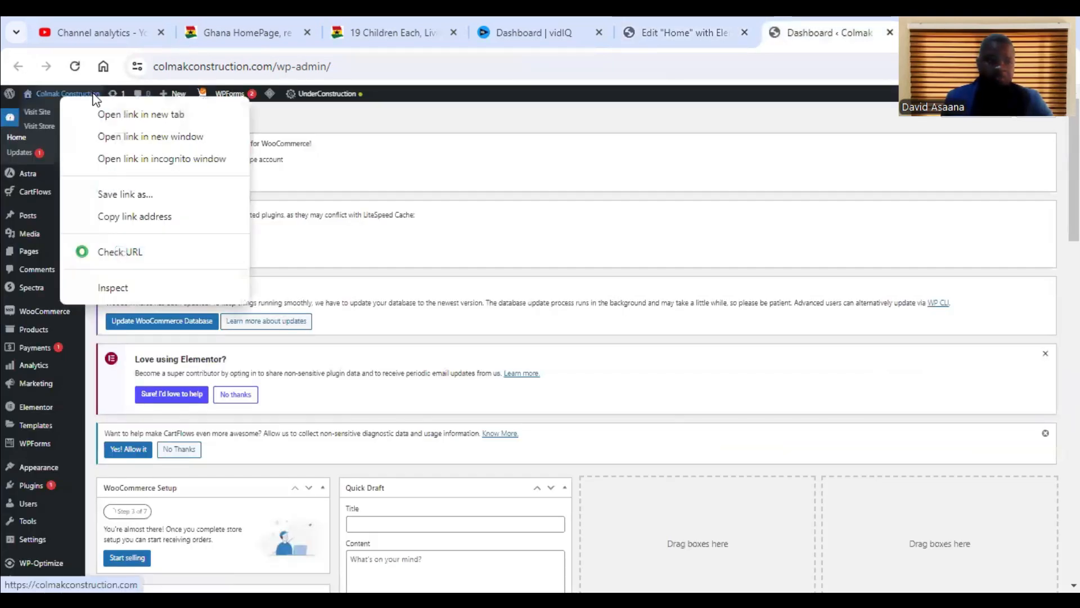
{"action": "left_click", "coordinate": [138, 112]}
{"action": "left_click", "coordinate": [835, 17]}
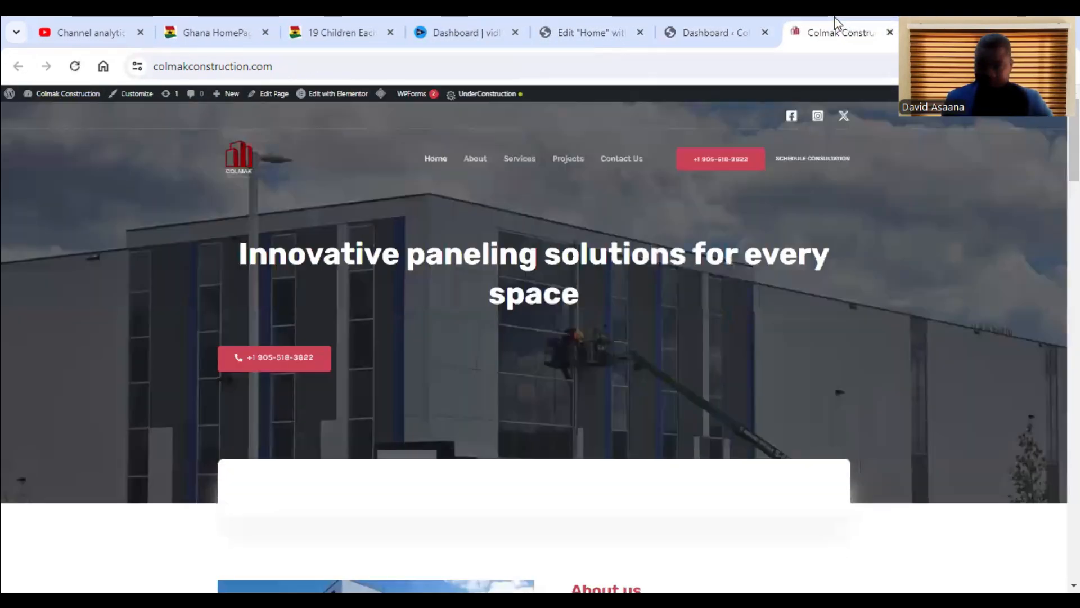
Step: Open the live About page and look through its banner image, company text and service list
{"action": "left_click", "coordinate": [476, 162]}
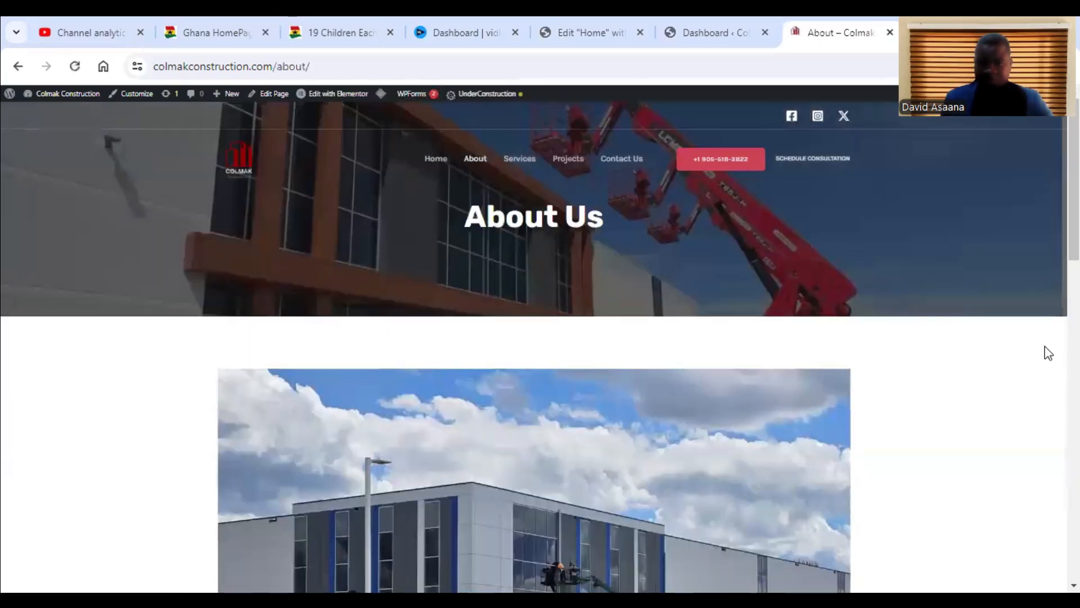
{"action": "scroll", "coordinate": [844, 307], "scroll_direction": "down", "scroll_amount": 4}
{"action": "scroll", "coordinate": [840, 300], "scroll_direction": "down", "scroll_amount": 3}
{"action": "scroll", "coordinate": [841, 295], "scroll_direction": "up", "scroll_amount": 7}
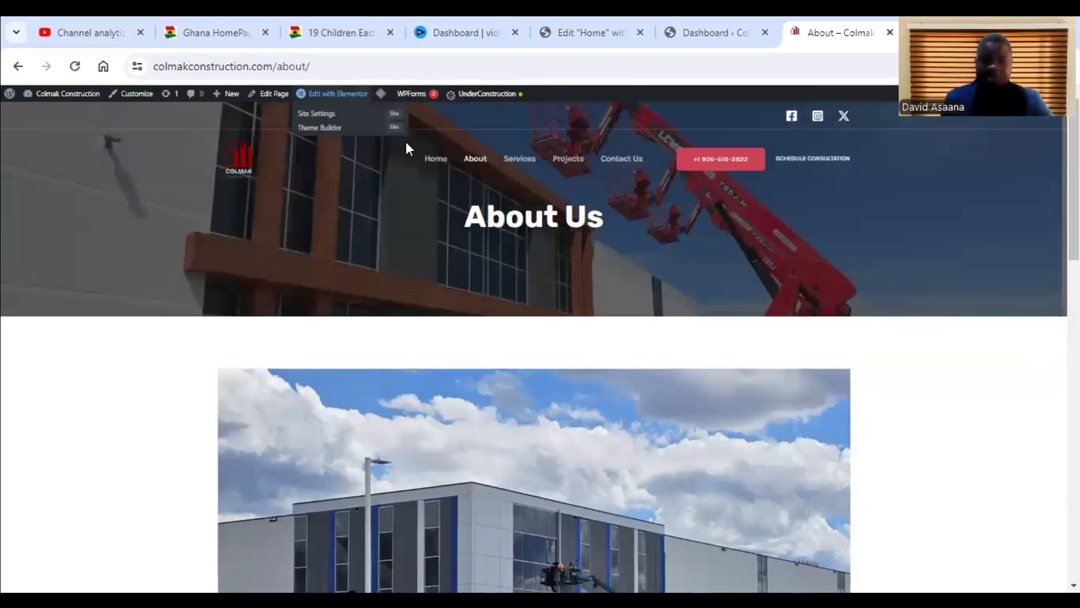
{"action": "scroll", "coordinate": [426, 251], "scroll_direction": "down", "scroll_amount": 8}
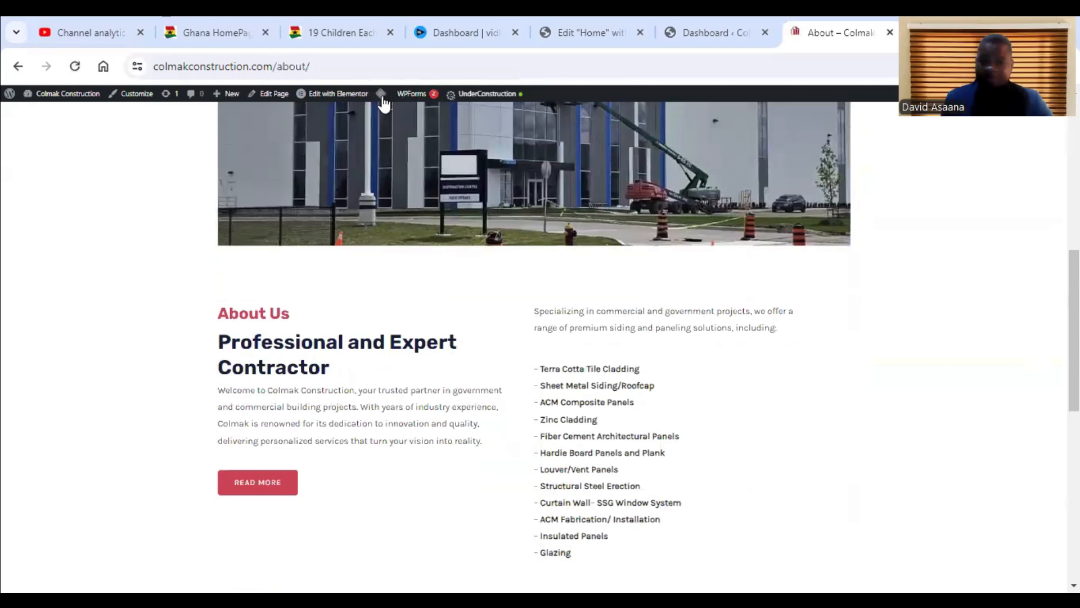
{"action": "scroll", "coordinate": [553, 374], "scroll_direction": "up", "scroll_amount": 8}
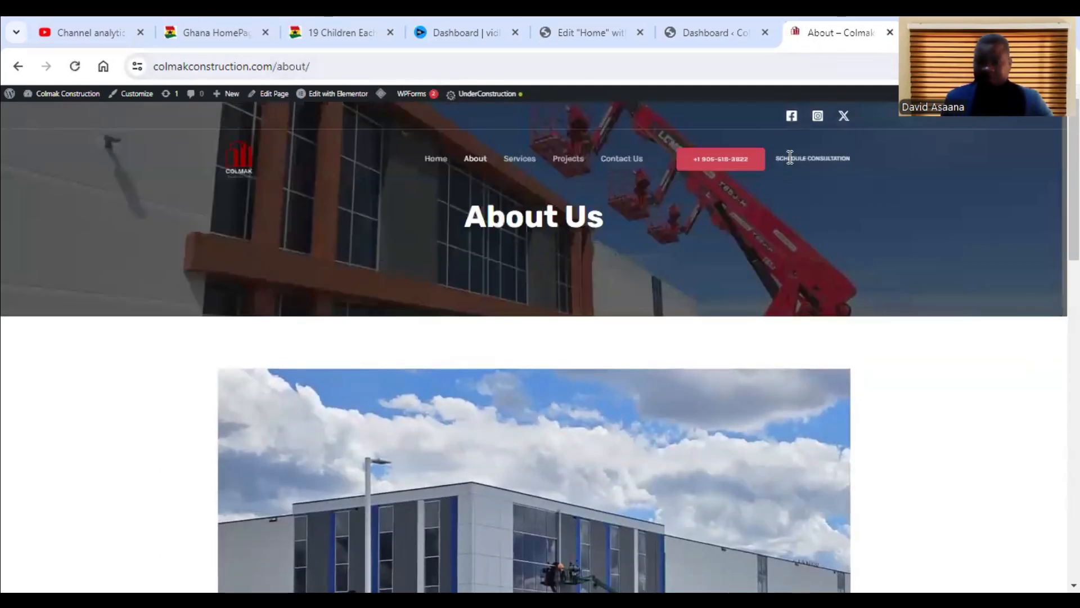
Step: Open the live Contact Us page, look it over and load it in Elementor for editing
{"action": "left_click", "coordinate": [632, 166]}
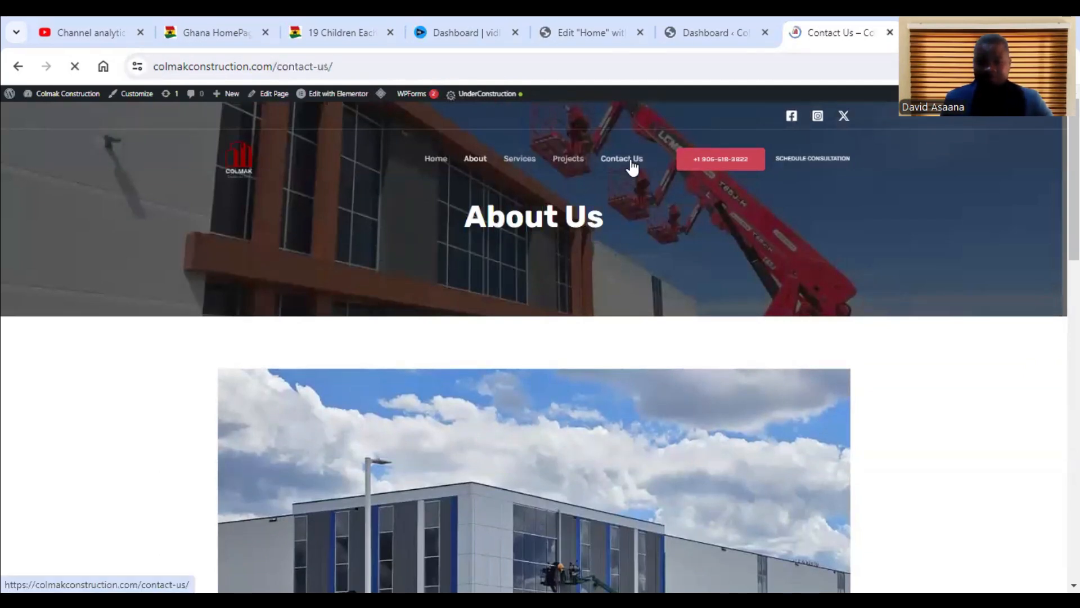
{"action": "scroll", "coordinate": [672, 265], "scroll_direction": "down", "scroll_amount": 12}
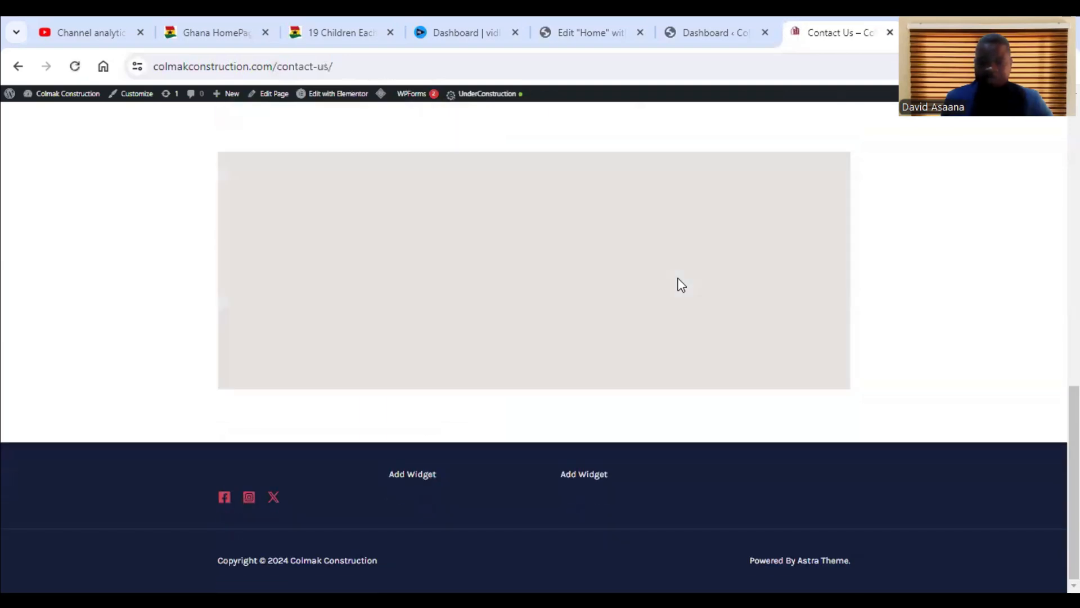
{"action": "scroll", "coordinate": [677, 285], "scroll_direction": "up", "scroll_amount": 9}
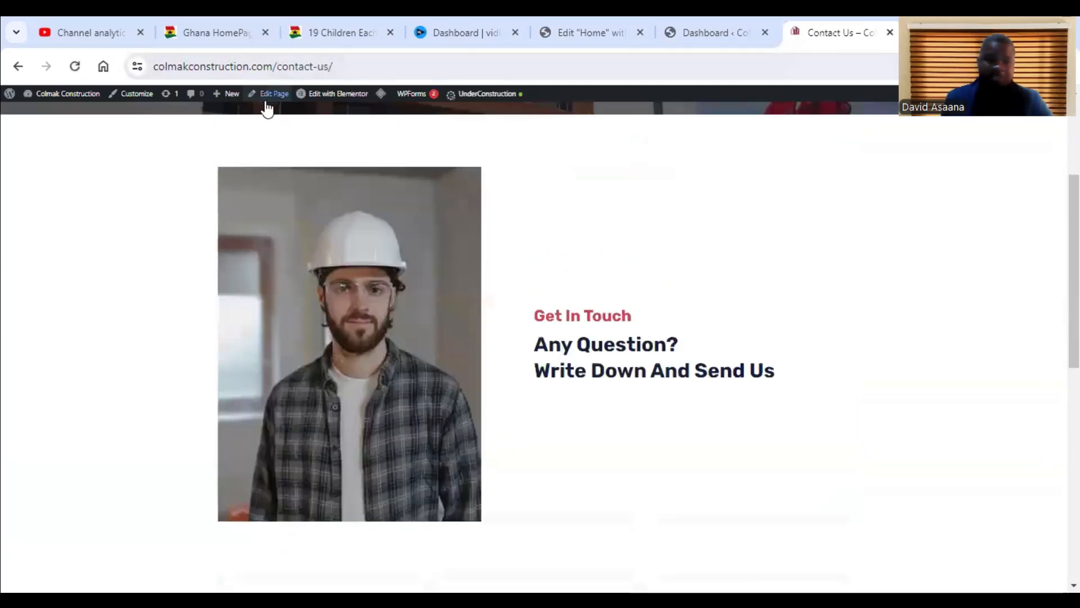
{"action": "left_click", "coordinate": [359, 100]}
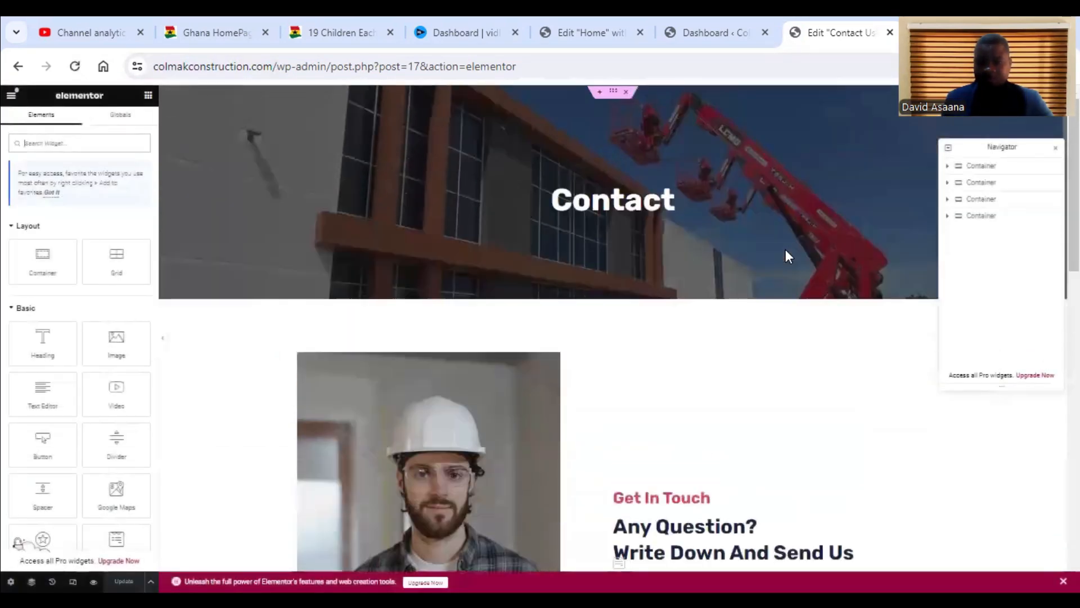
Step: Inspect the Contact page's "Get In Touch" and "Any Question?" headings, the contact detail boxes and the embedded map
{"action": "scroll", "coordinate": [569, 224], "scroll_direction": "down", "scroll_amount": 7}
{"action": "scroll", "coordinate": [640, 224], "scroll_direction": "up", "scroll_amount": 5}
{"action": "double_click", "coordinate": [686, 339]}
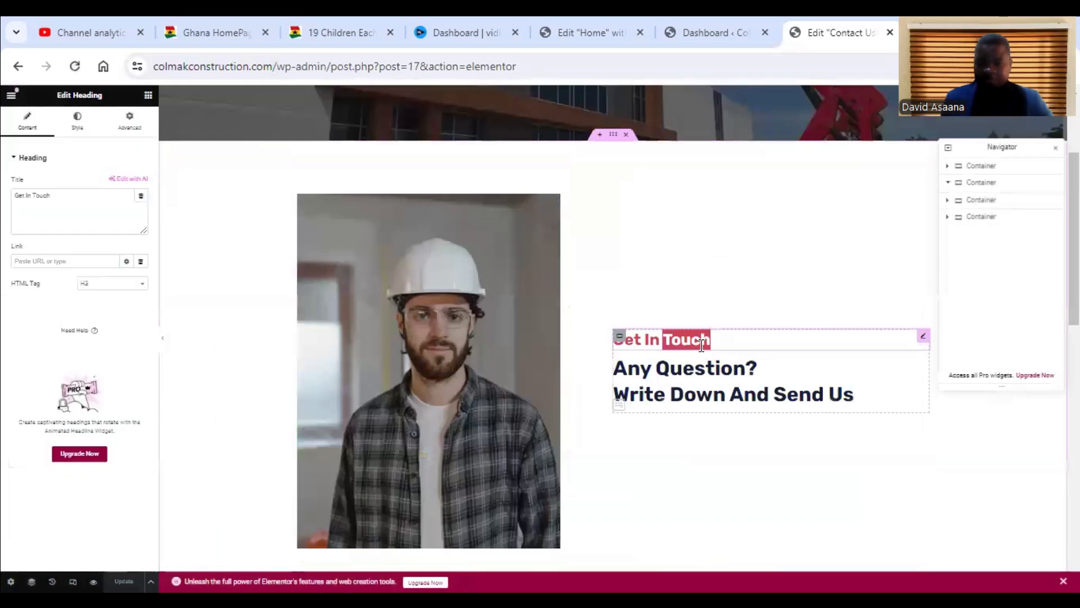
{"action": "left_click", "coordinate": [777, 341]}
{"action": "scroll", "coordinate": [786, 334], "scroll_direction": "down", "scroll_amount": 3}
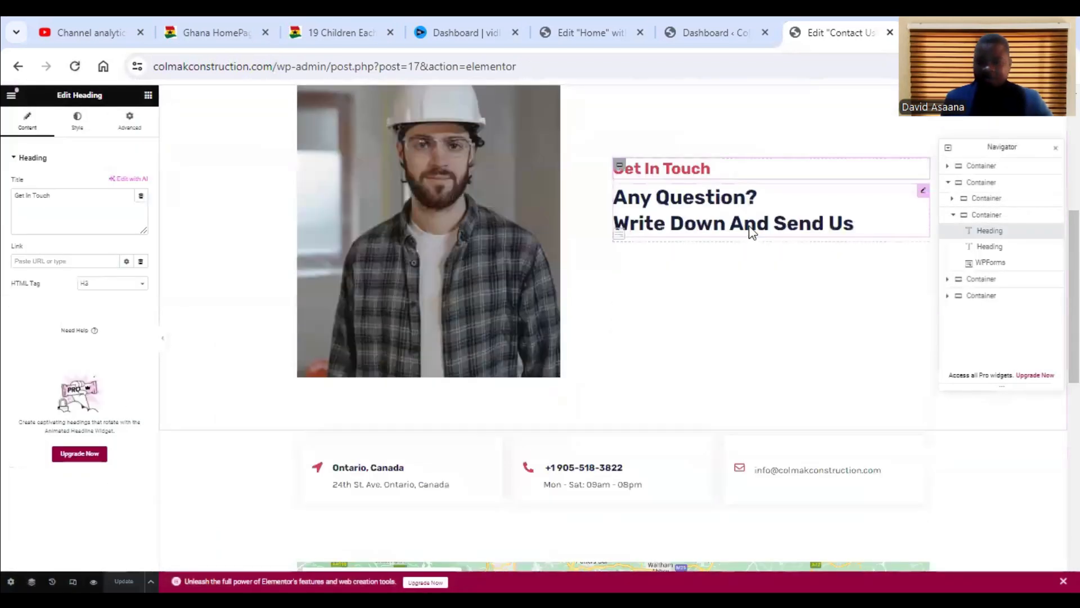
{"action": "double_click", "coordinate": [750, 228]}
{"action": "scroll", "coordinate": [747, 417], "scroll_direction": "down", "scroll_amount": 3}
{"action": "scroll", "coordinate": [746, 416], "scroll_direction": "down", "scroll_amount": 5}
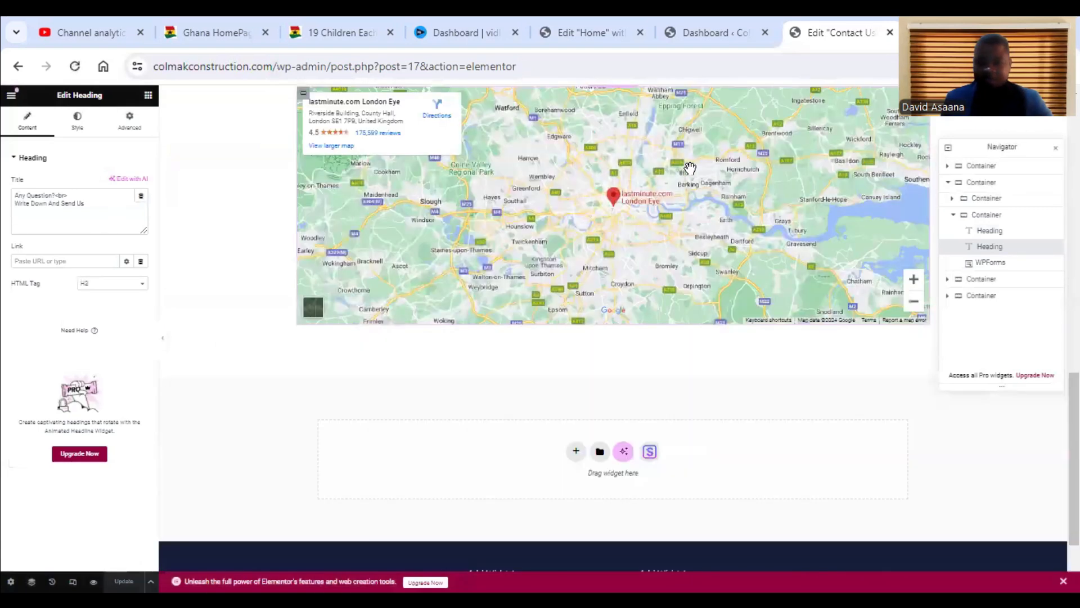
{"action": "scroll", "coordinate": [625, 247], "scroll_direction": "up", "scroll_amount": 1}
{"action": "scroll", "coordinate": [638, 251], "scroll_direction": "up", "scroll_amount": 4}
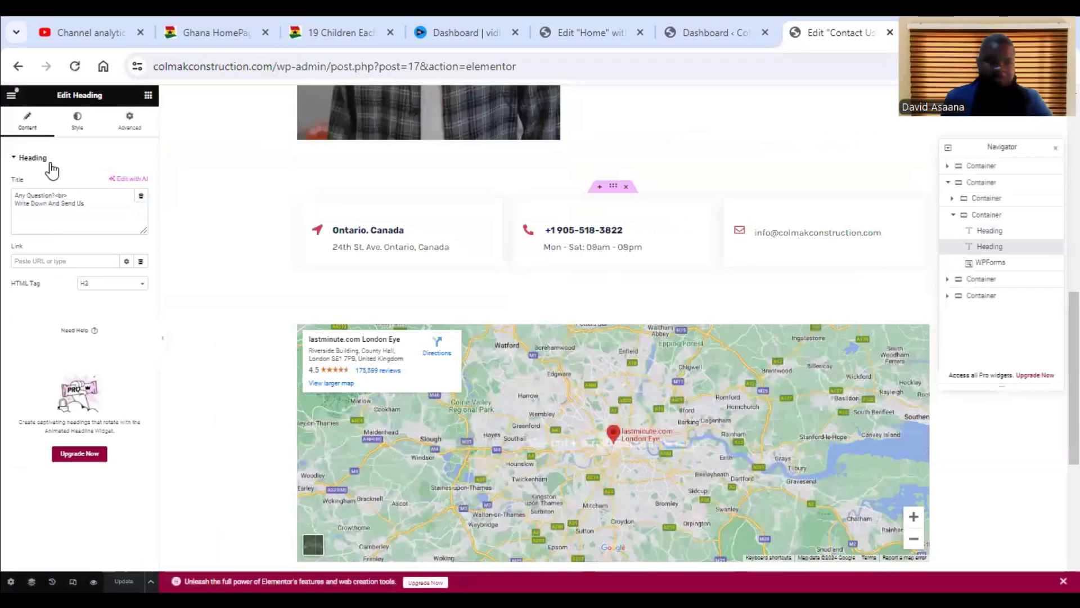
Step: Search the widgets for "goo" and add a Google Maps widget in a new container below the existing map
{"action": "left_click", "coordinate": [149, 95]}
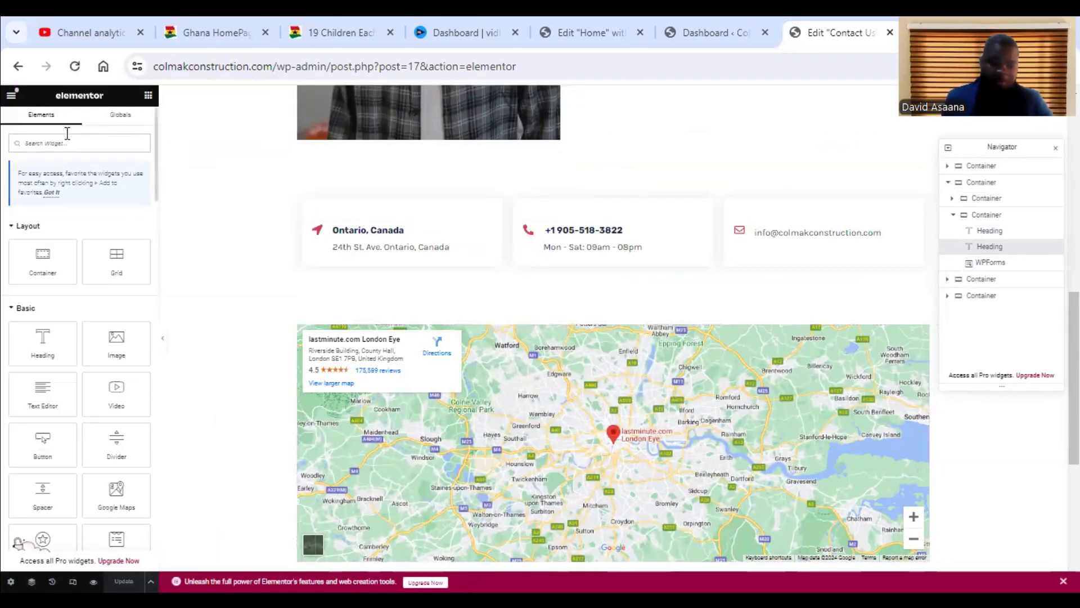
{"action": "type", "text": "d"}
{"action": "type", "text": "oo"}
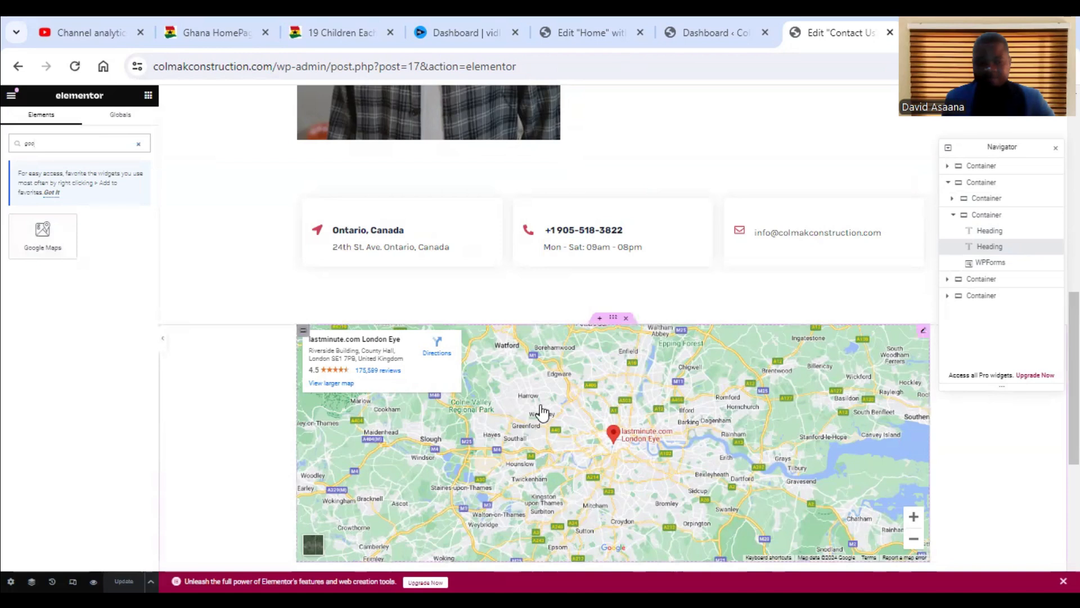
{"action": "scroll", "coordinate": [665, 372], "scroll_direction": "down", "scroll_amount": 5}
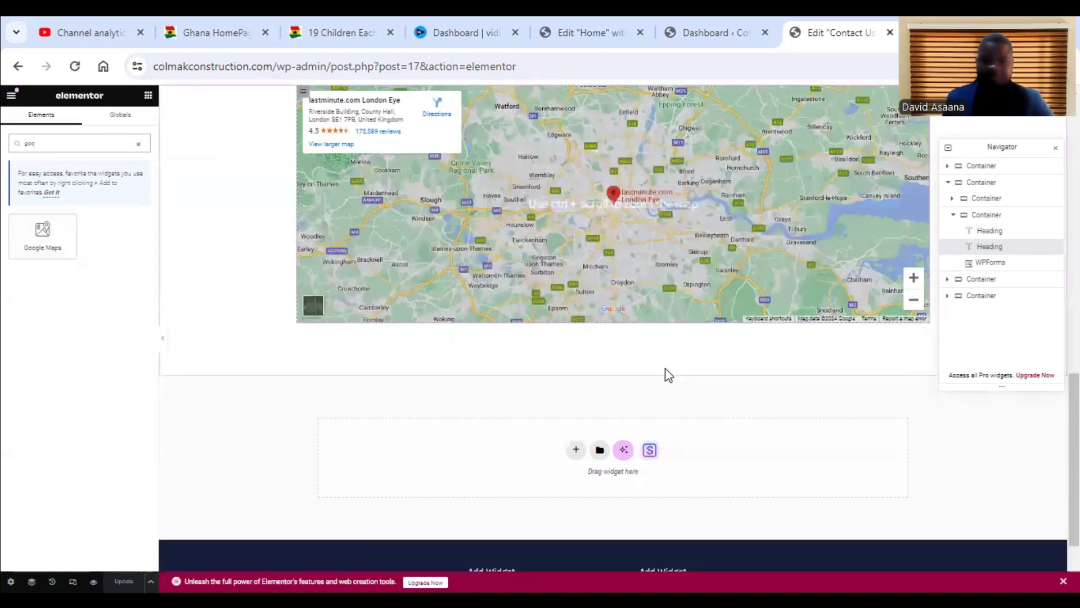
{"action": "left_click_drag", "start_coordinate": [41, 232], "coordinate": [596, 368]}
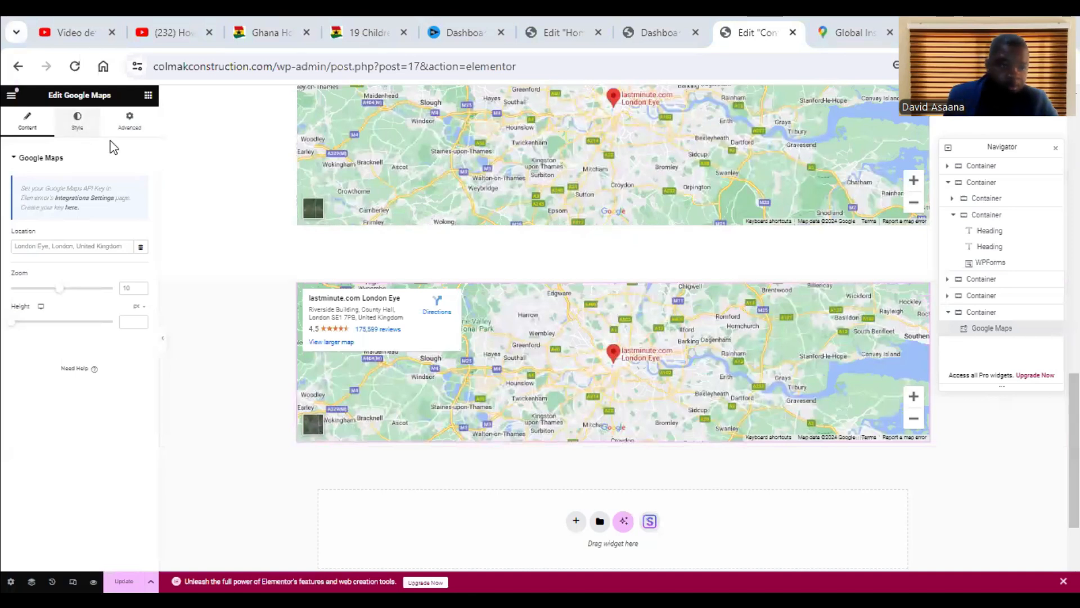
Step: Search the widgets for "html" and place an HTML widget above the new map in its container
{"action": "left_click", "coordinate": [148, 97]}
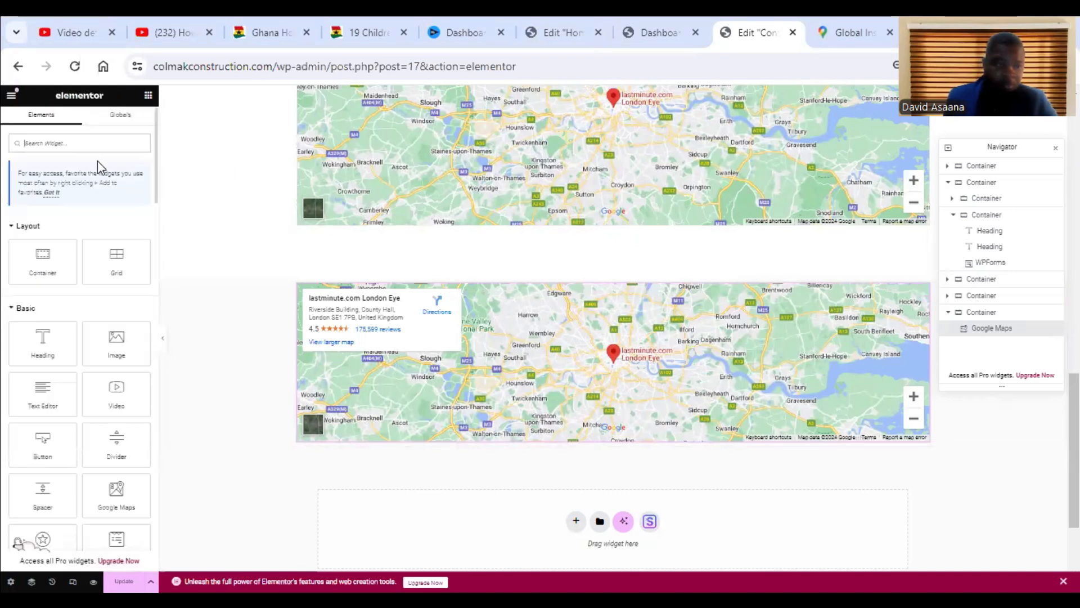
{"action": "type", "text": "html"}
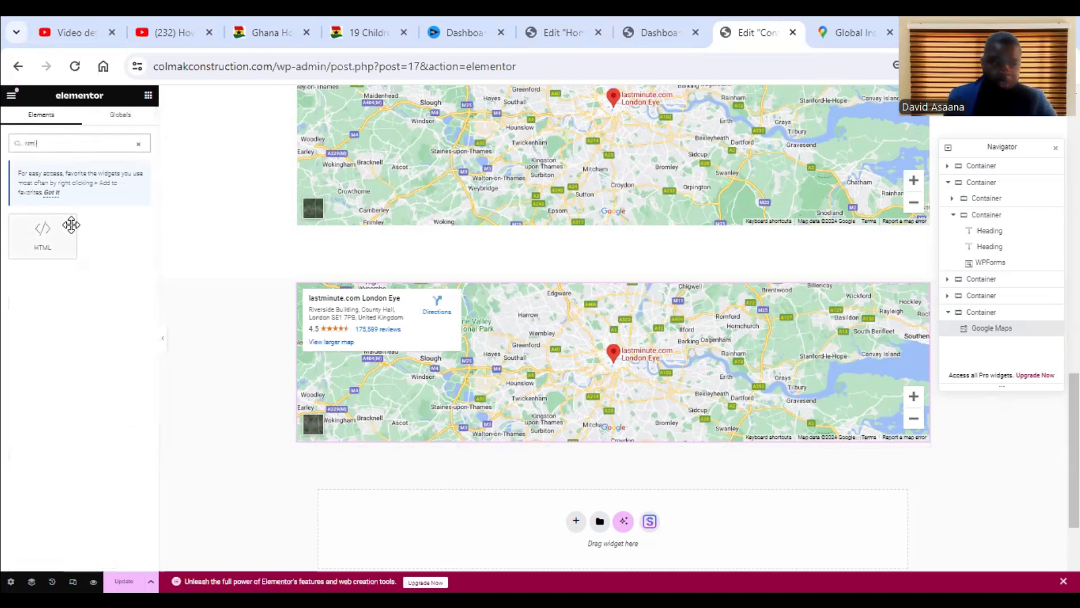
{"action": "left_click_drag", "start_coordinate": [41, 238], "coordinate": [66, 244]}
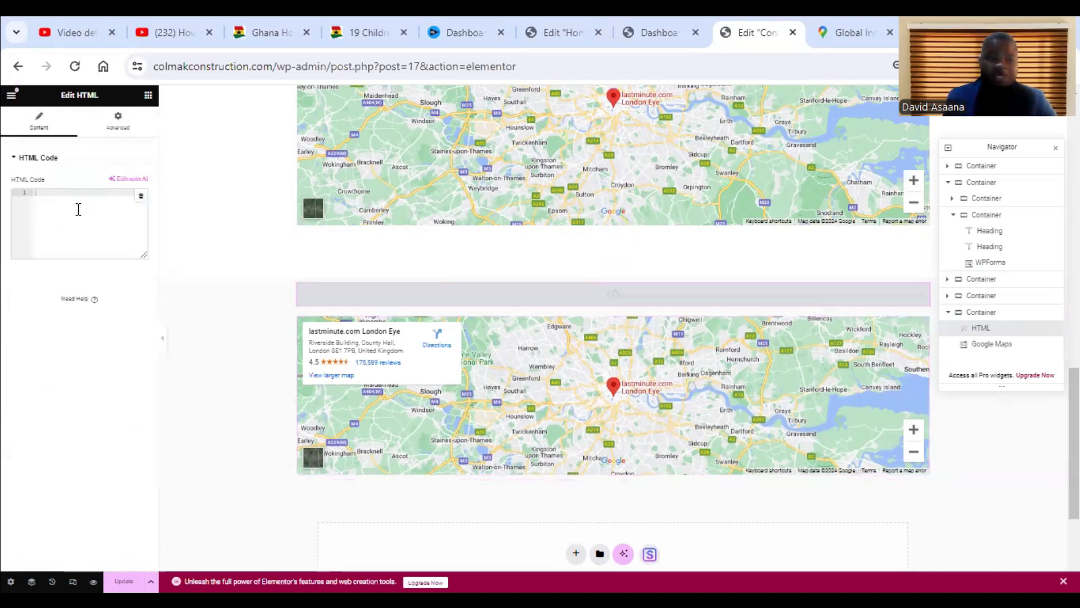
Step: Copy the medium-size map embed HTML for Global Institute of Entrepreneurship and Technology from Google Maps
{"action": "left_click", "coordinate": [848, 24]}
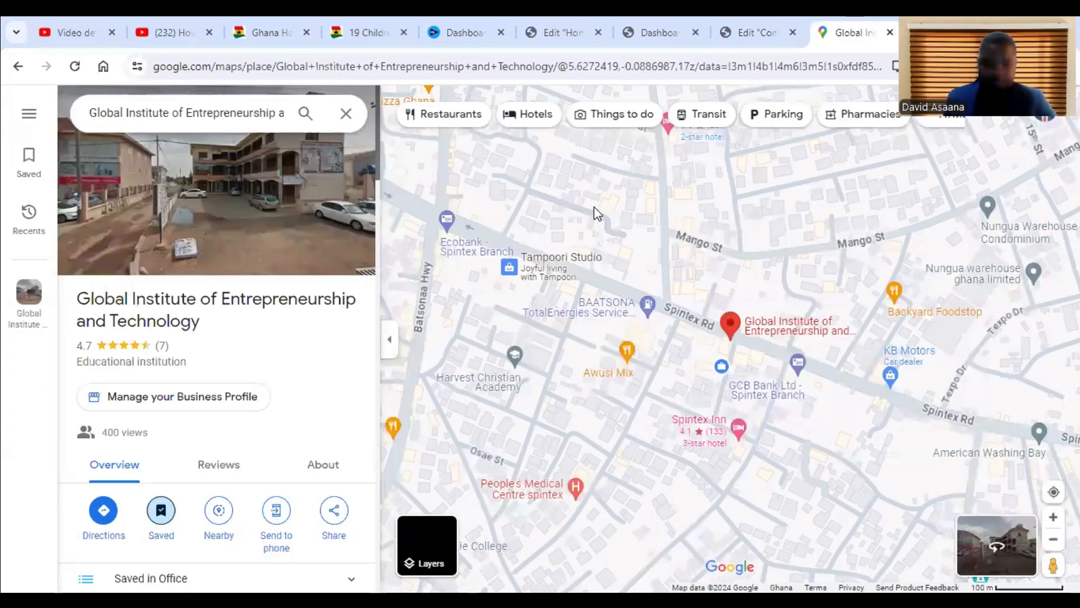
{"action": "left_click", "coordinate": [333, 517]}
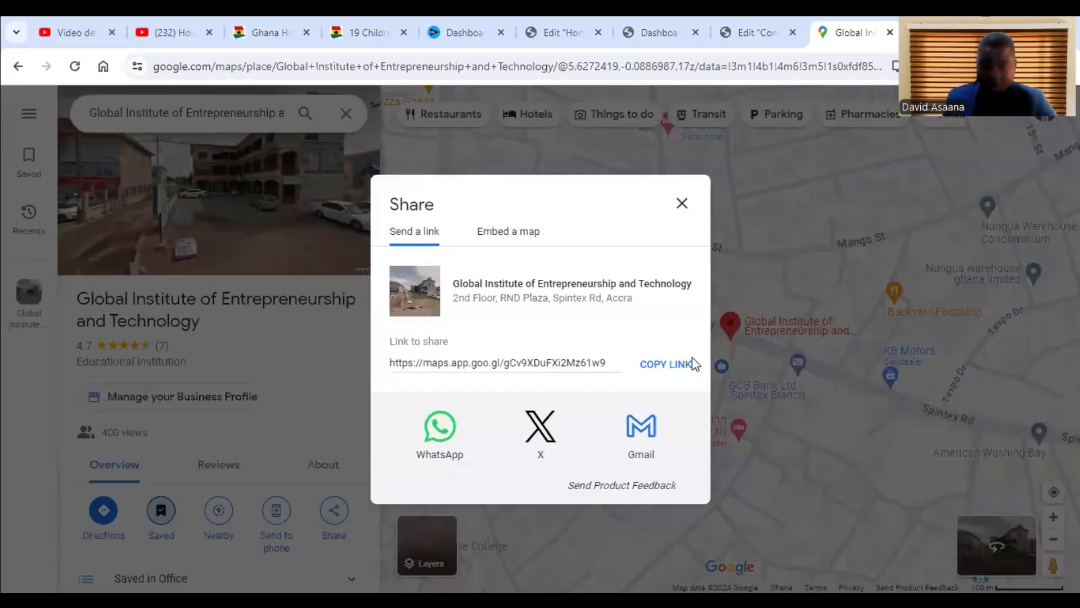
{"action": "left_click", "coordinate": [516, 232]}
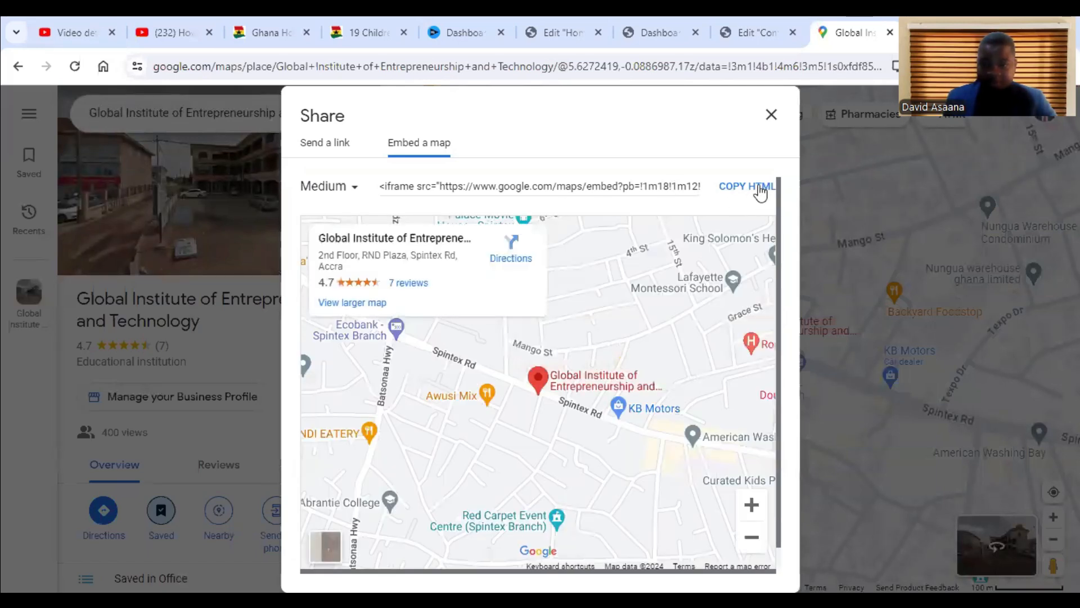
{"action": "left_click", "coordinate": [756, 191]}
Step: Return to the Contact page in Elementor and paste the copied map embed code into the HTML widget
{"action": "left_click", "coordinate": [732, 33]}
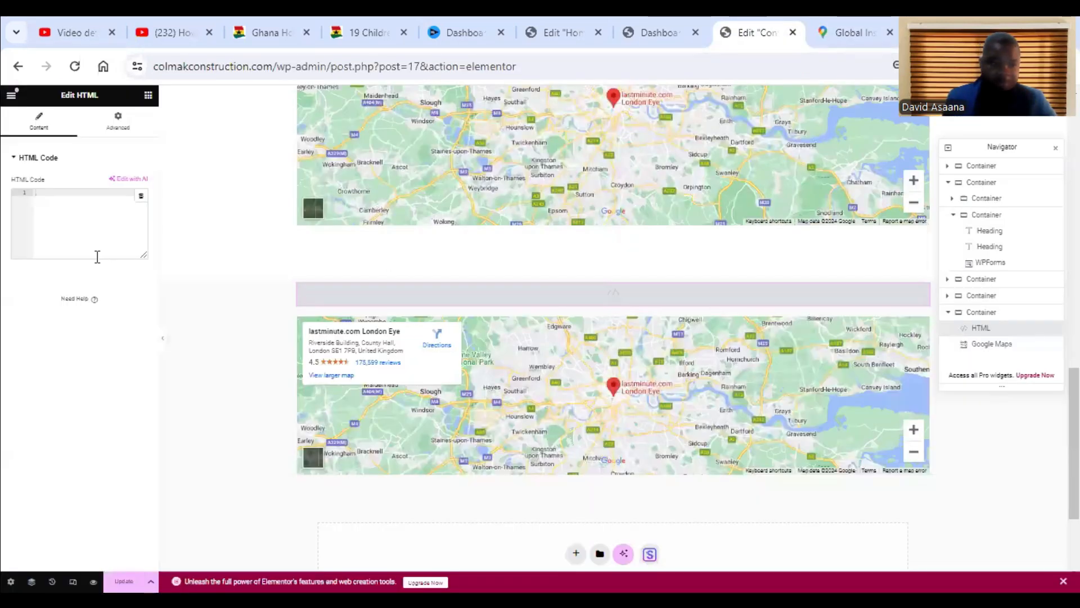
{"action": "right_click", "coordinate": [88, 219]}
{"action": "left_click", "coordinate": [115, 391]}
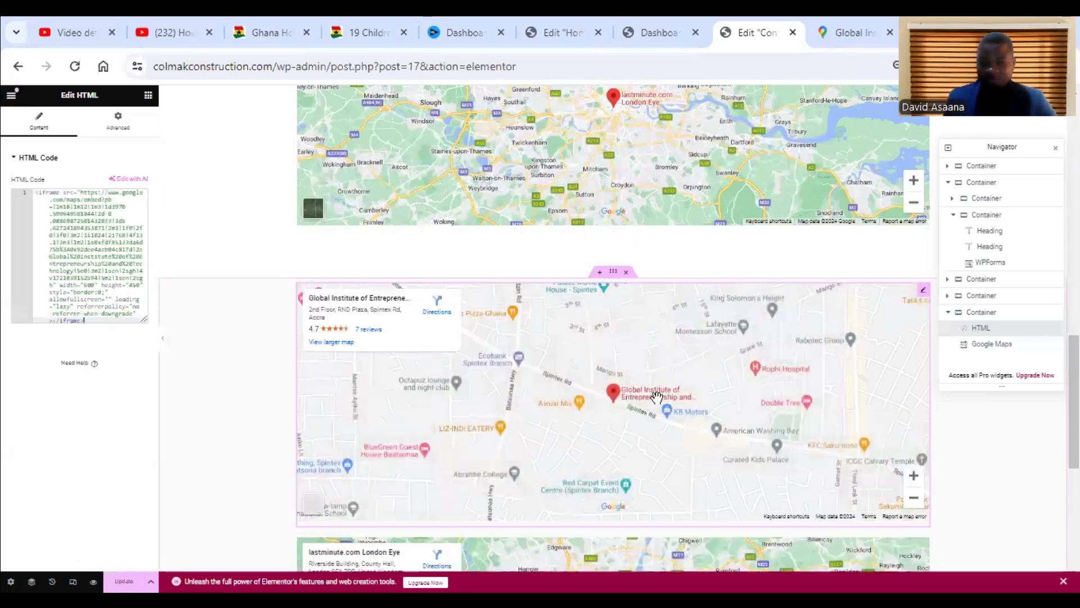
Step: Revisit the Google Maps embed dialog, then compare the embedded map with the other maps on the Contact page
{"action": "left_click", "coordinate": [869, 28]}
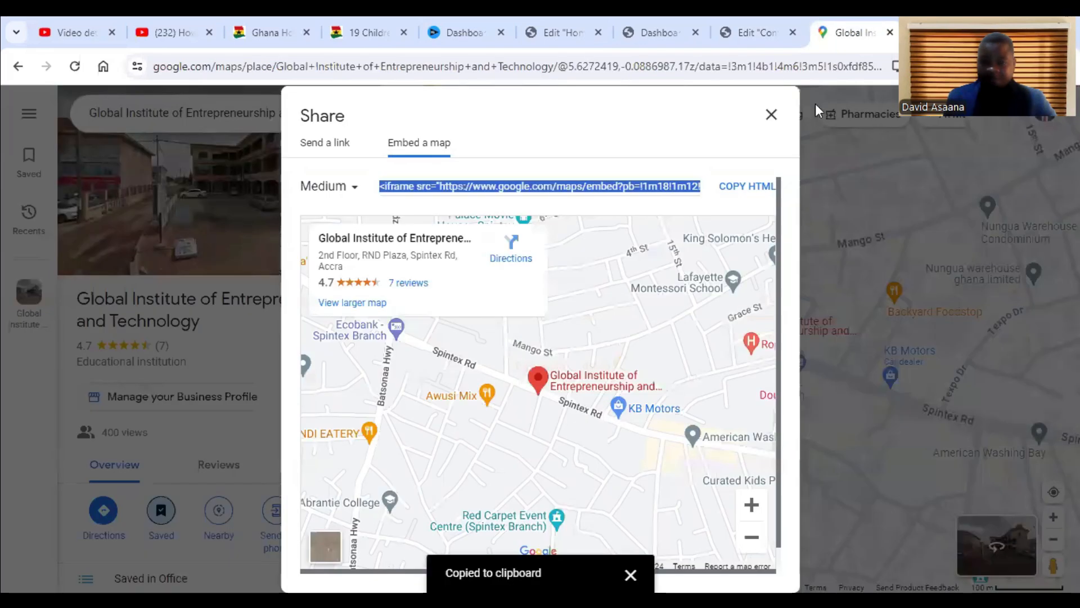
{"action": "left_click", "coordinate": [749, 34]}
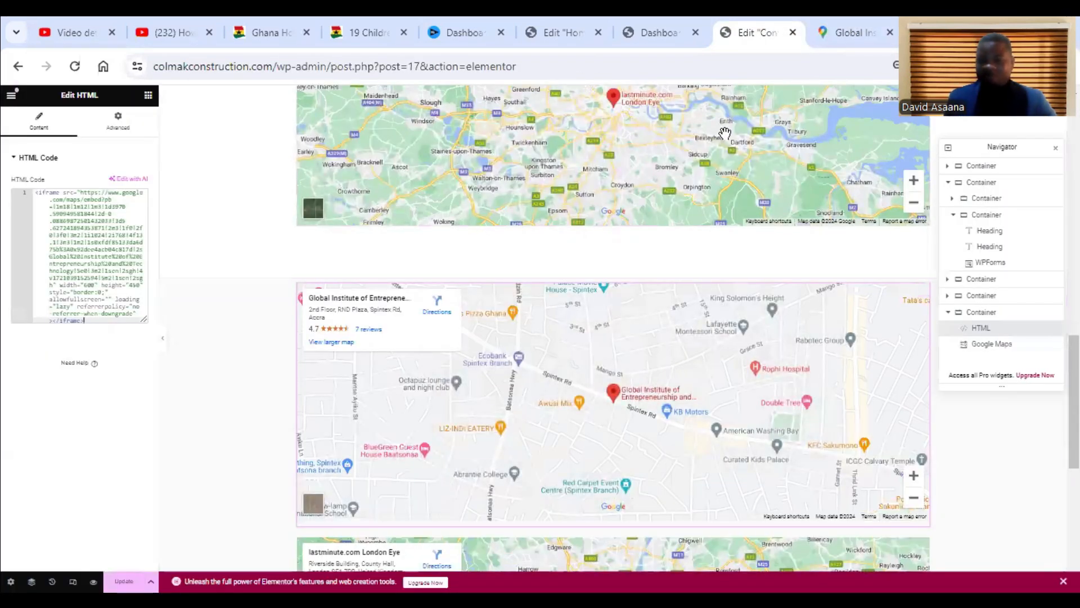
{"action": "scroll", "coordinate": [684, 272], "scroll_direction": "up", "scroll_amount": 5}
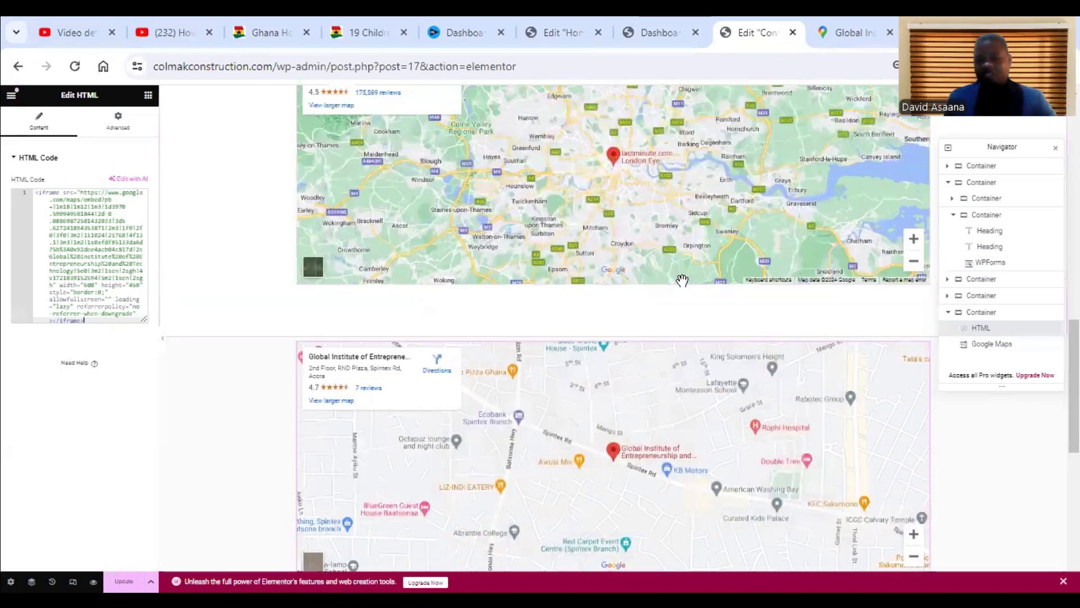
{"action": "scroll", "coordinate": [680, 310], "scroll_direction": "down", "scroll_amount": 3}
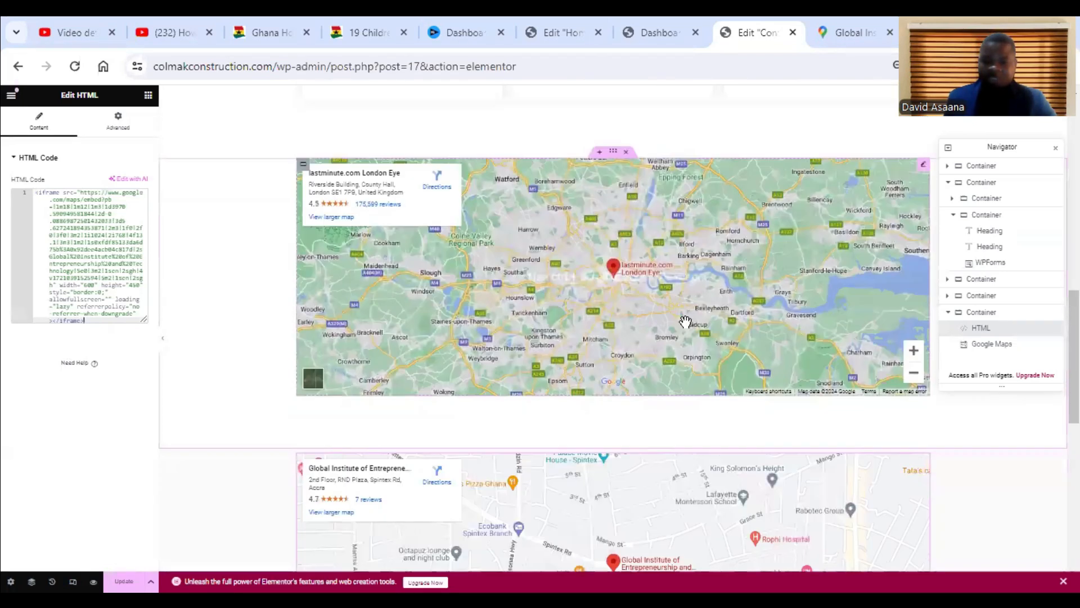
{"action": "scroll", "coordinate": [668, 428], "scroll_direction": "down", "scroll_amount": 2}
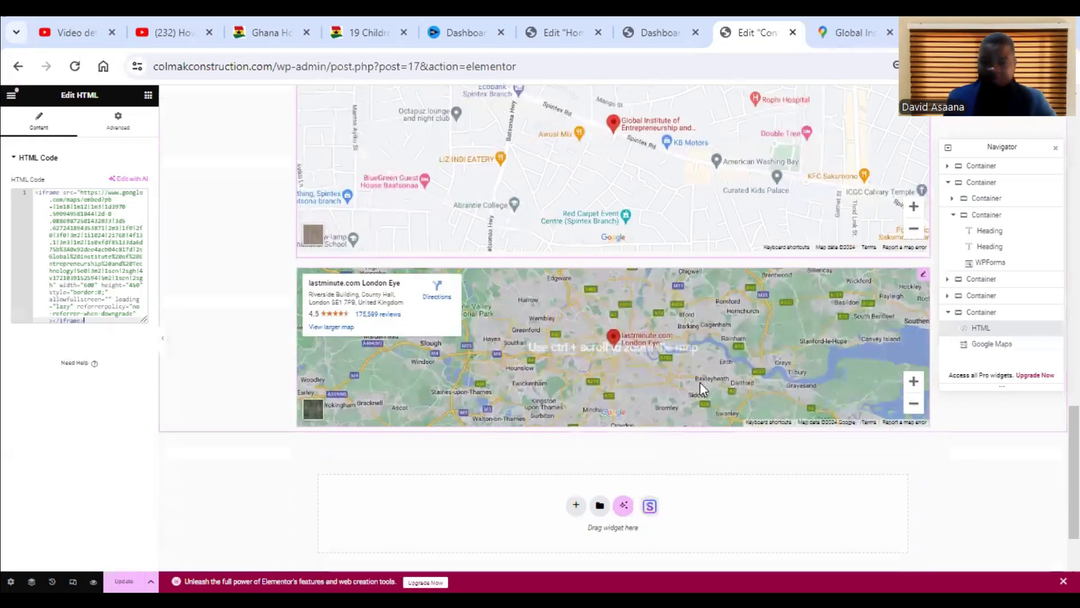